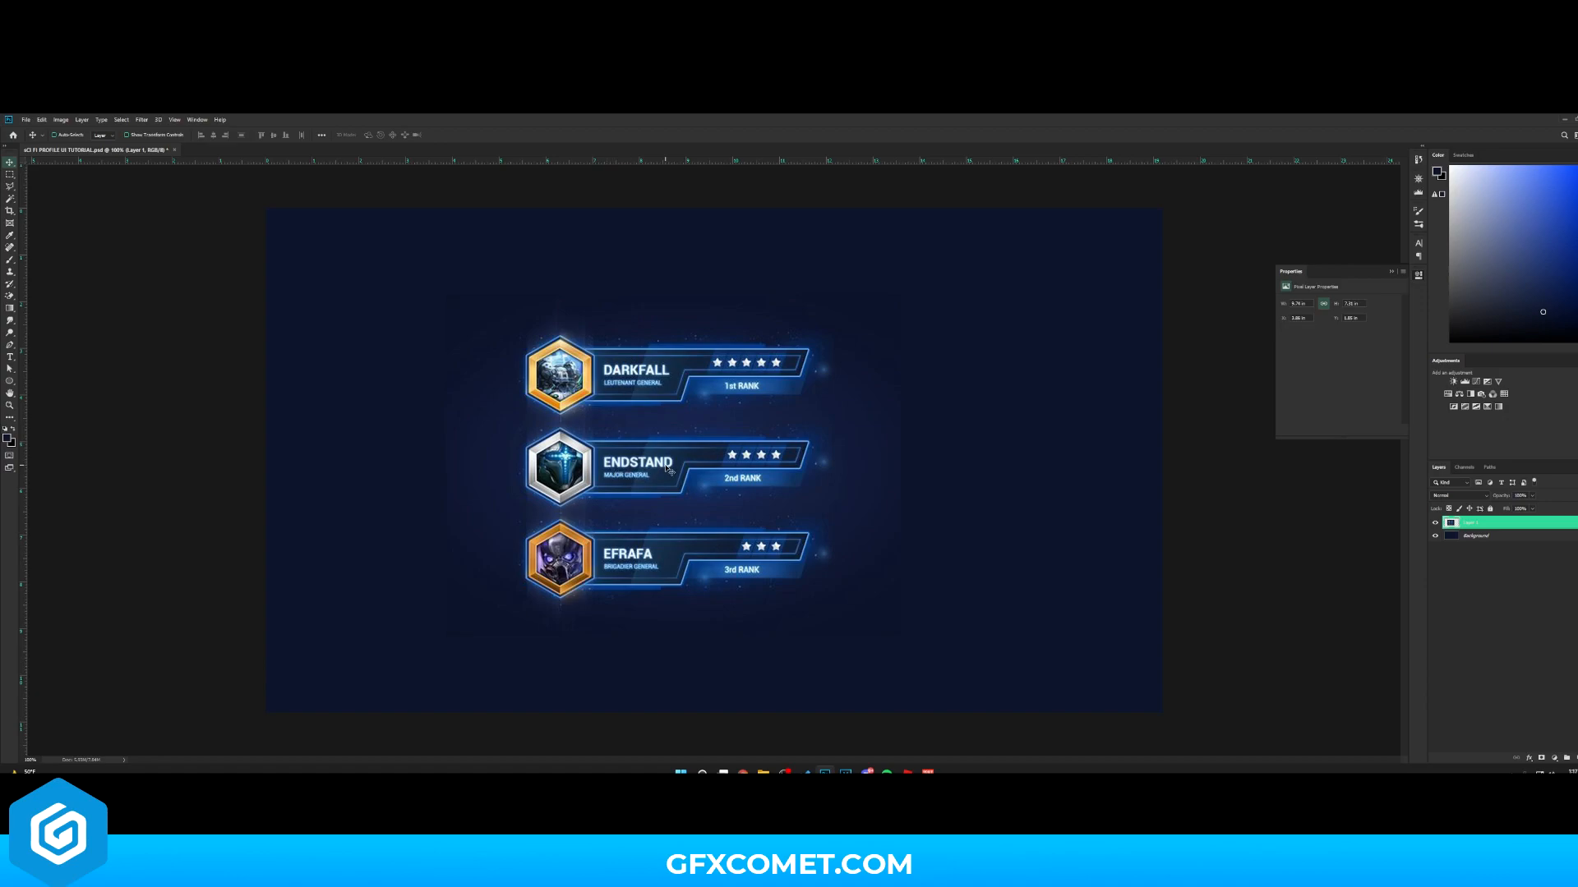
left_click_drag(687, 375, 442, 254)
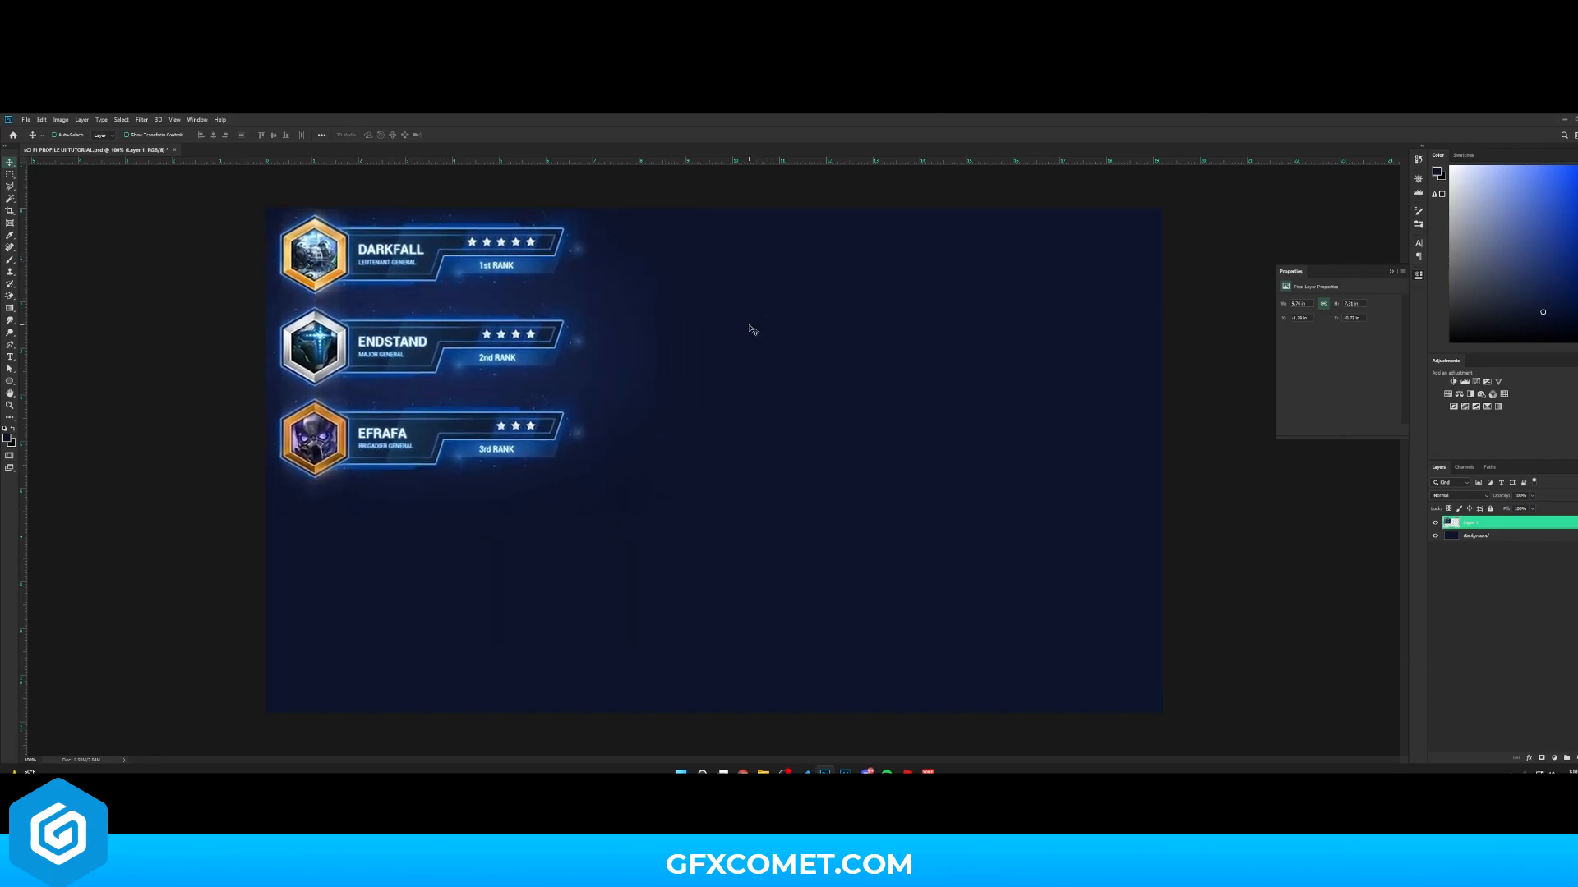
left_click_drag(739, 331, 884, 453)
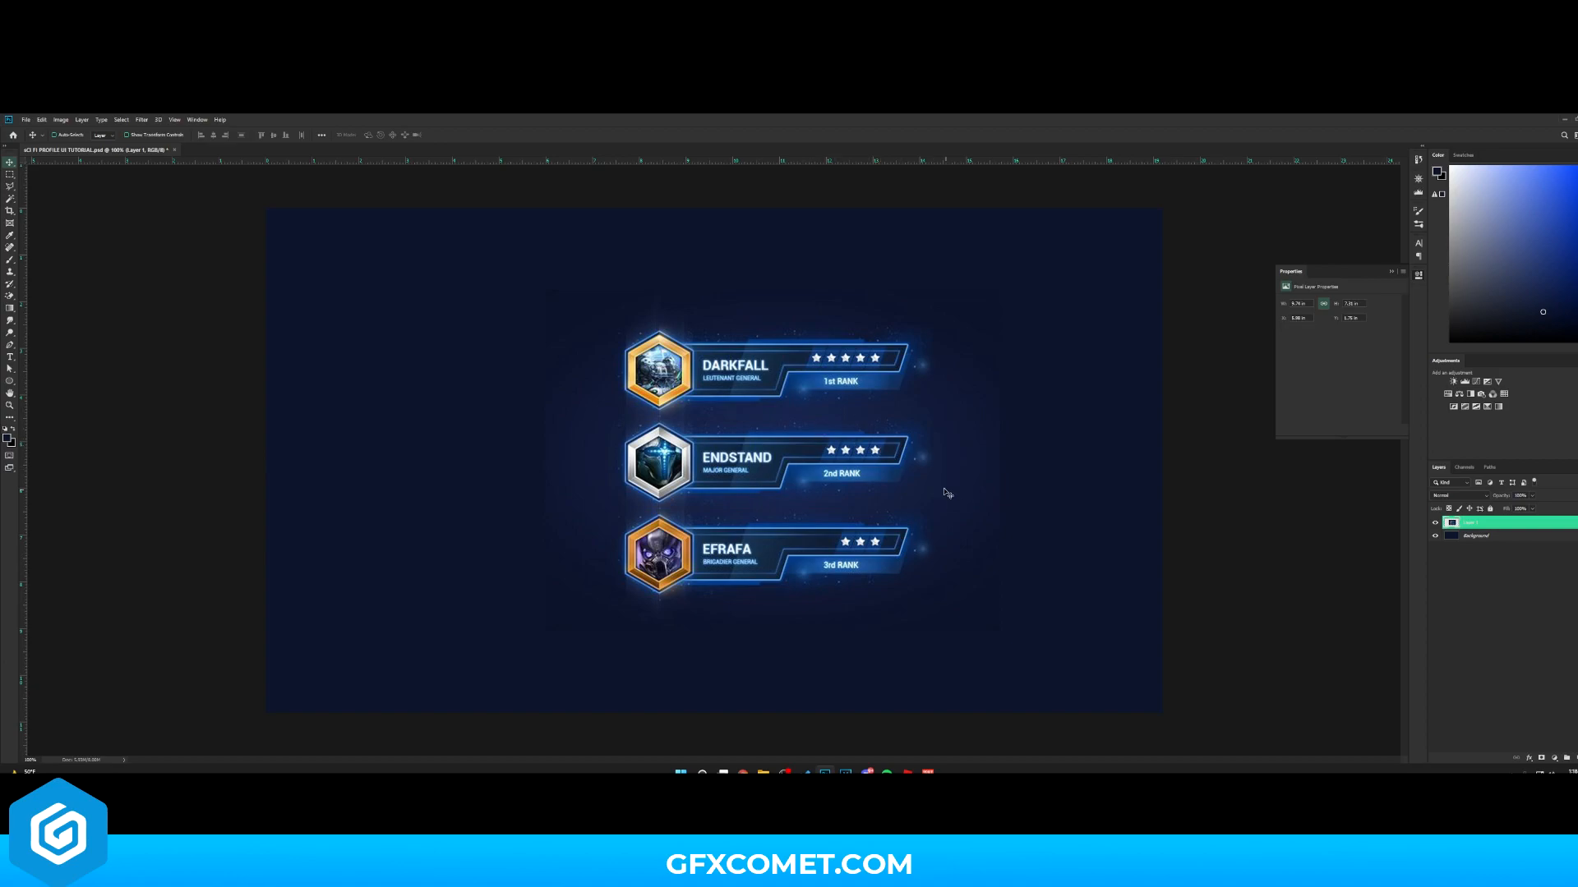
left_click_drag(1003, 469, 921, 450)
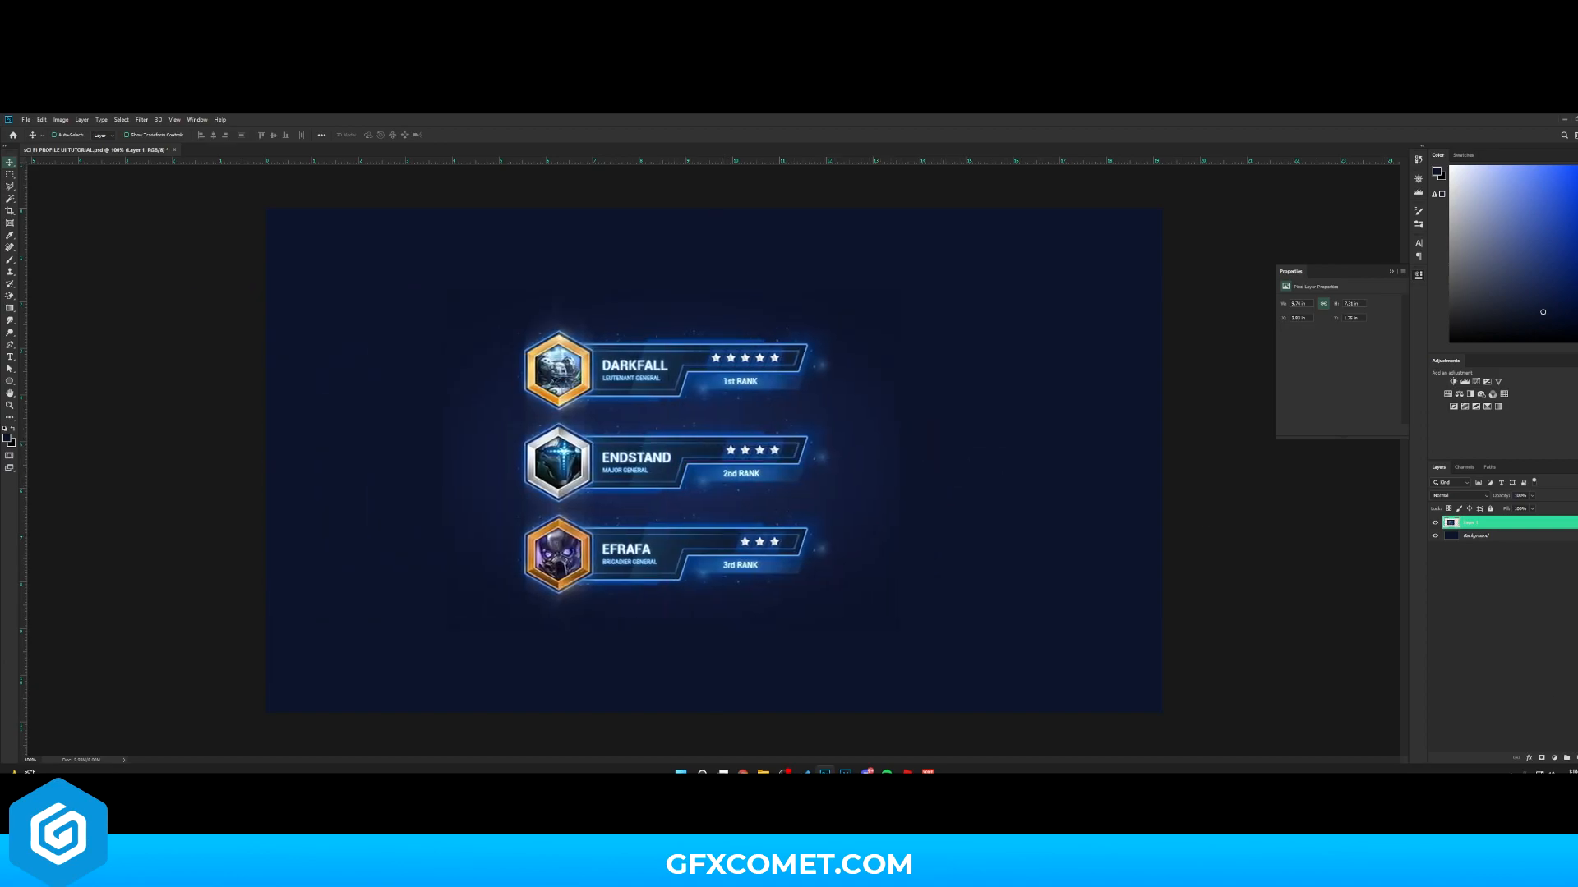
- Add a new layer and draw a hexagon with the Polygon tool beside the reference badges
key("ctrl+shift+alt+n")
left_click(10, 381)
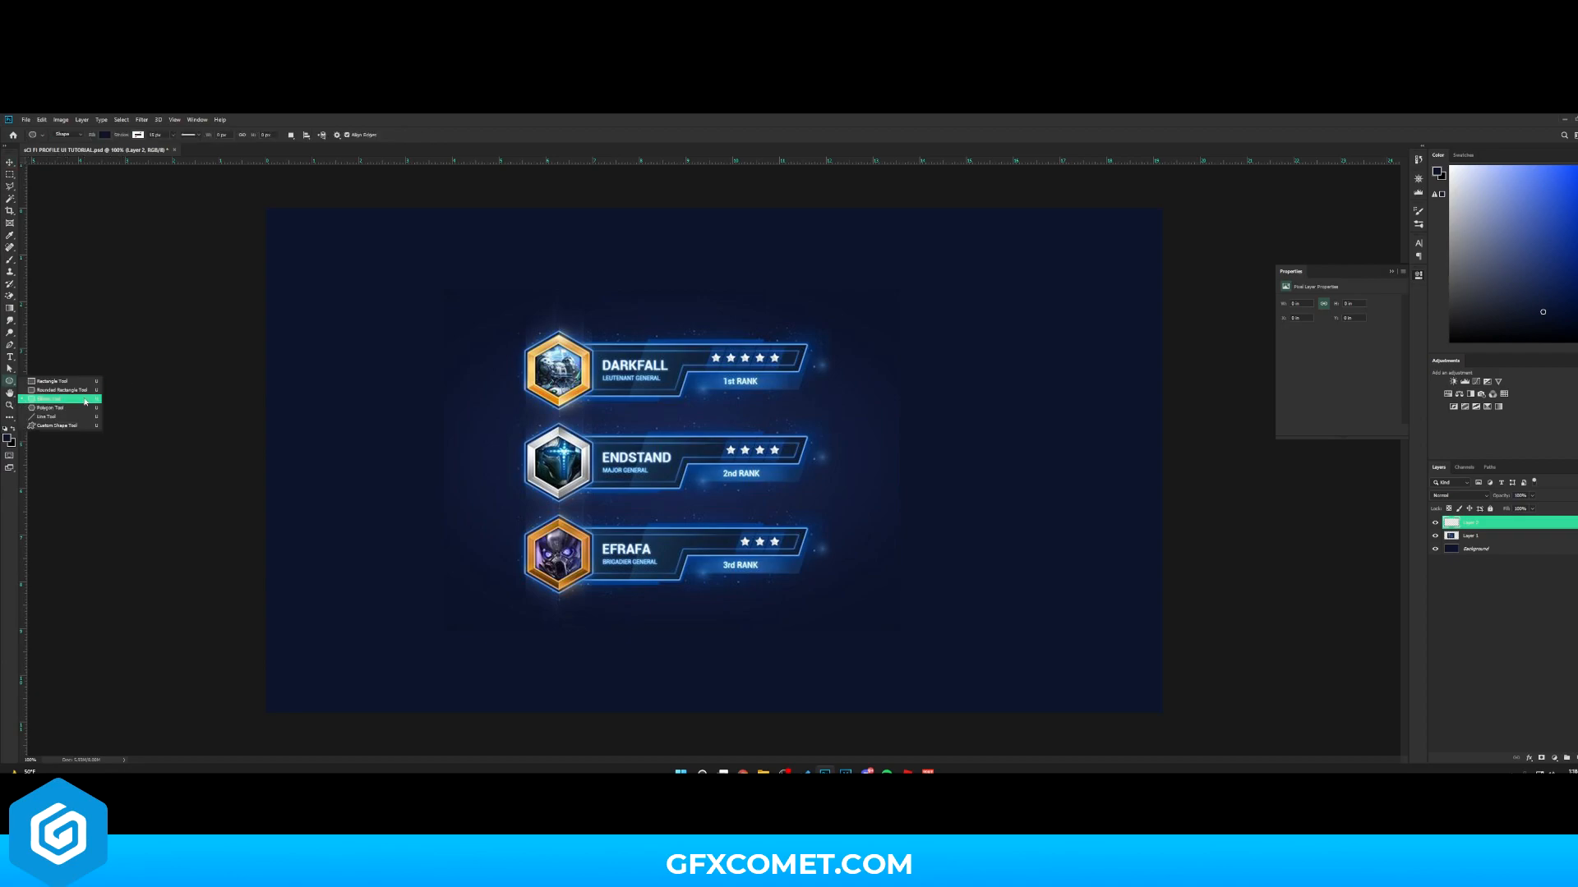
left_click(57, 408)
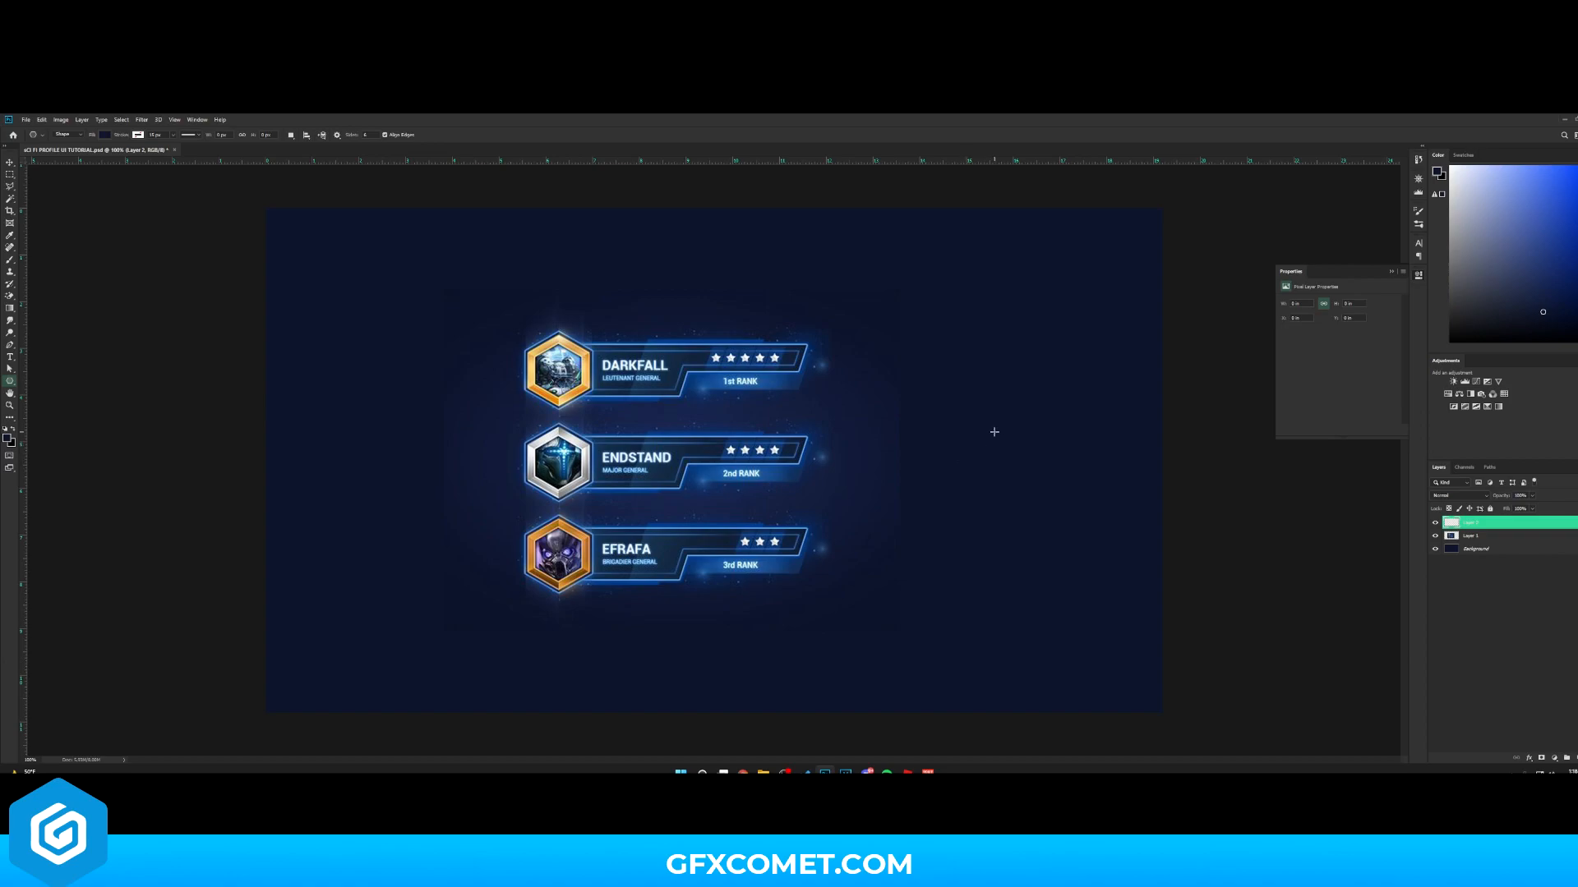
mouse_move(995, 433)
left_mouse_down()
mouse_move(1076, 480)
mouse_move(1068, 362)
mouse_move(983, 318)
mouse_move(988, 331)
mouse_move(1003, 293)
mouse_move(1003, 341)
left_mouse_up()
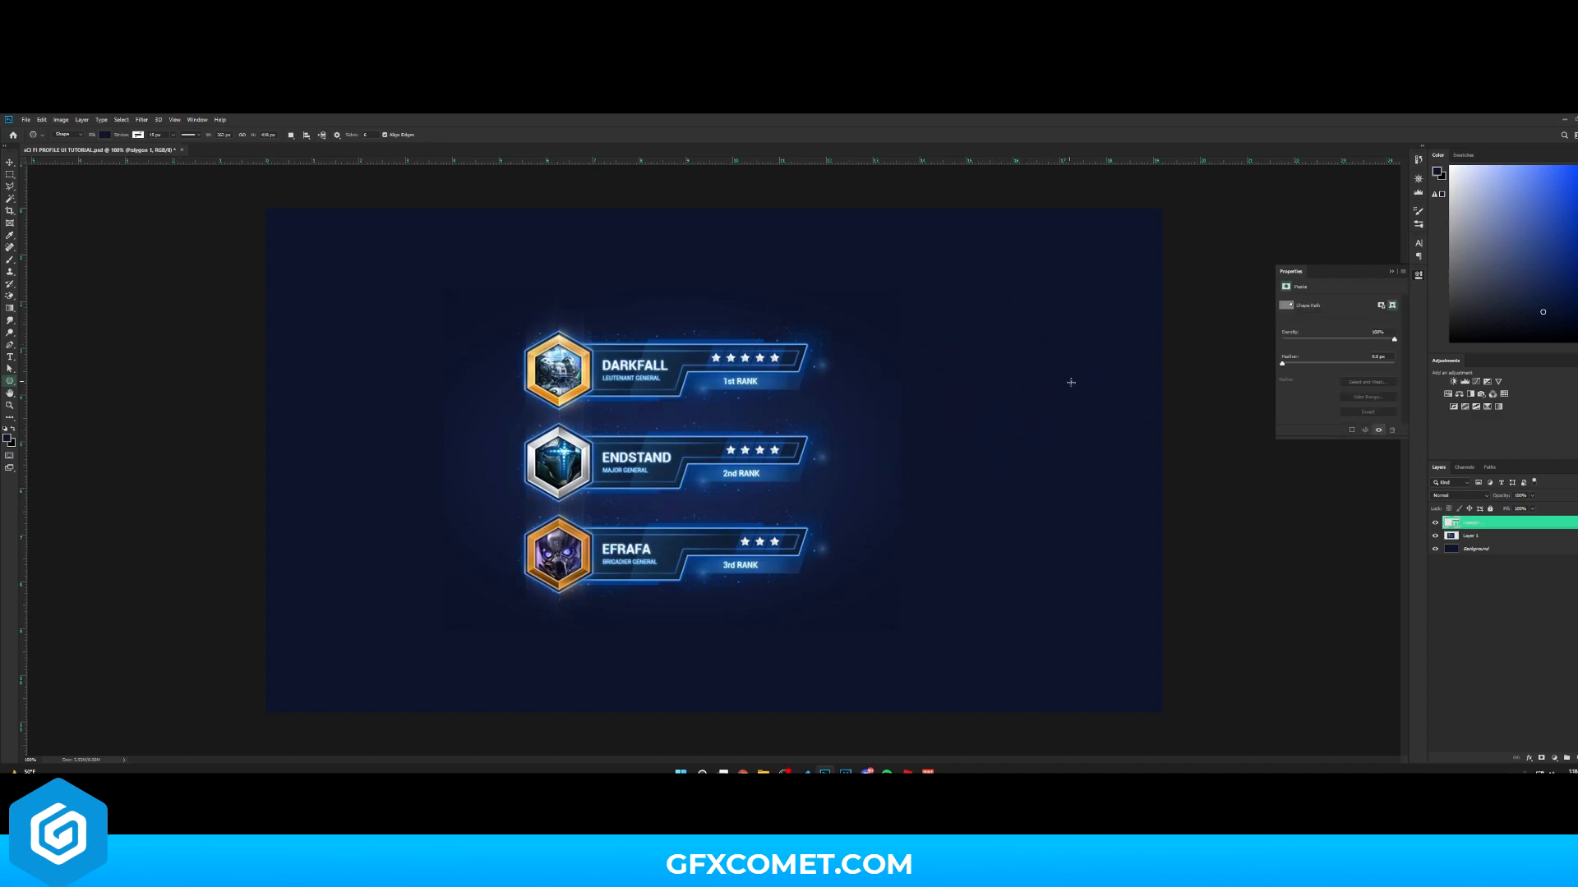
- Move the reference badge image layer to the left
left_click(1479, 536)
key("v")
left_click_drag(1051, 476, 944, 470)
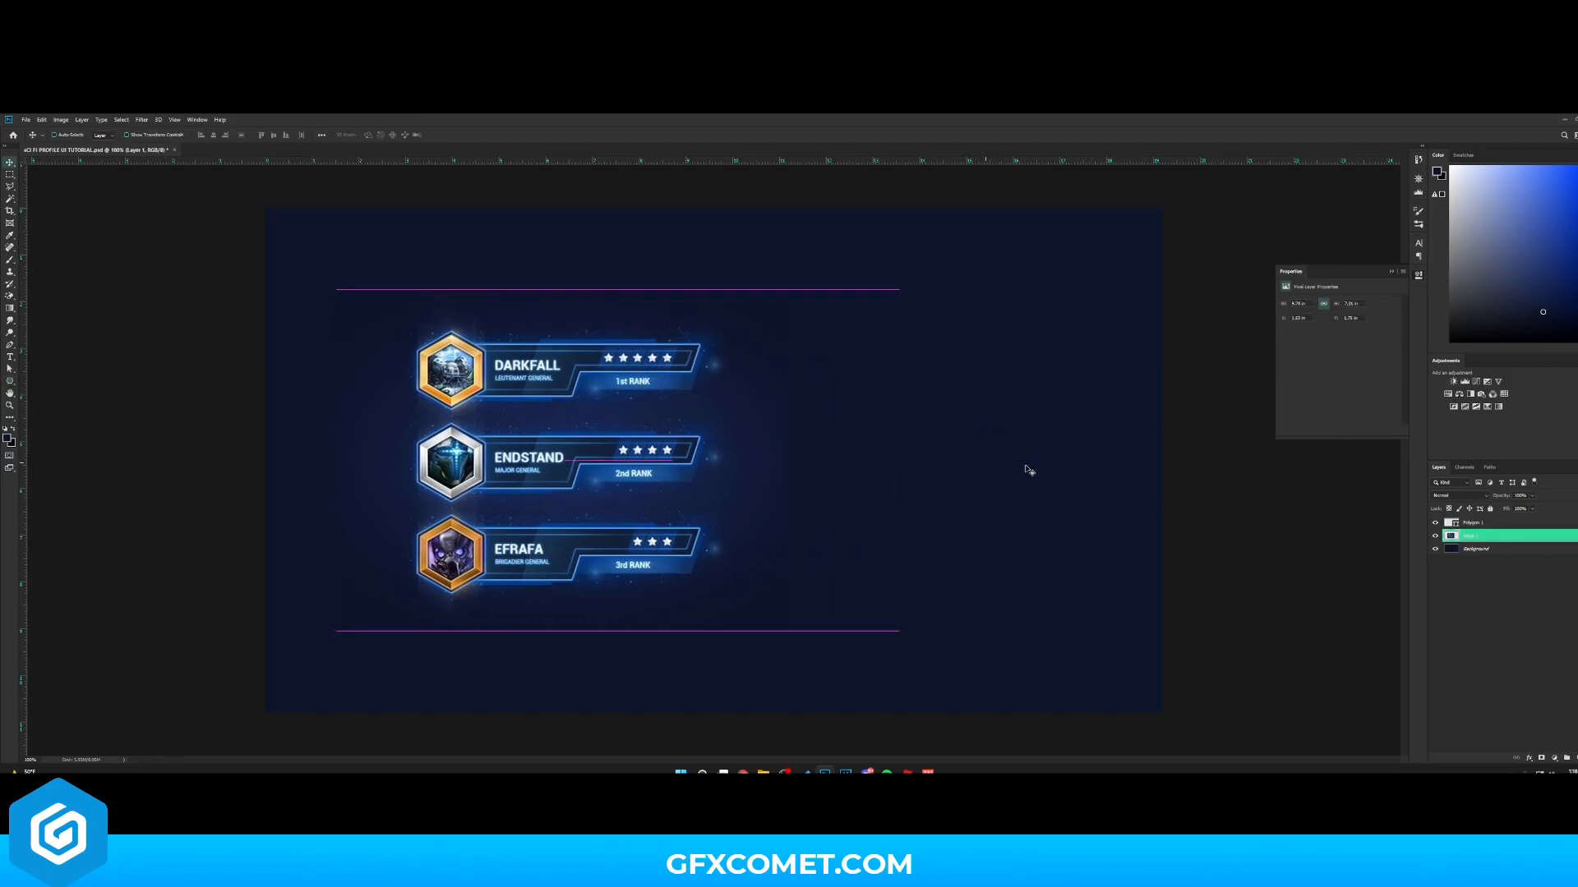
- Fill the hexagon with a dark blue sampled from the reference image's background
left_click(1476, 524)
key("ctrl+plus")
key("h")
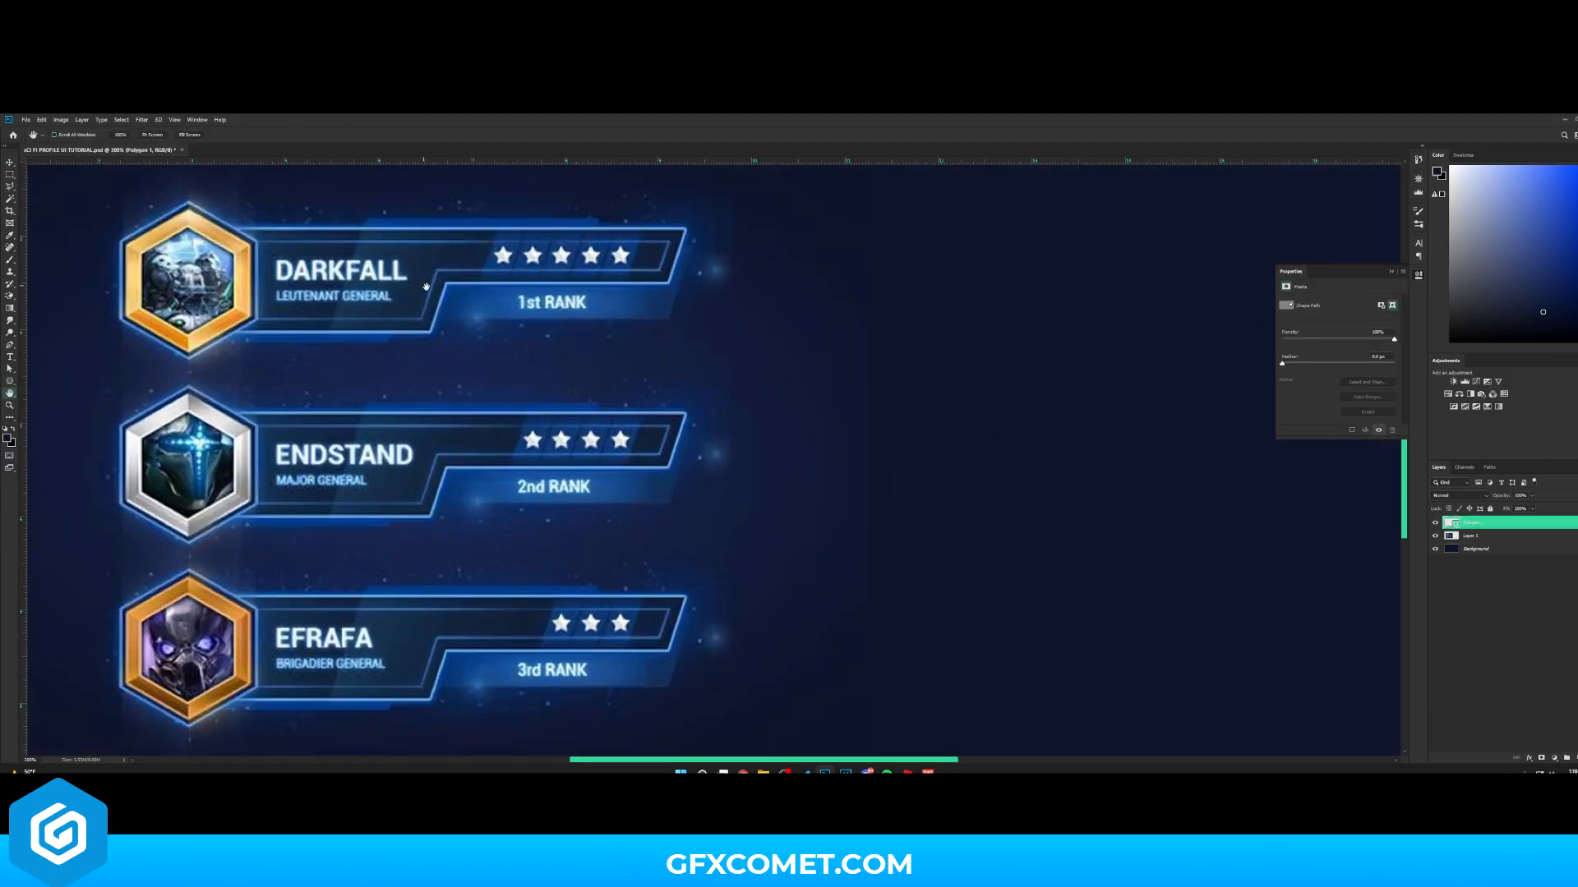
left_click_drag(660, 316, 965, 456)
double_click(1451, 523)
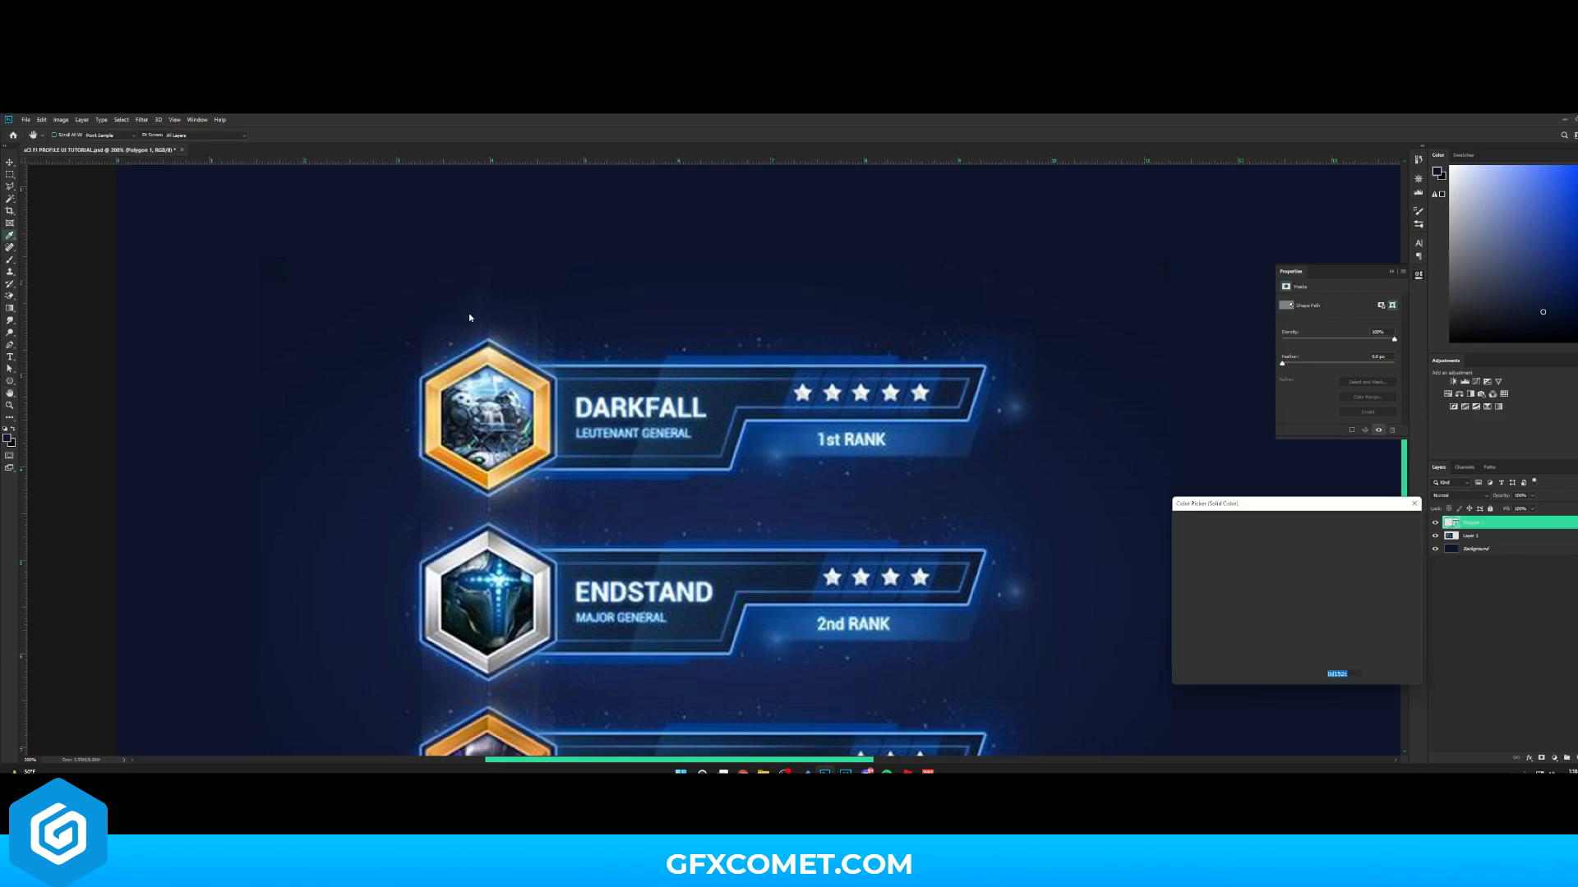
left_click(427, 375)
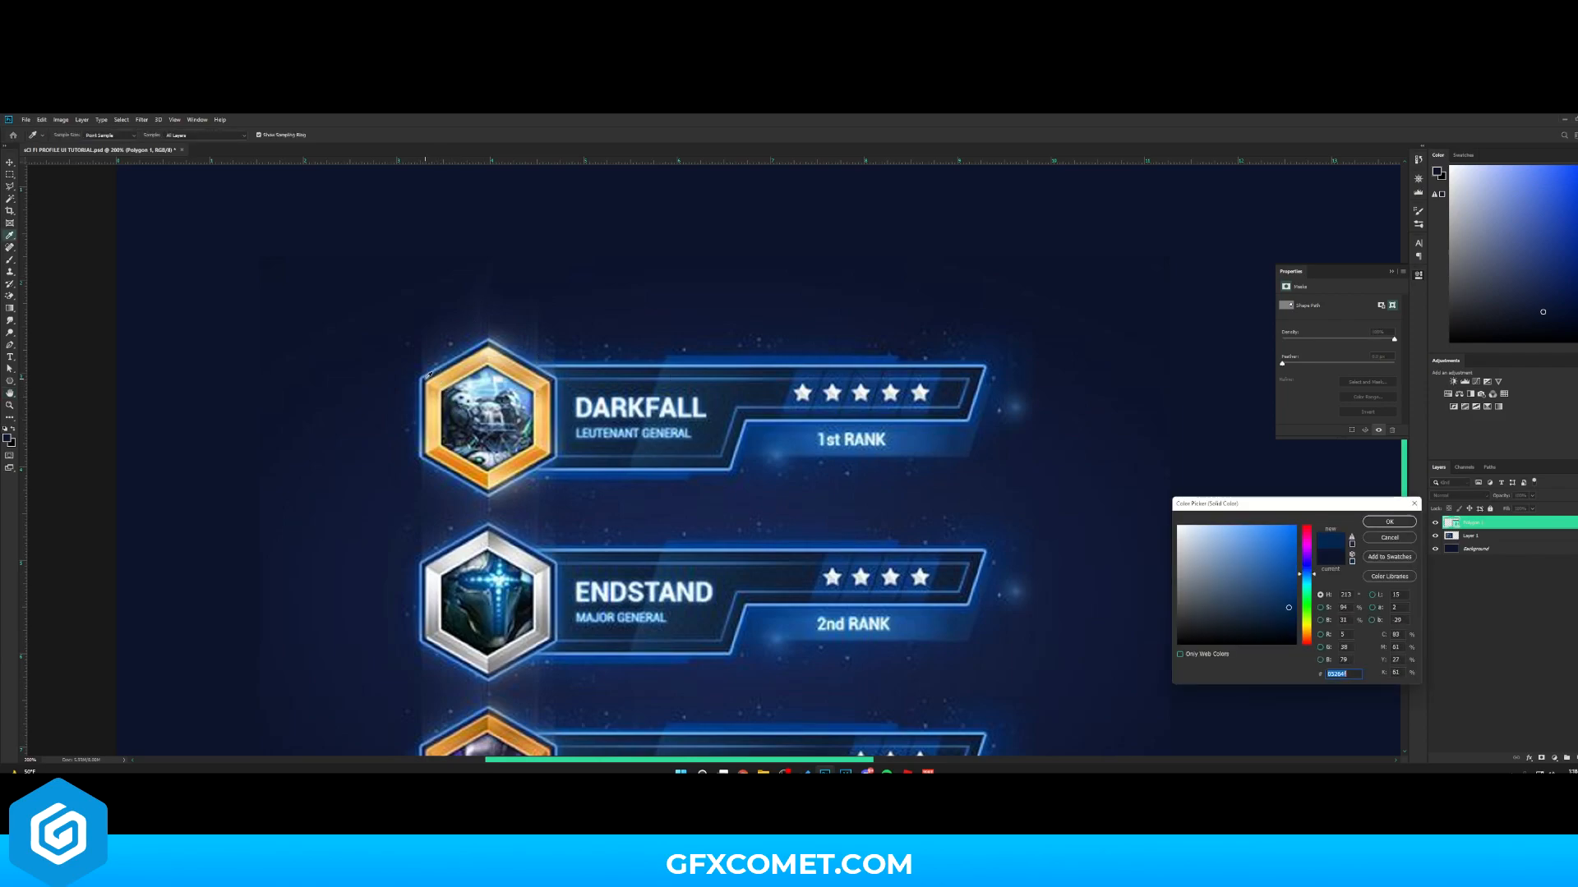
left_click(1388, 522)
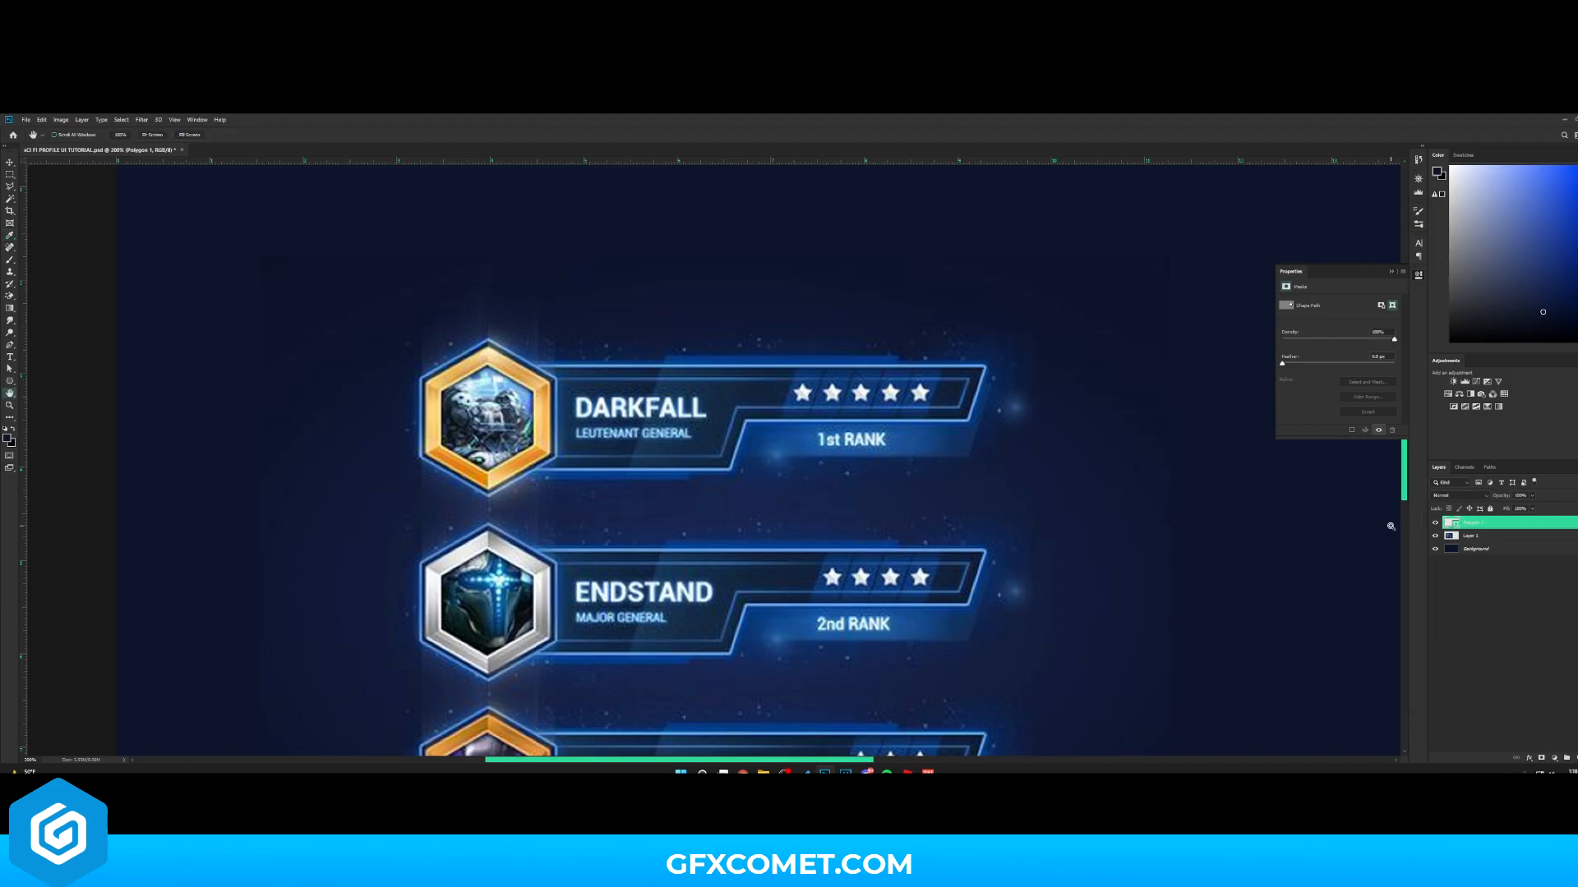
- Move the hexagon to the right of the reference badges
left_click(1390, 525, "alt")
key("v")
left_click_drag(1056, 493, 782, 475)
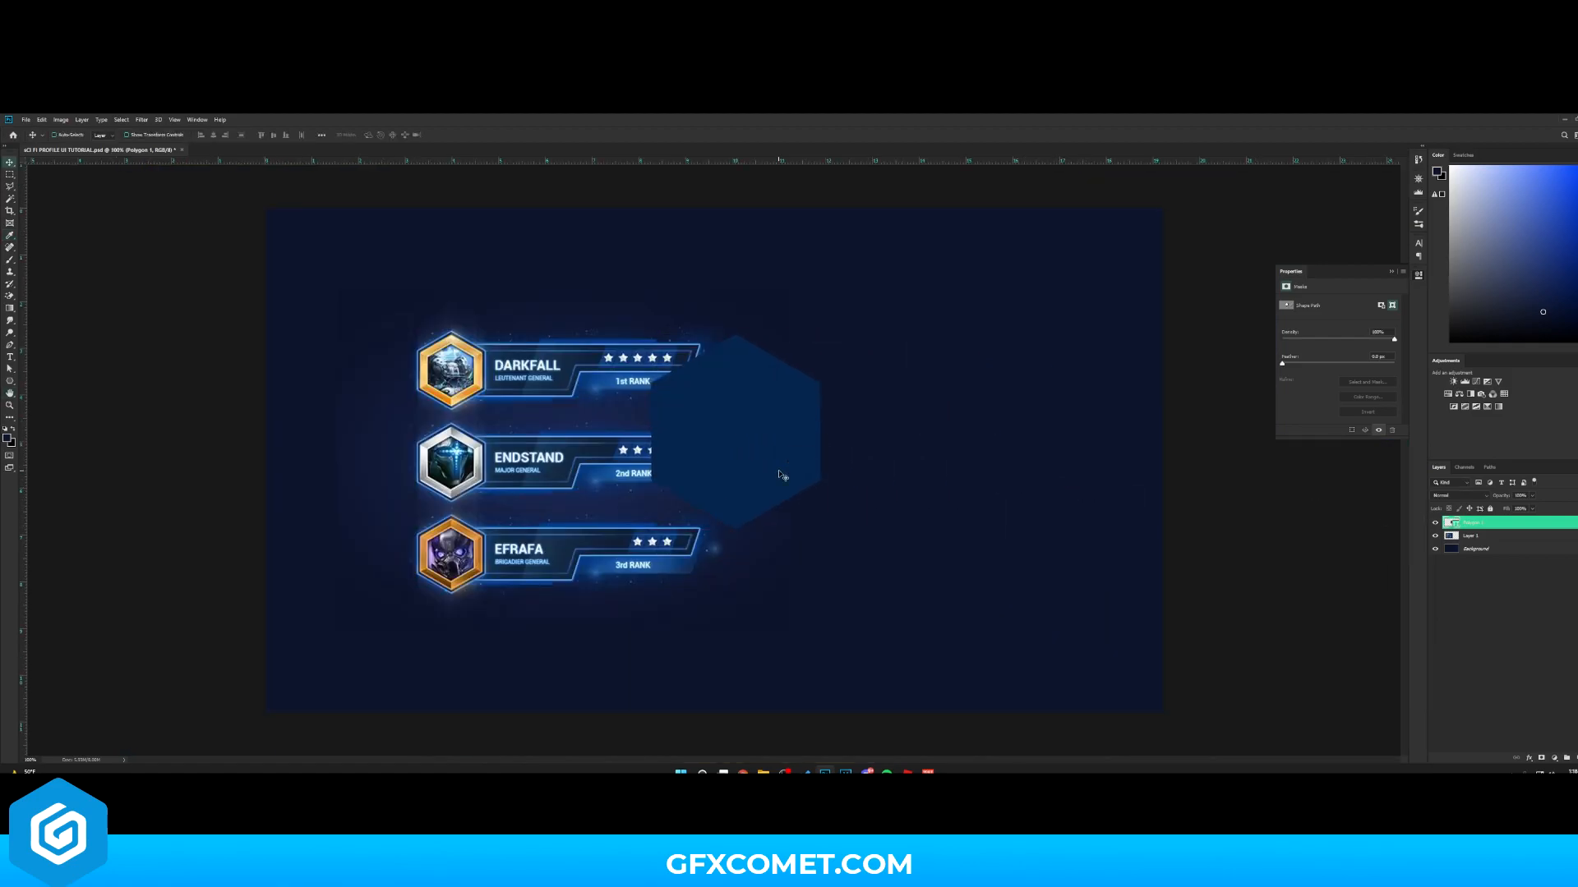
- Change the hexagon's fill to a darker navy sampled near the first badge and refined in the picker
key("ctrl+plus")
key("ctrl+plus")
key("h")
left_click_drag(375, 431, 835, 570)
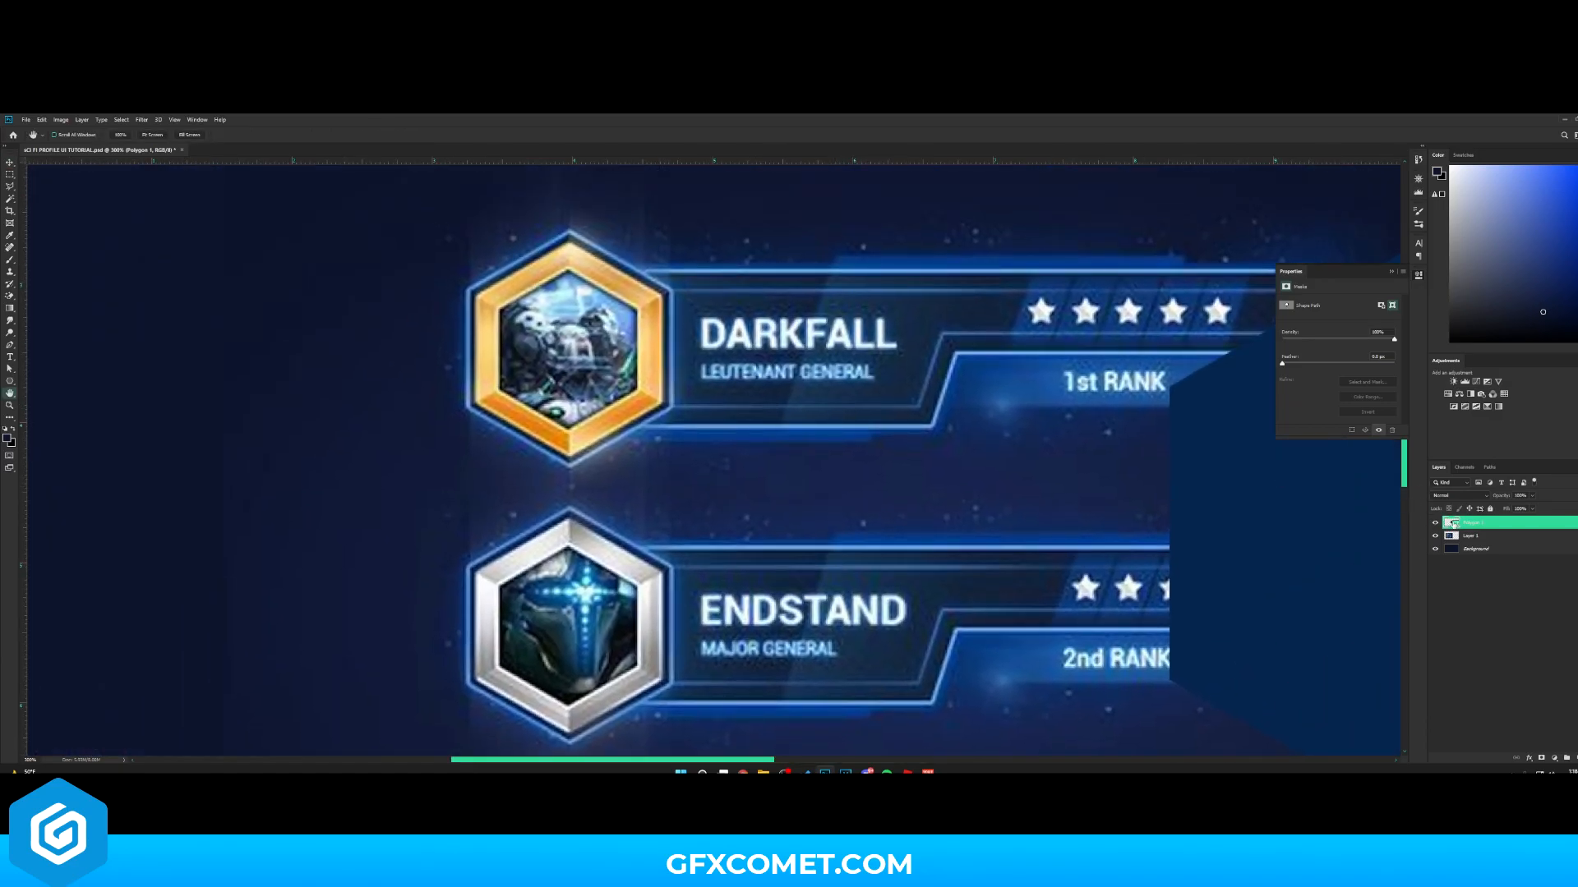
double_click(1454, 524)
left_click(493, 408)
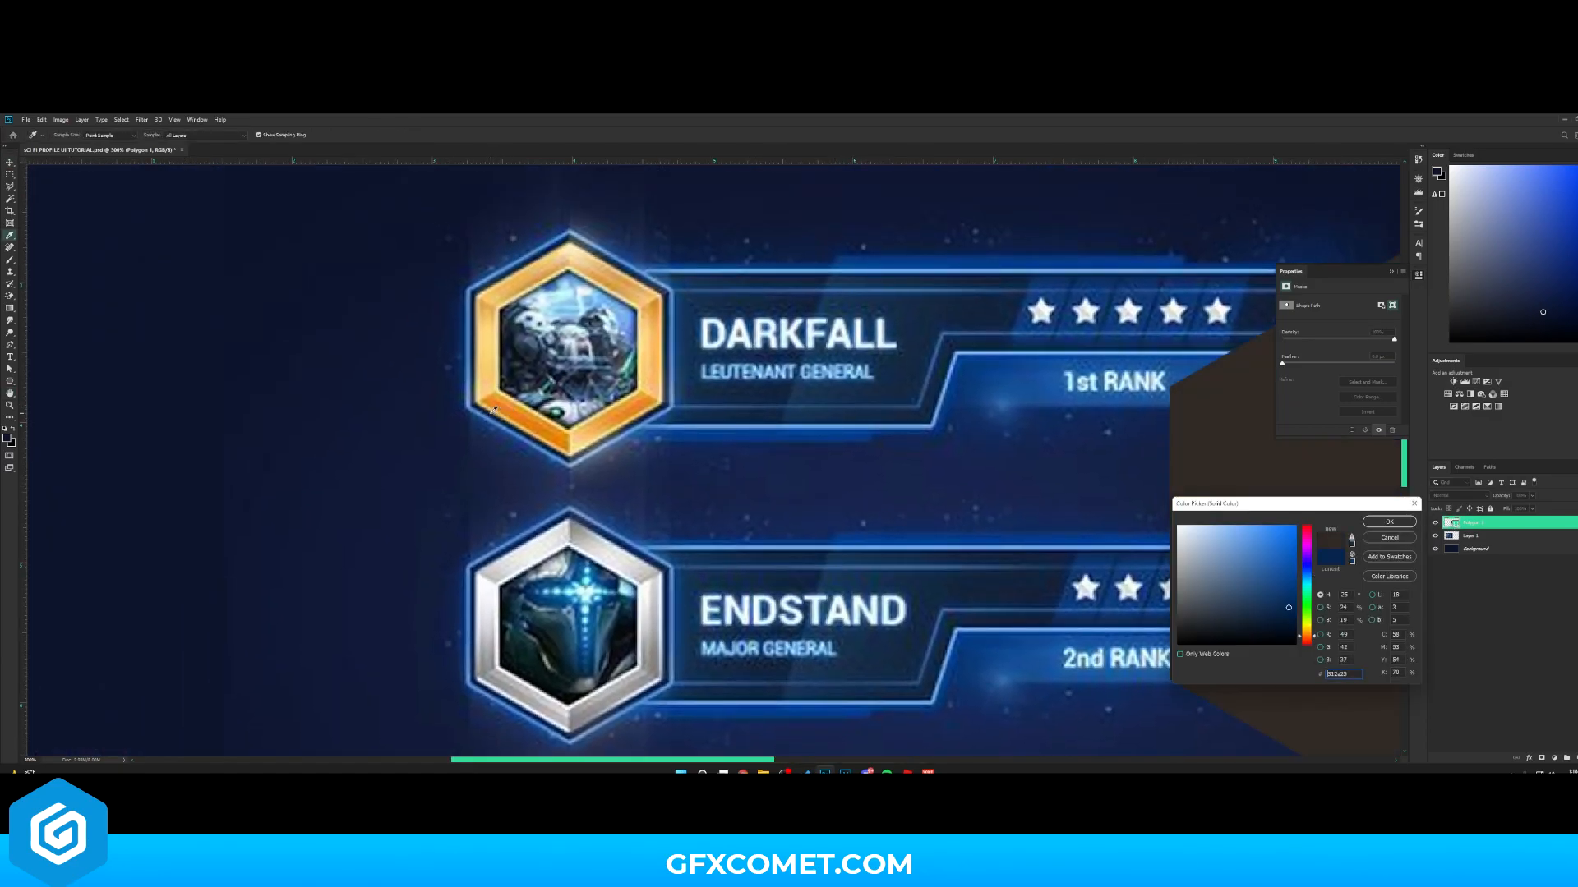
left_click(491, 411)
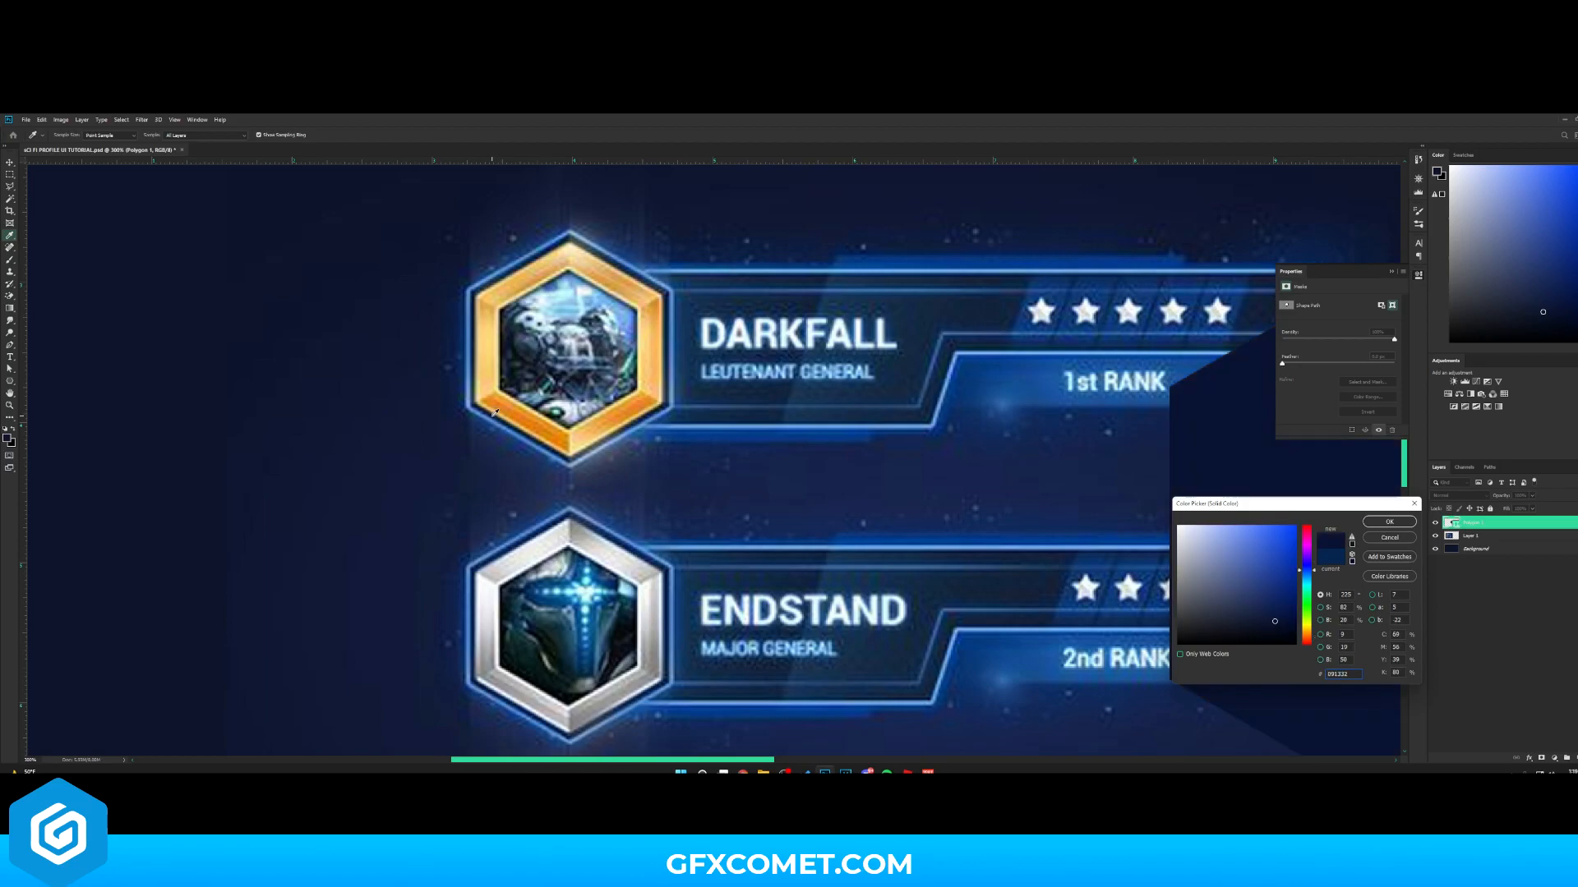
left_click(1273, 627)
left_click(1388, 522)
- Add a 5 px Stroke layer style to the hexagon, sampling its blue color from a badge frame
key("ctrl+minus")
left_click_drag(1196, 481, 850, 481)
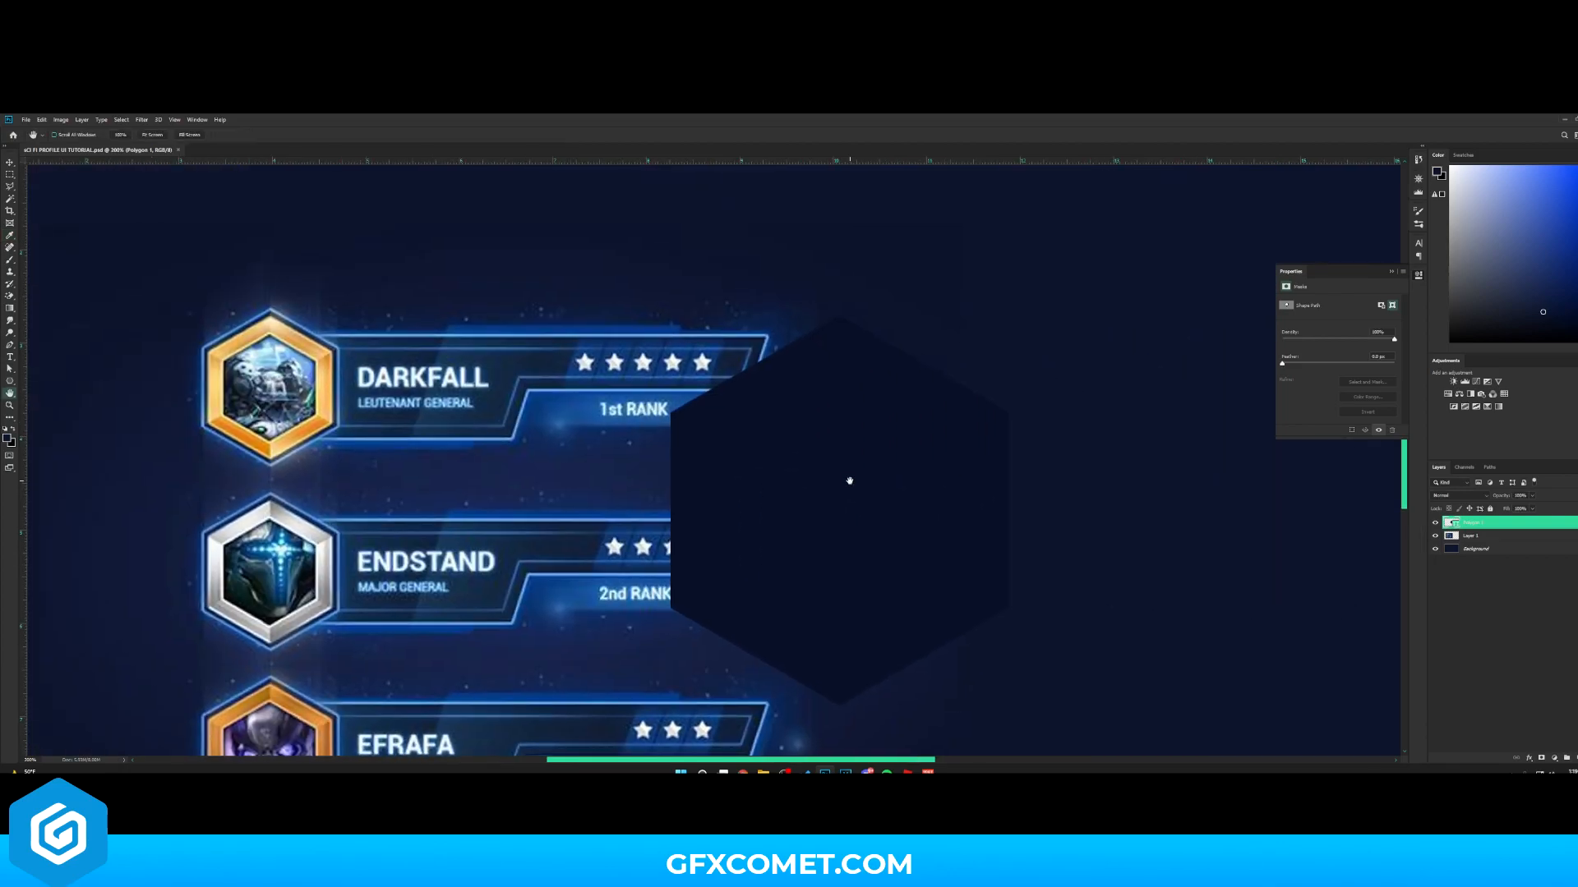
left_click_drag(850, 481, 951, 456)
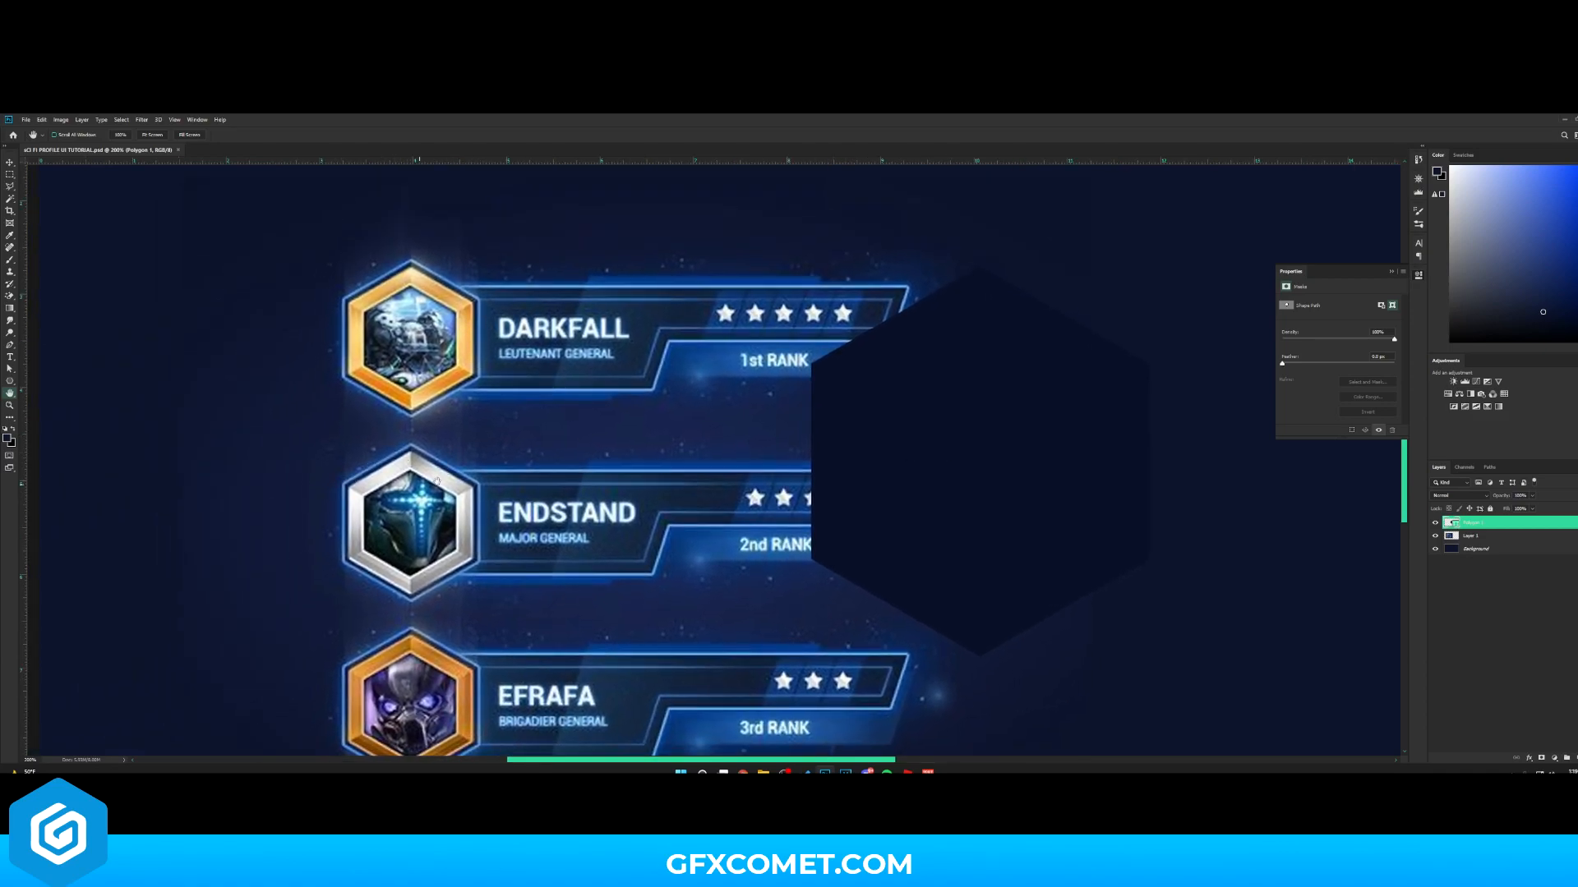
left_click_drag(770, 555, 873, 474)
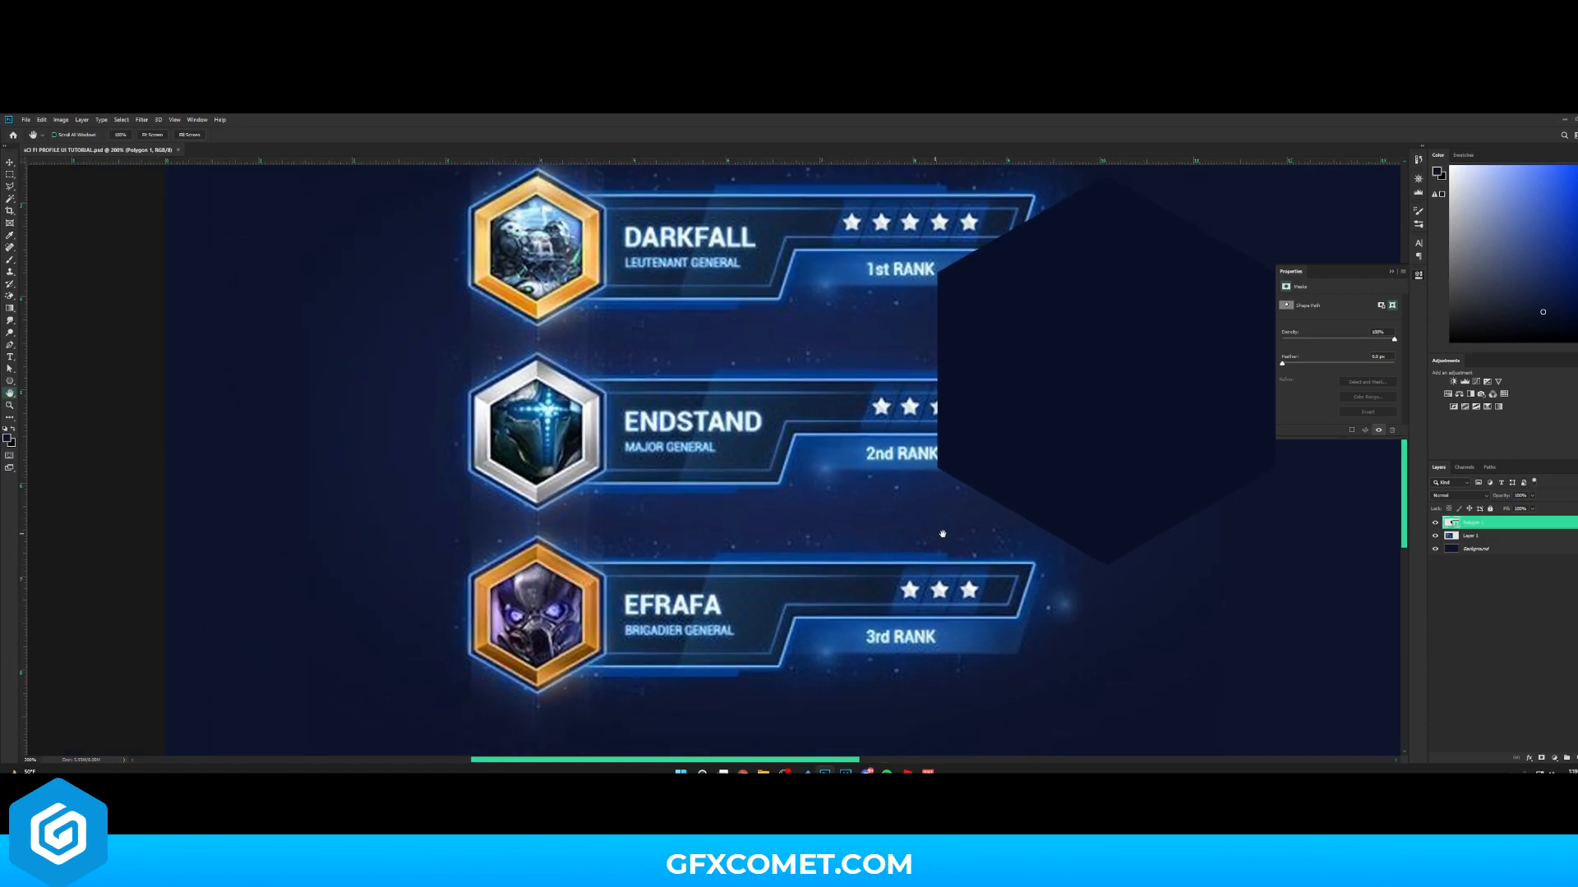
scroll(827, 517, "up", 2)
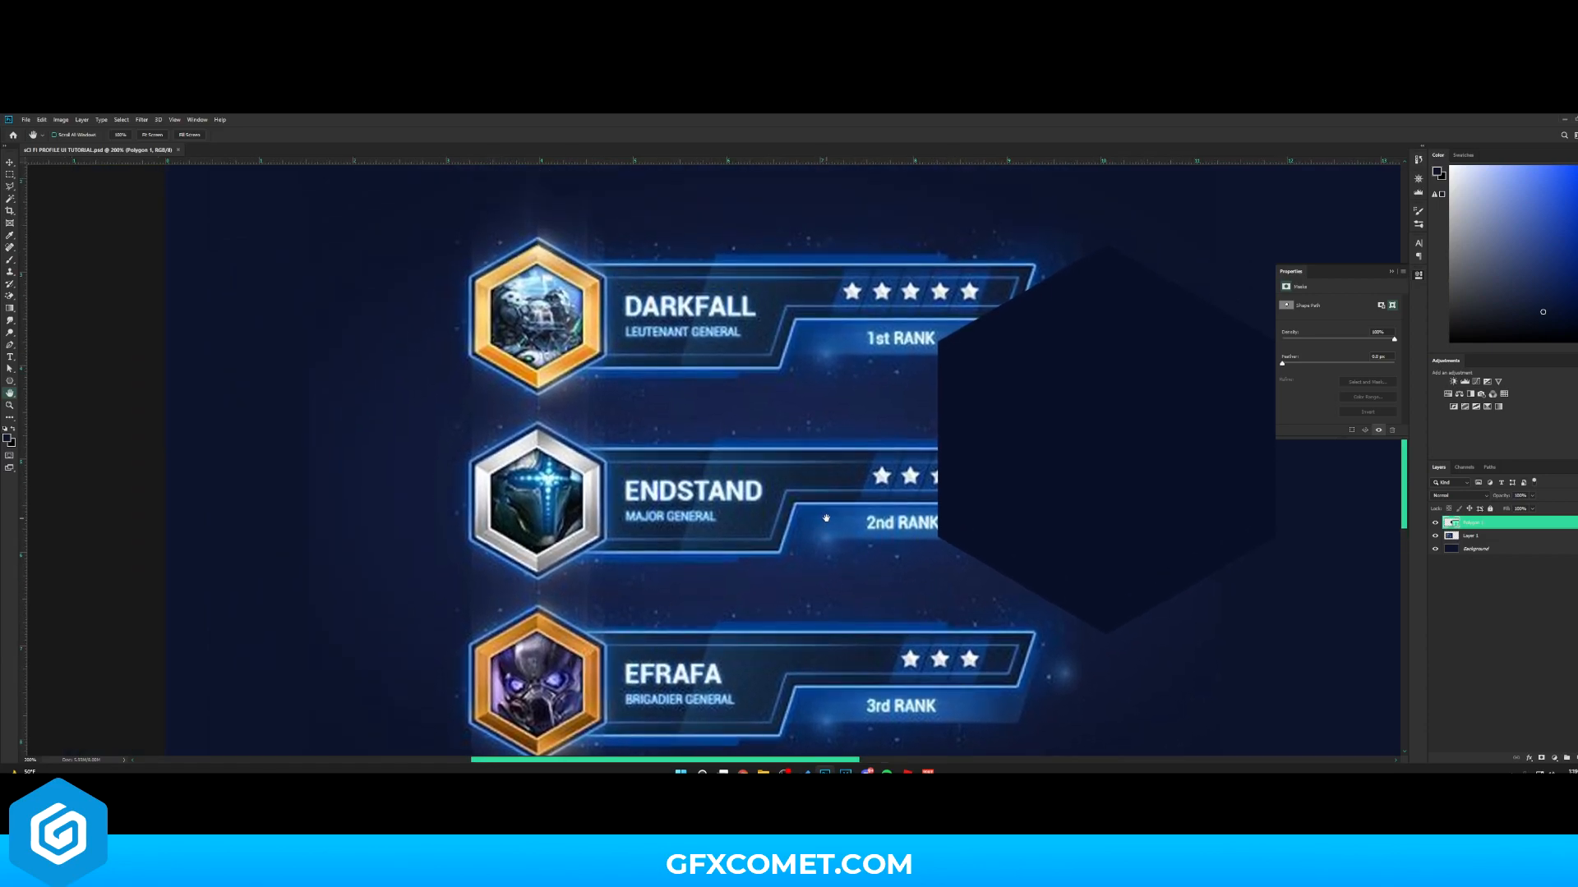
double_click(1505, 524)
left_click(1254, 591)
left_click(1387, 618)
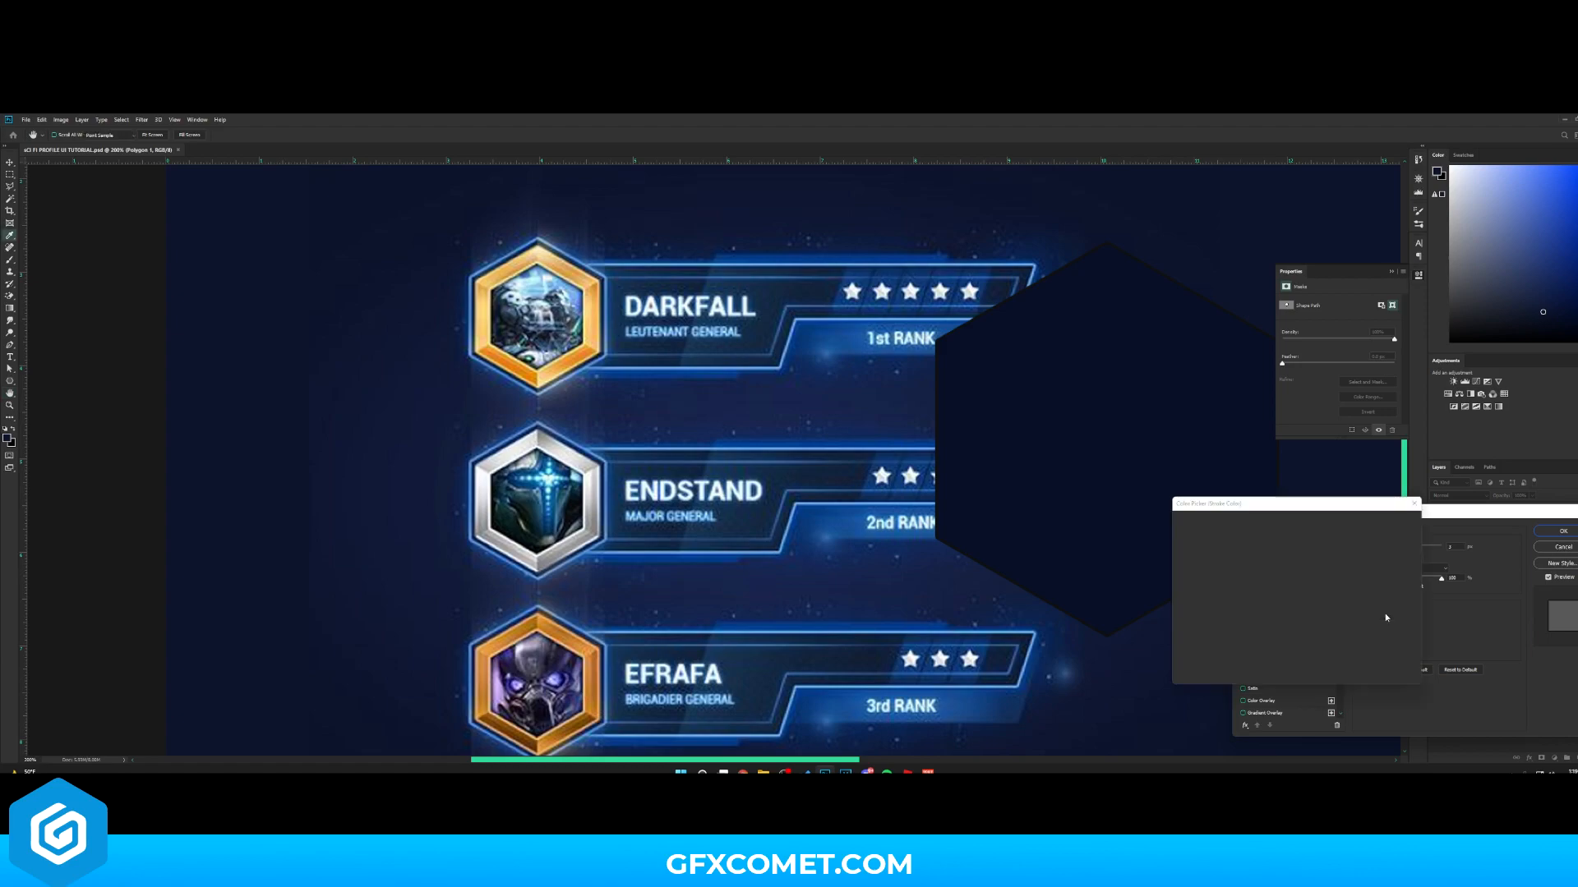
left_click(474, 275)
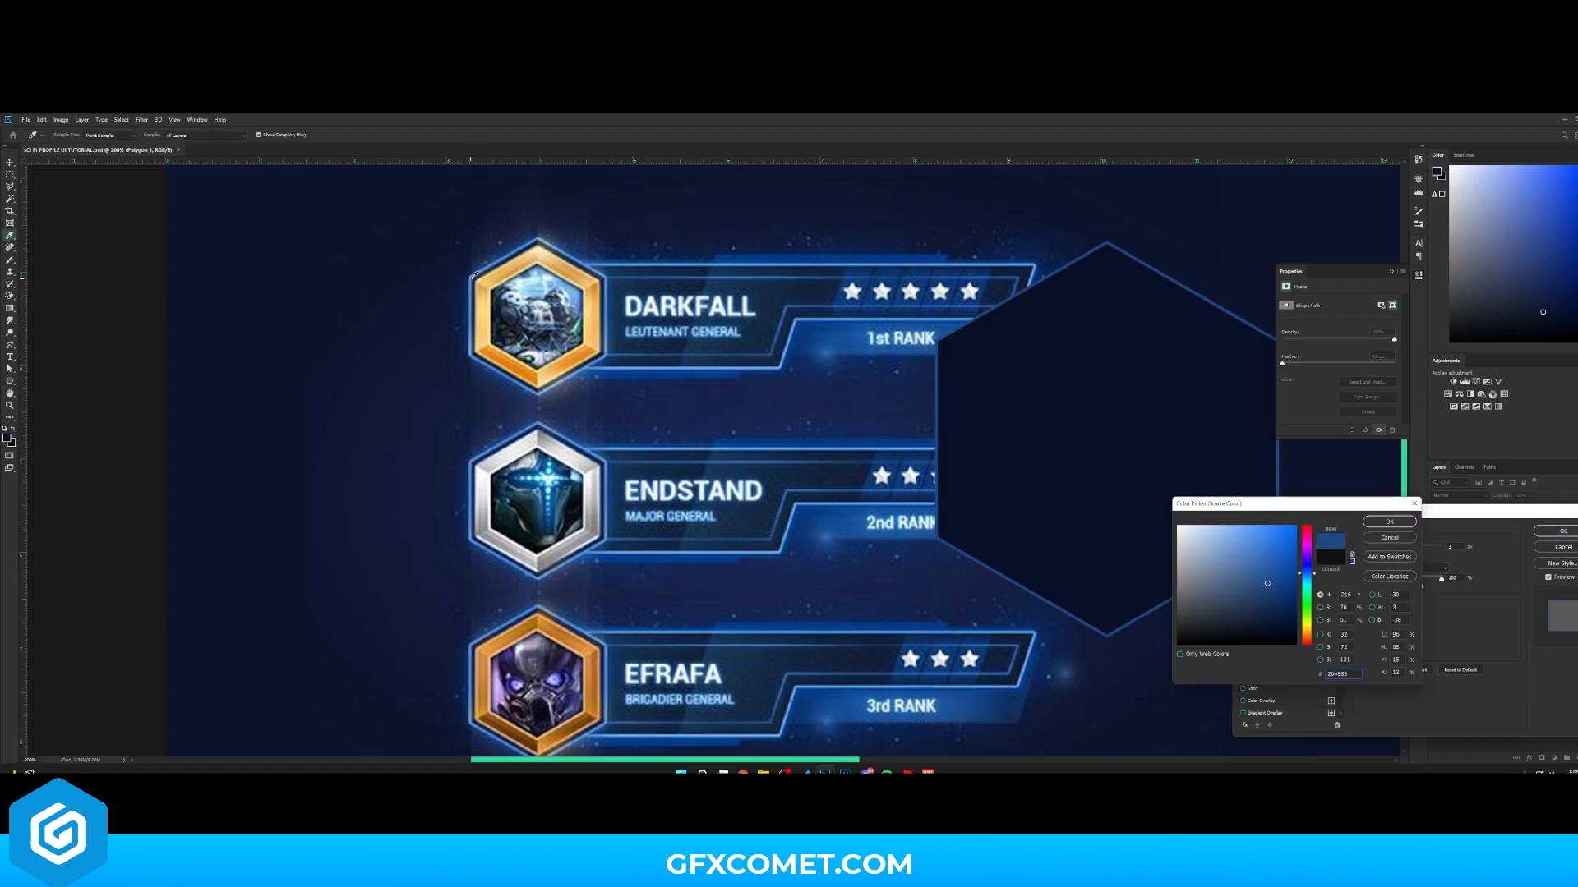
left_click(1388, 521)
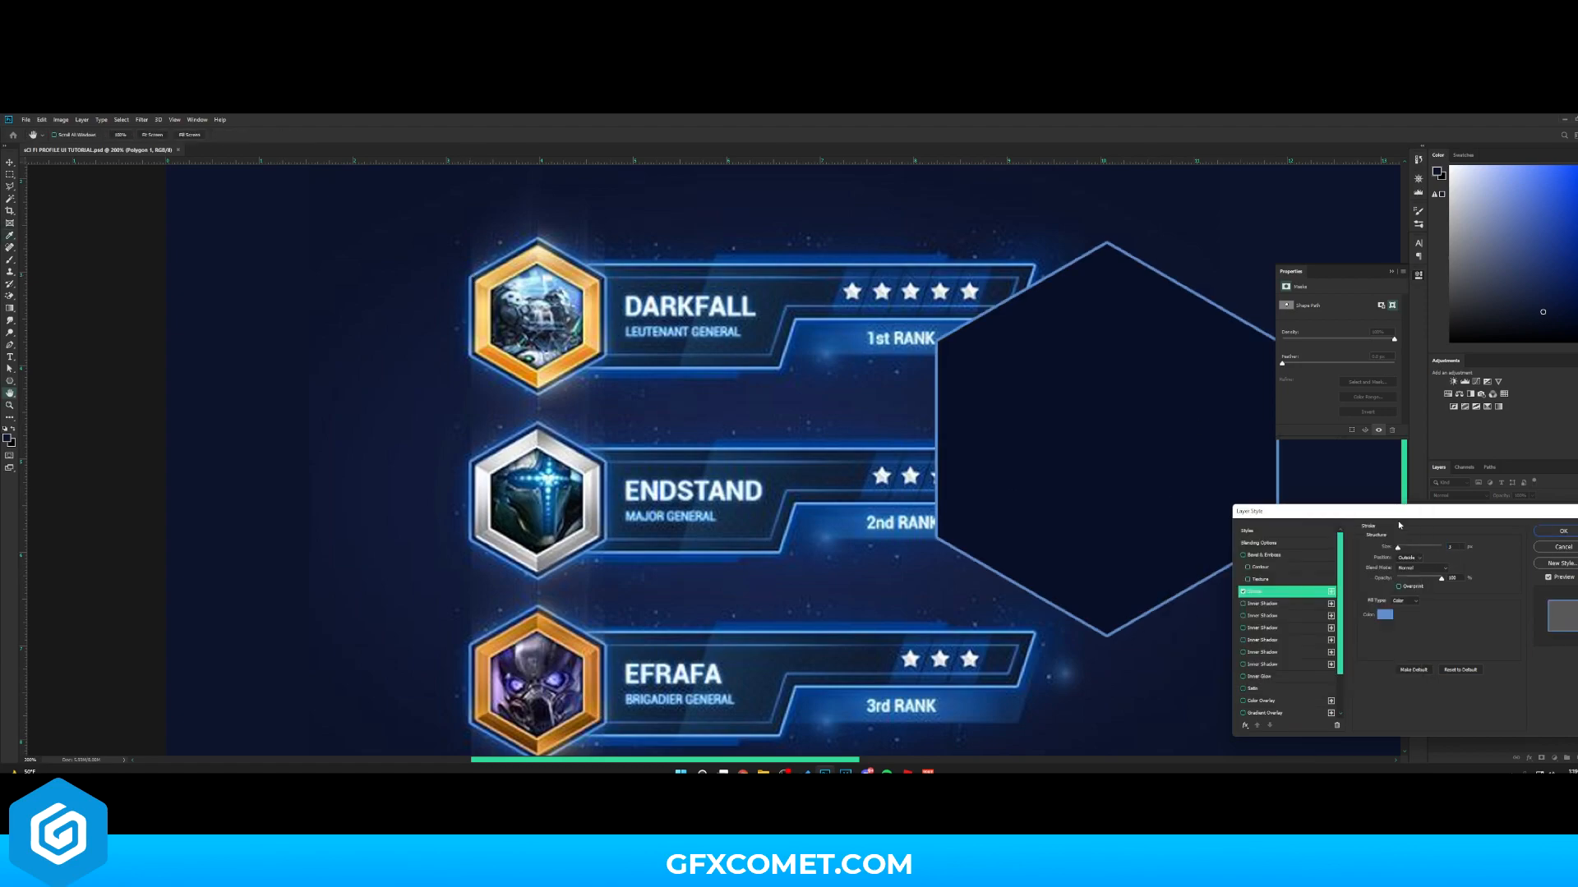
left_click_drag(1397, 547, 1400, 550)
type("5")
left_click(1568, 534)
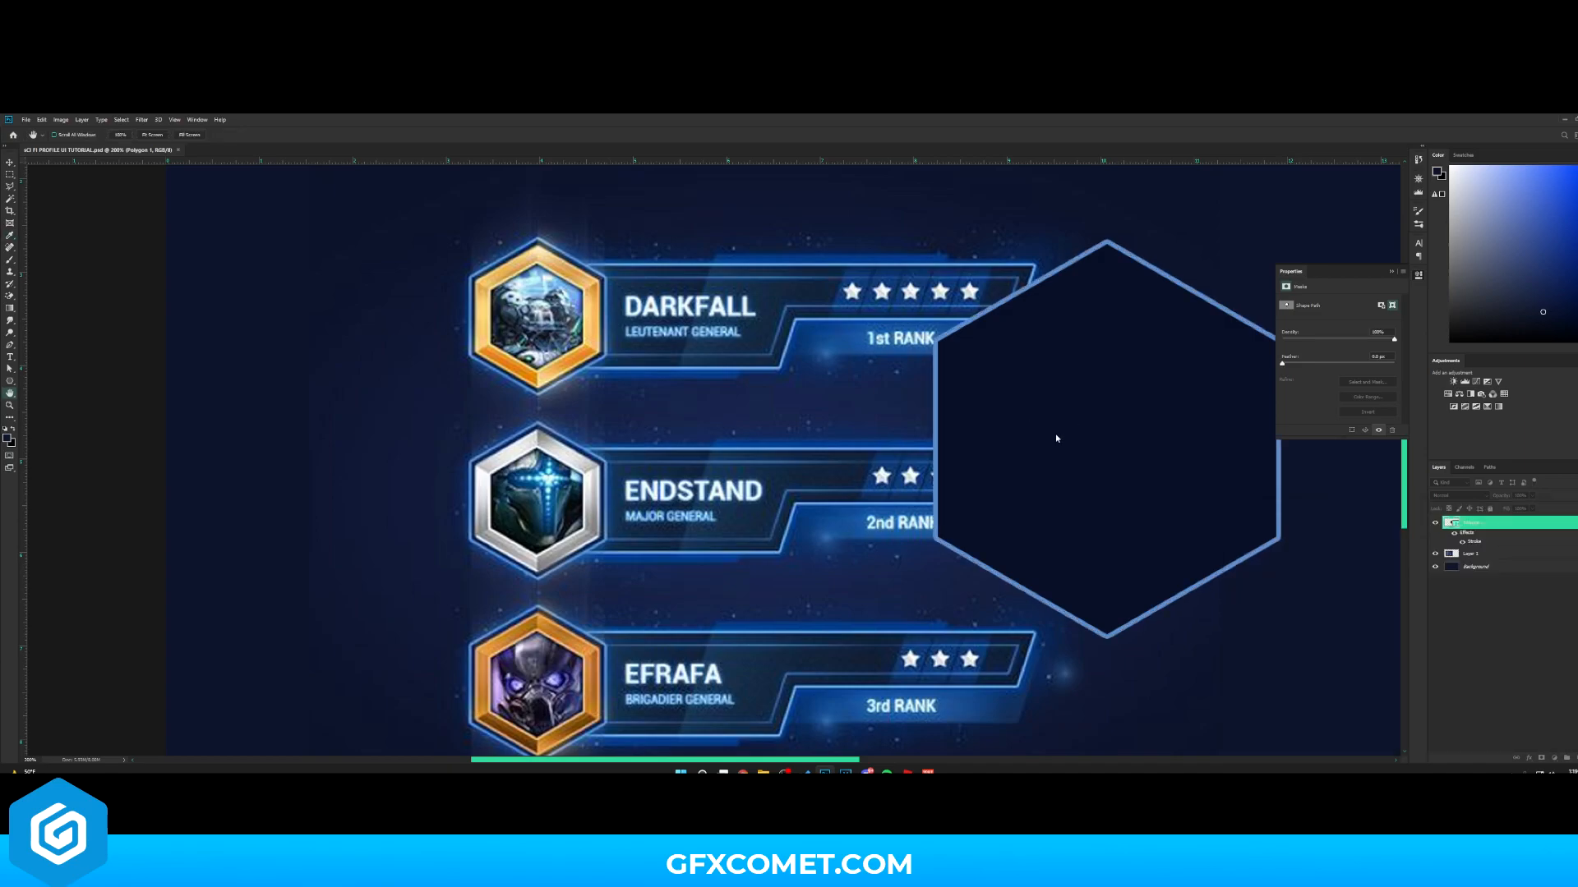
- Duplicate the hexagon and scale the copy down slightly inside the original
left_click_drag(1132, 456, 977, 482)
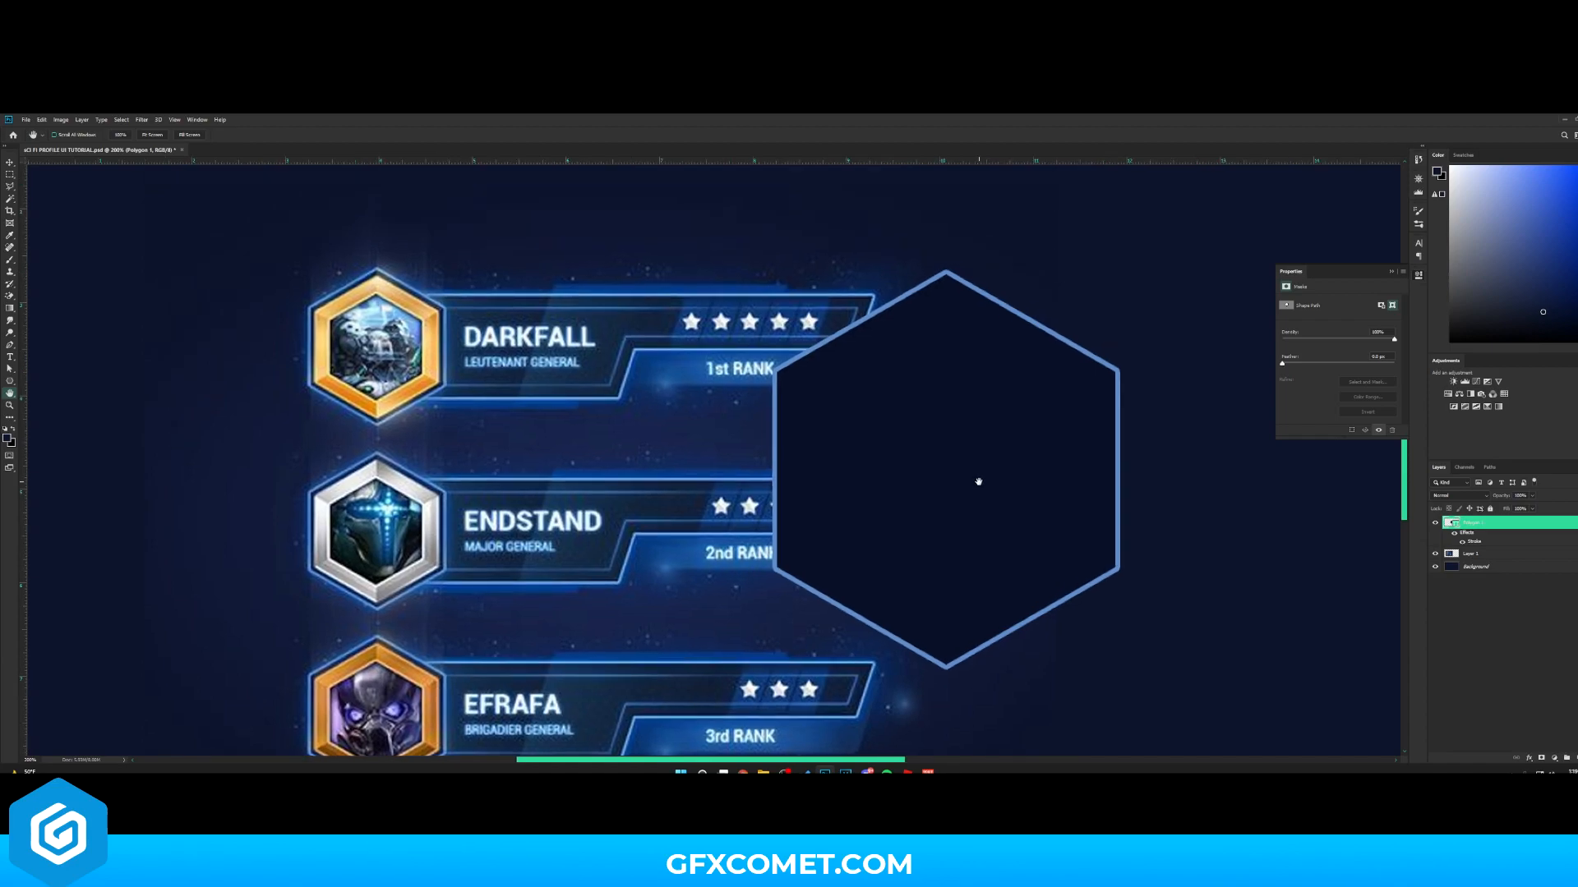
key("ctrl+j")
key("v")
key("ctrl+t")
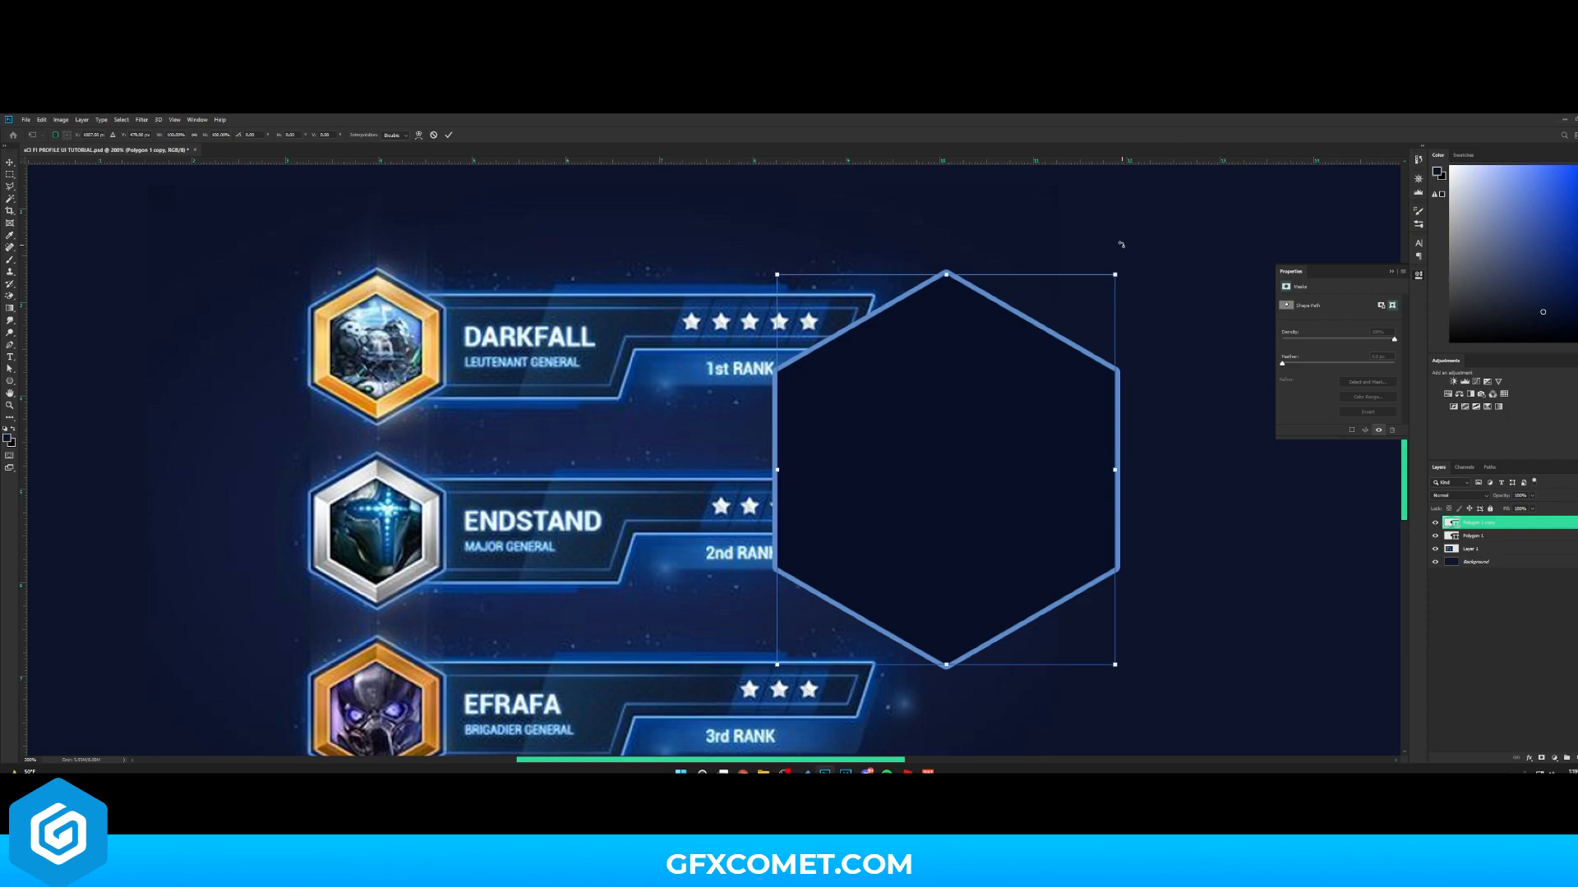
left_click_drag(1116, 270, 1106, 288)
key("Return")
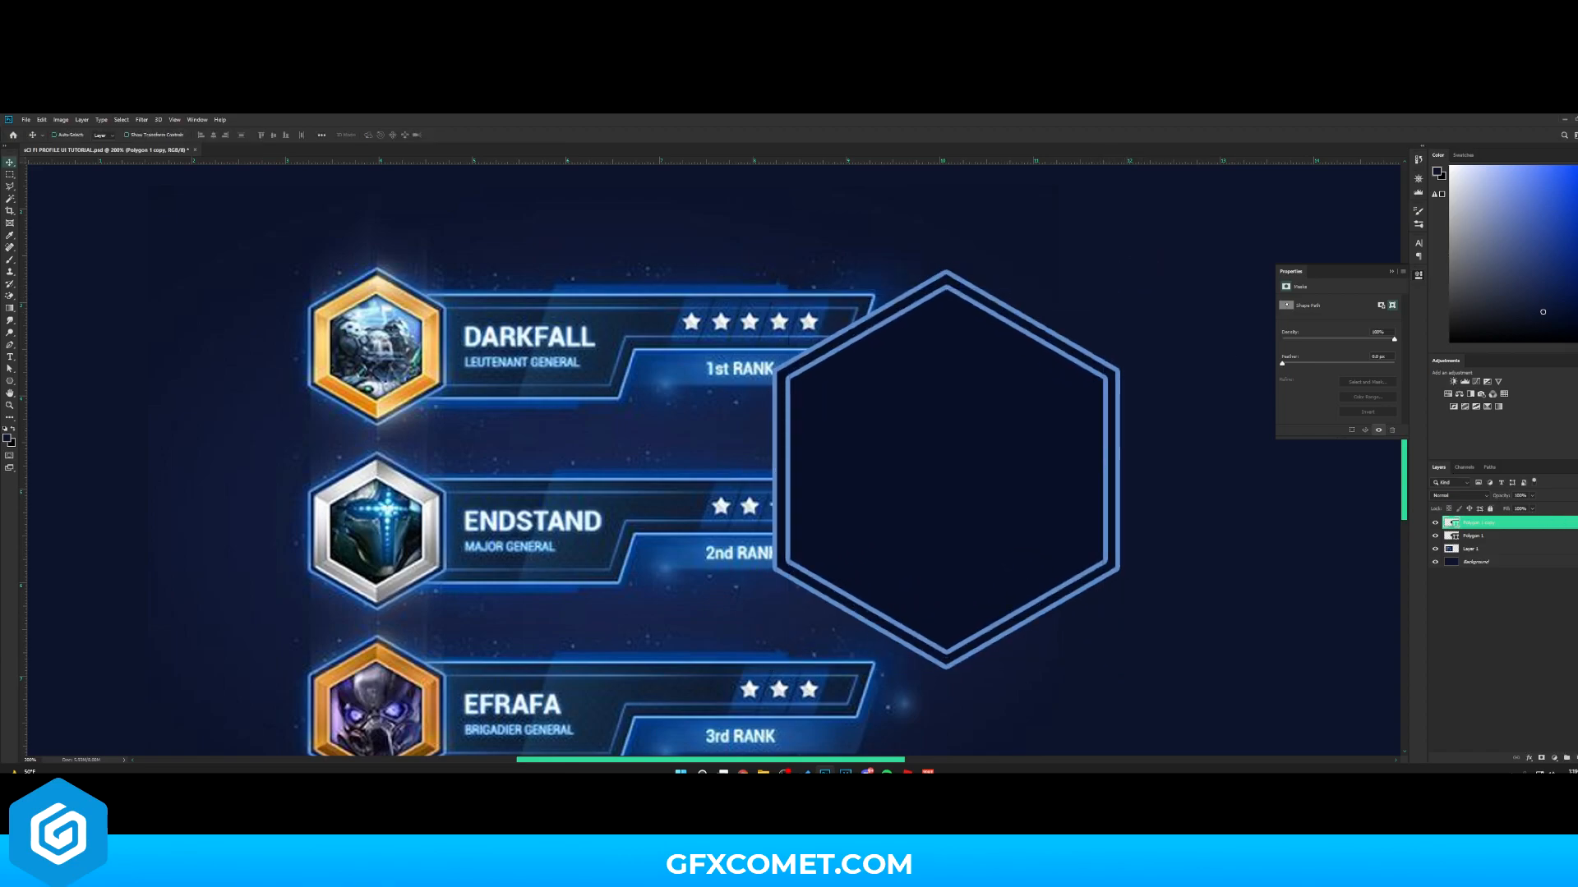
- Remove the copy's layer effects and give it no fill with a white shape stroke
mouse_move(1397, 485)
left_mouse_down()
mouse_move(1302, 479)
mouse_move(1571, 522)
mouse_move(912, 448)
mouse_move(980, 437)
mouse_move(979, 452)
mouse_move(1157, 483)
mouse_move(1566, 756)
left_mouse_up()
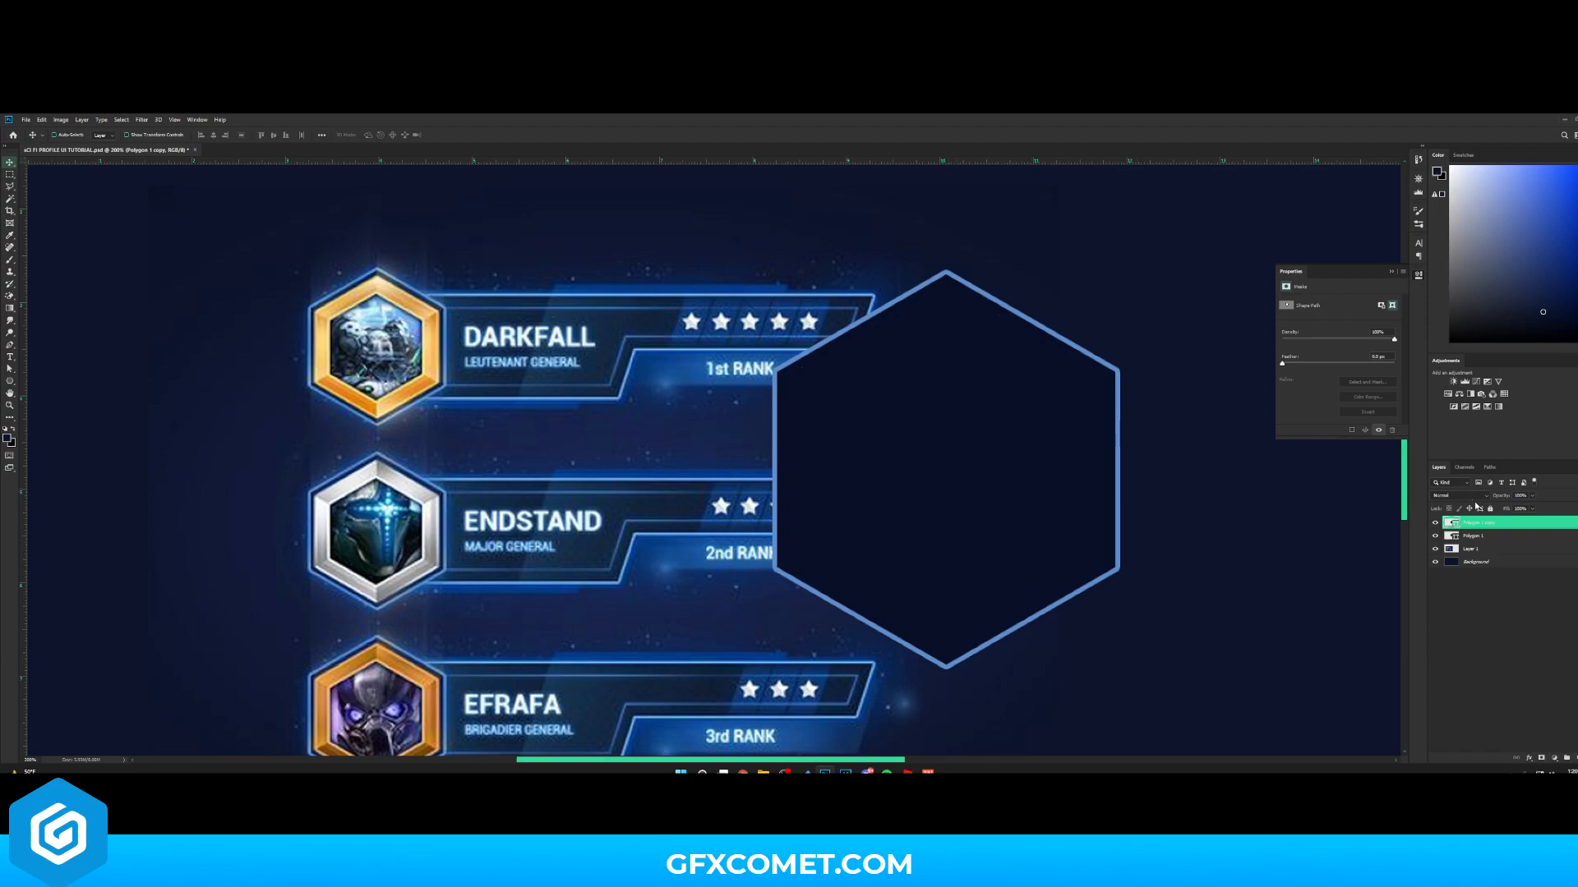
key("u")
left_click(104, 135)
left_click(64, 154)
left_click(140, 135)
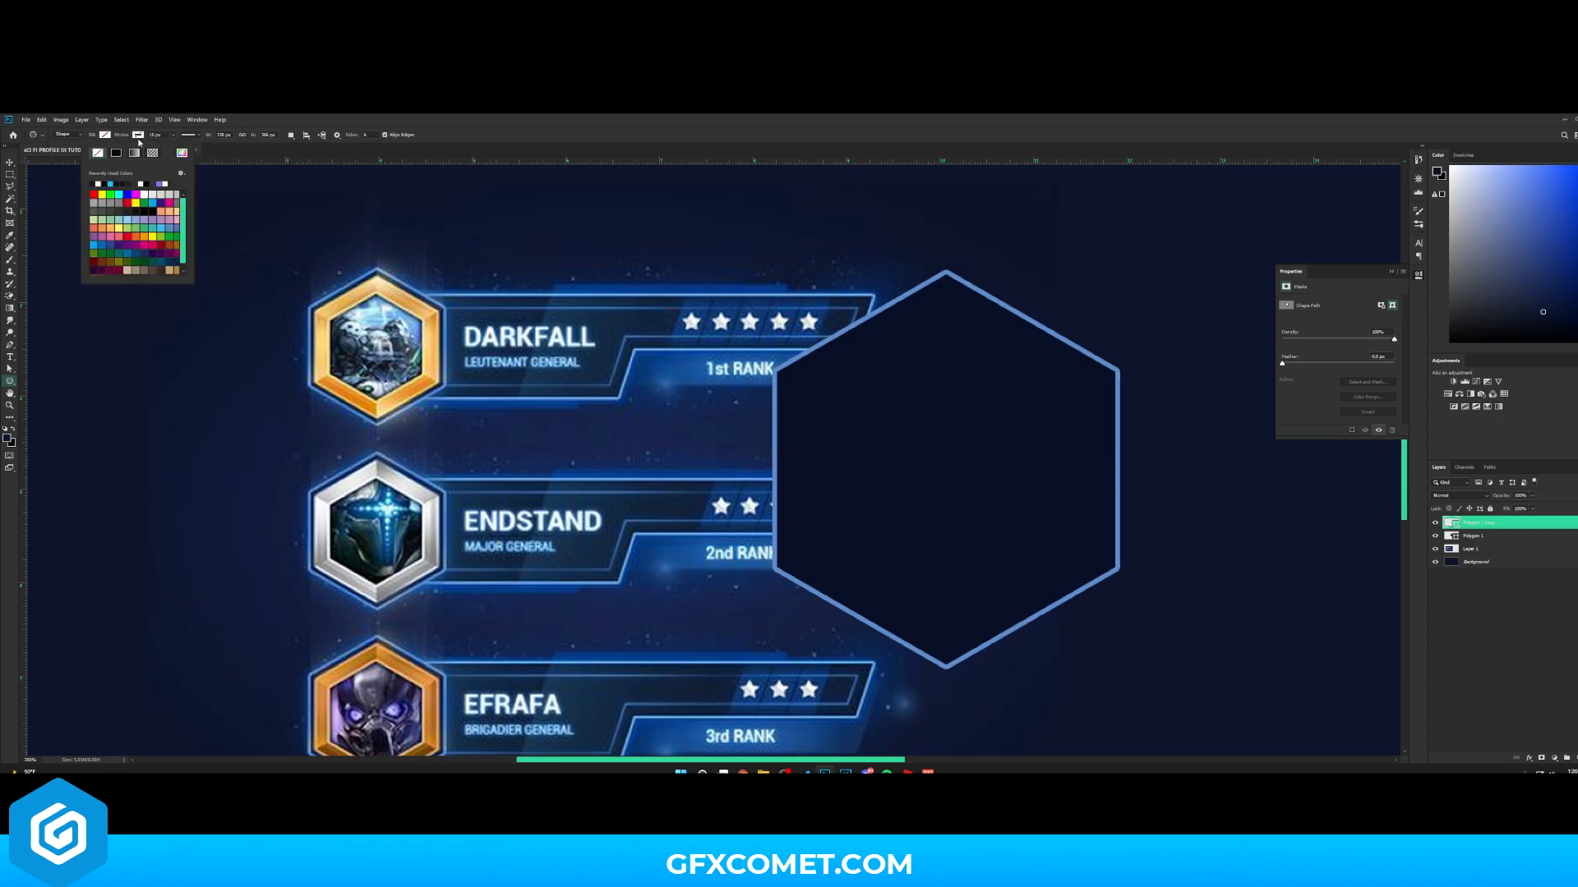
left_click(99, 184)
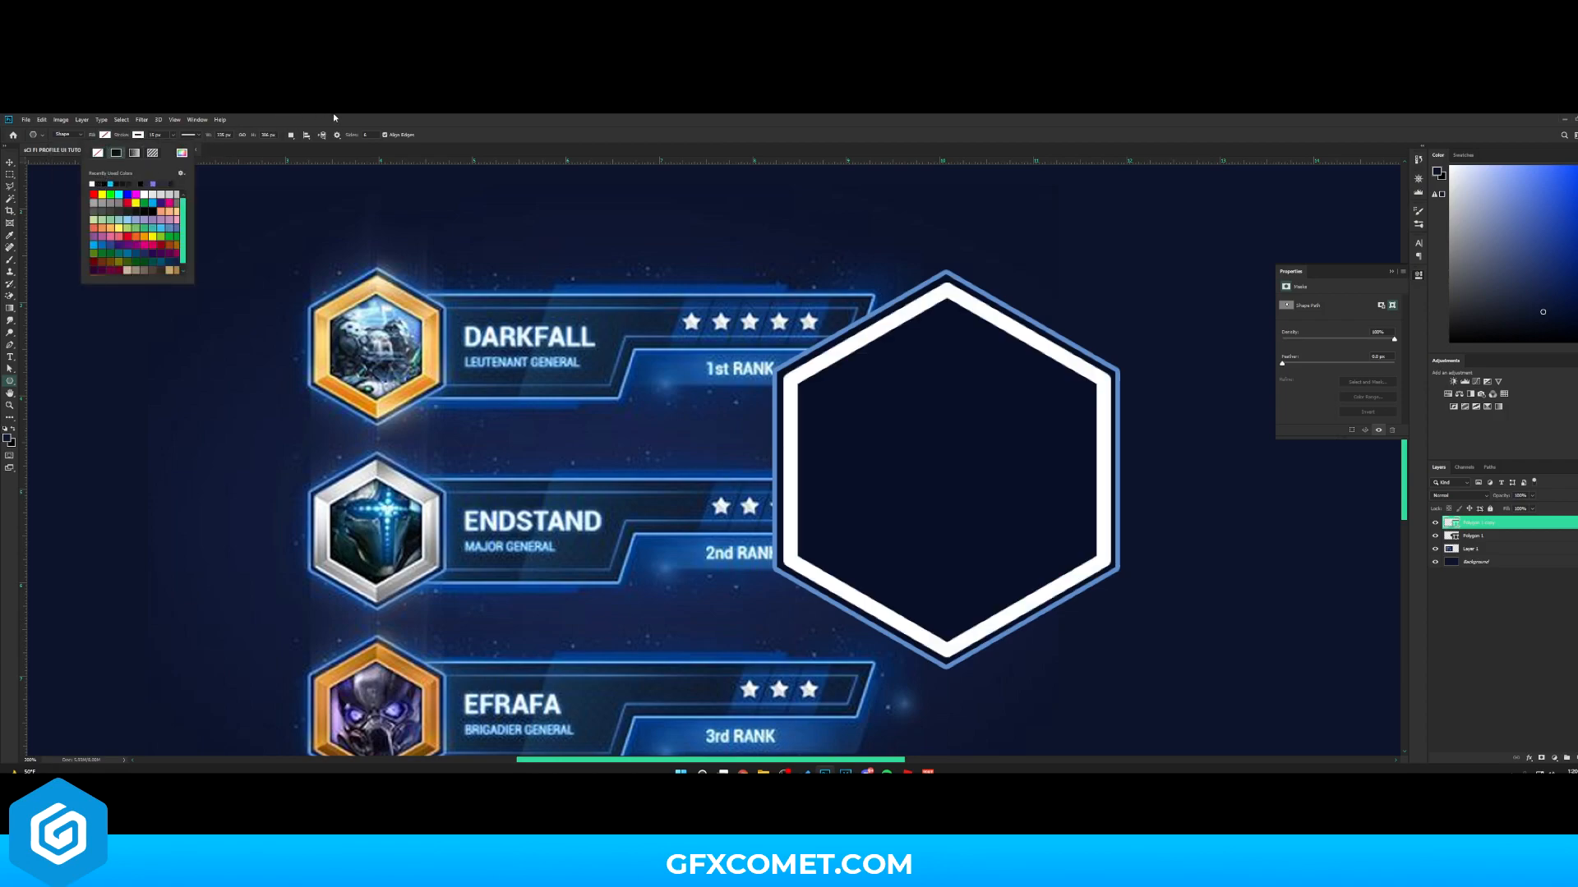
left_click(335, 118)
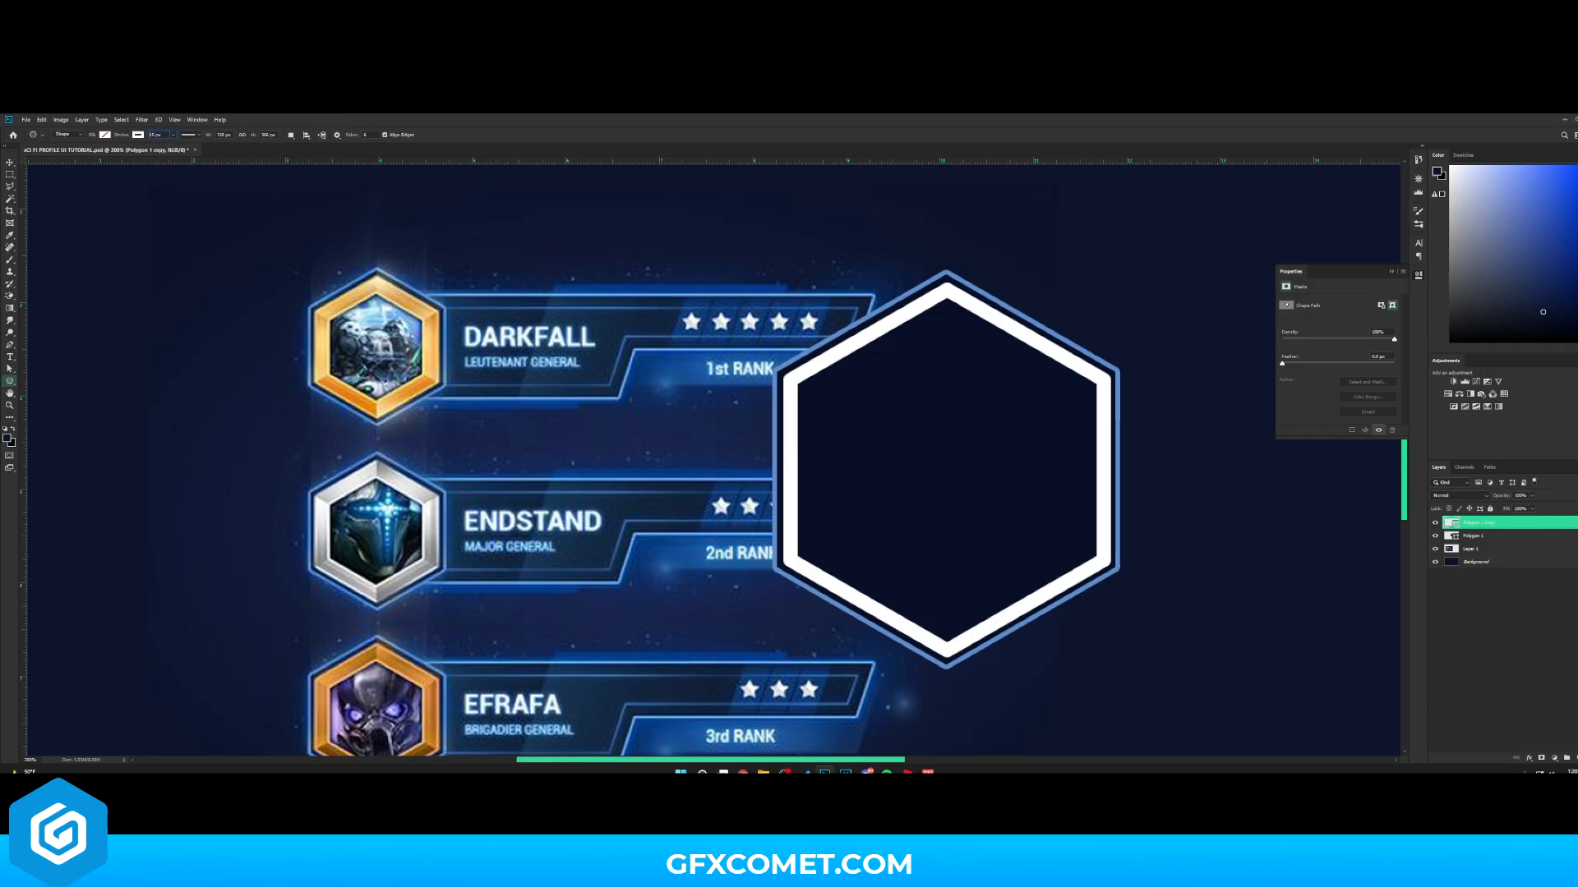
- Set the copy's stroke width to 8 px
left_click_drag(135, 137, 135, 126)
type("8")
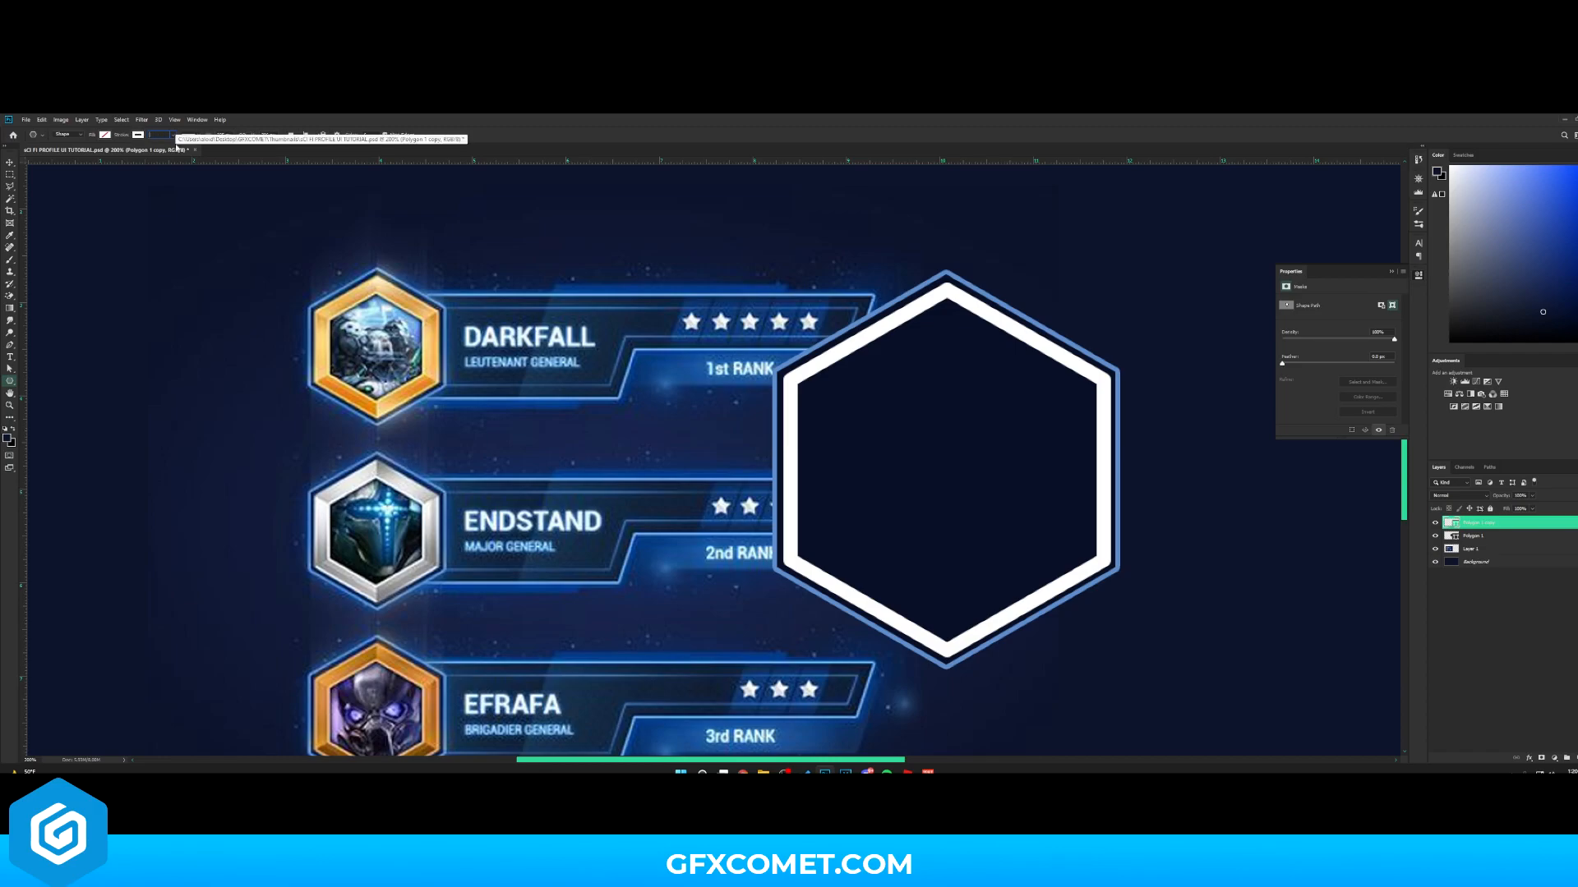
key("Return")
- Adjust the copy's stroke alignment, caps and corners in the stroke options
left_click(191, 135)
left_click(155, 234)
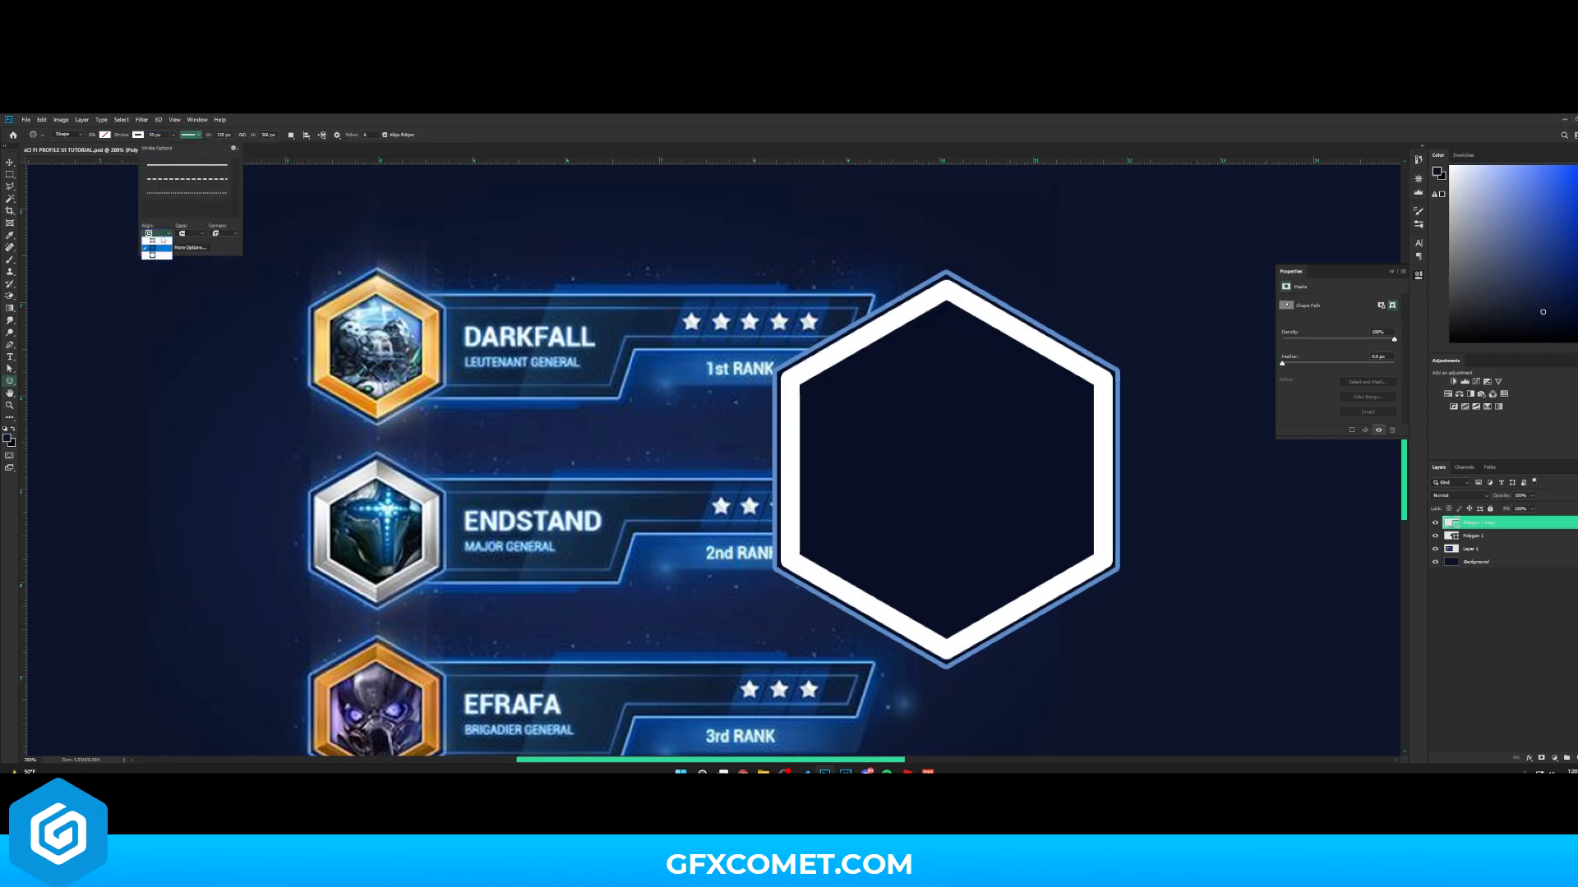
left_click(156, 240)
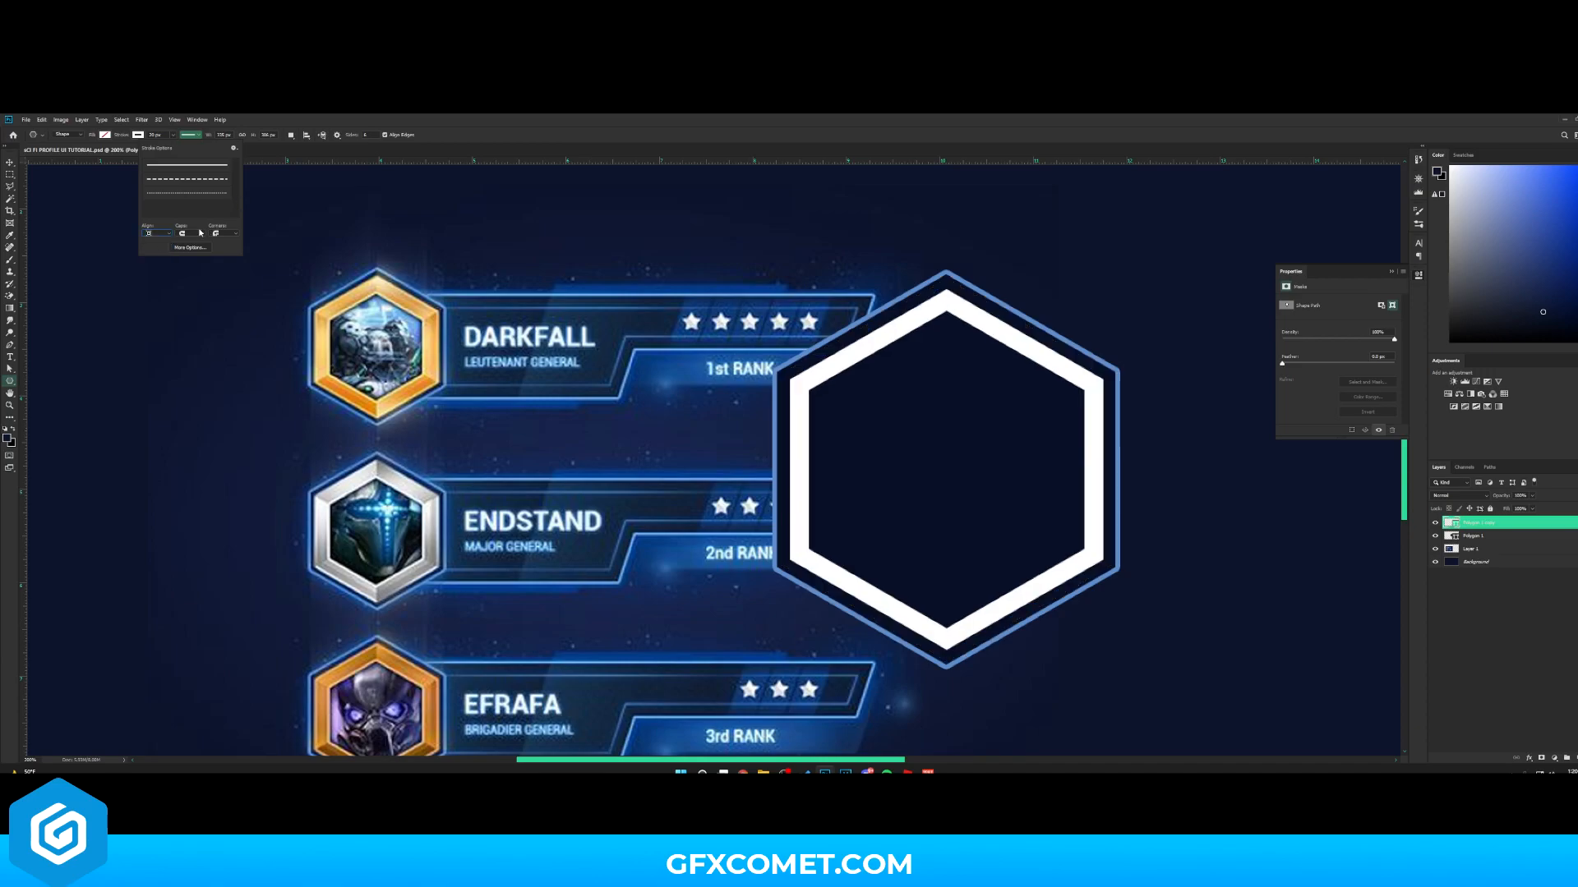
left_click(198, 236)
left_click(196, 242)
left_click(227, 235)
left_click(226, 244)
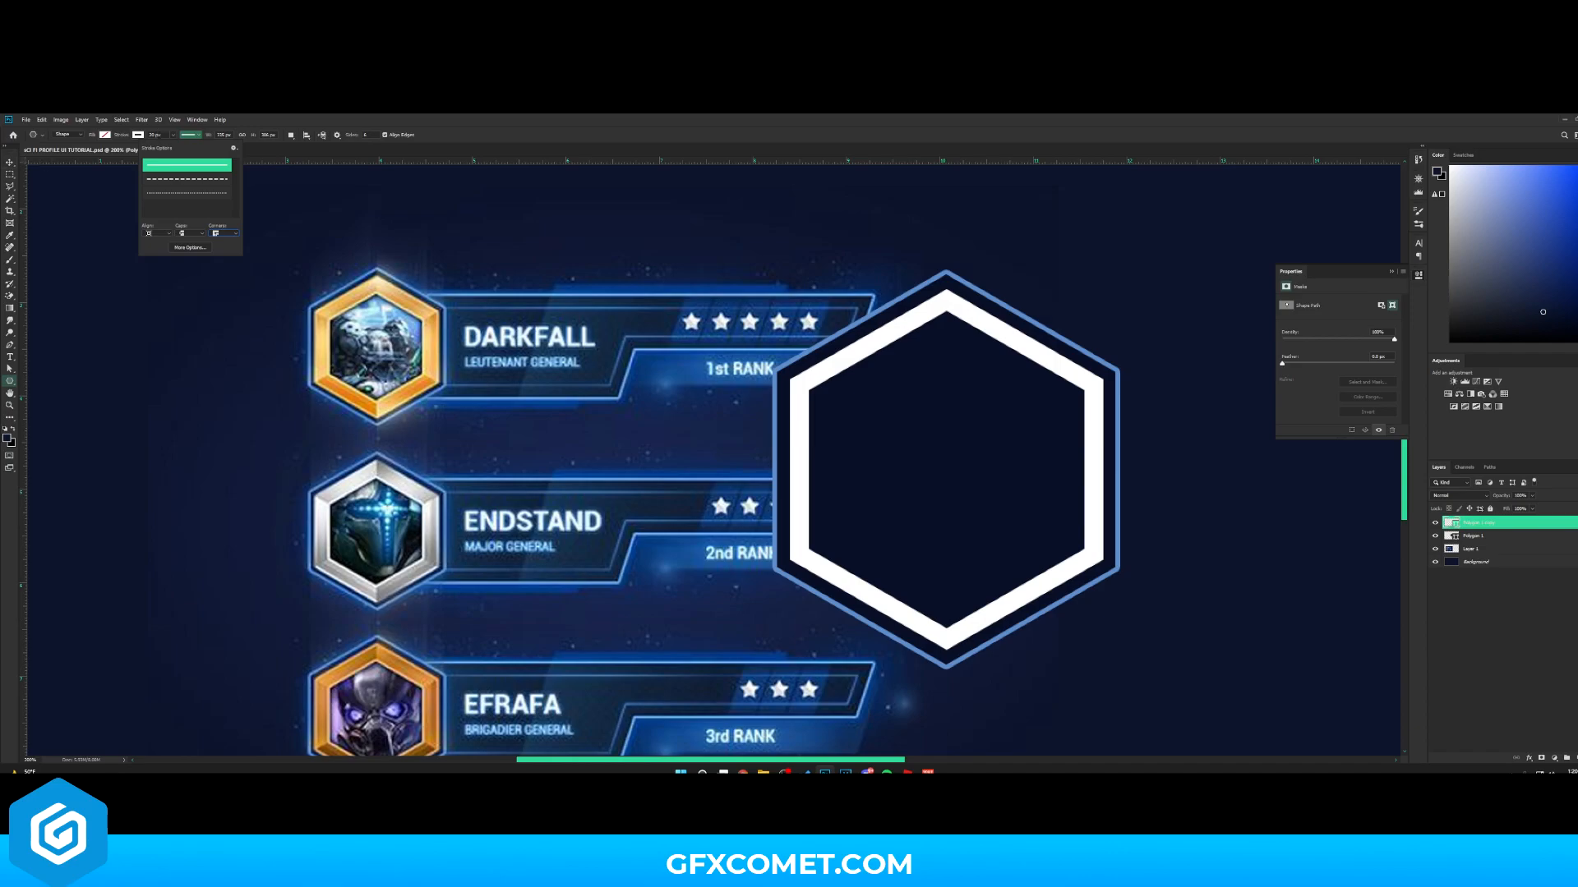
- Set the copy's stroke width to 25 px
left_click(157, 135)
type("25")
key("Return")
- Save the document and slightly rescale the inner hexagon with Free Transform
key("v")
key("ctrl+s")
key("ctrl+t")
left_click_drag(1102, 289, 1109, 286)
key("Return")
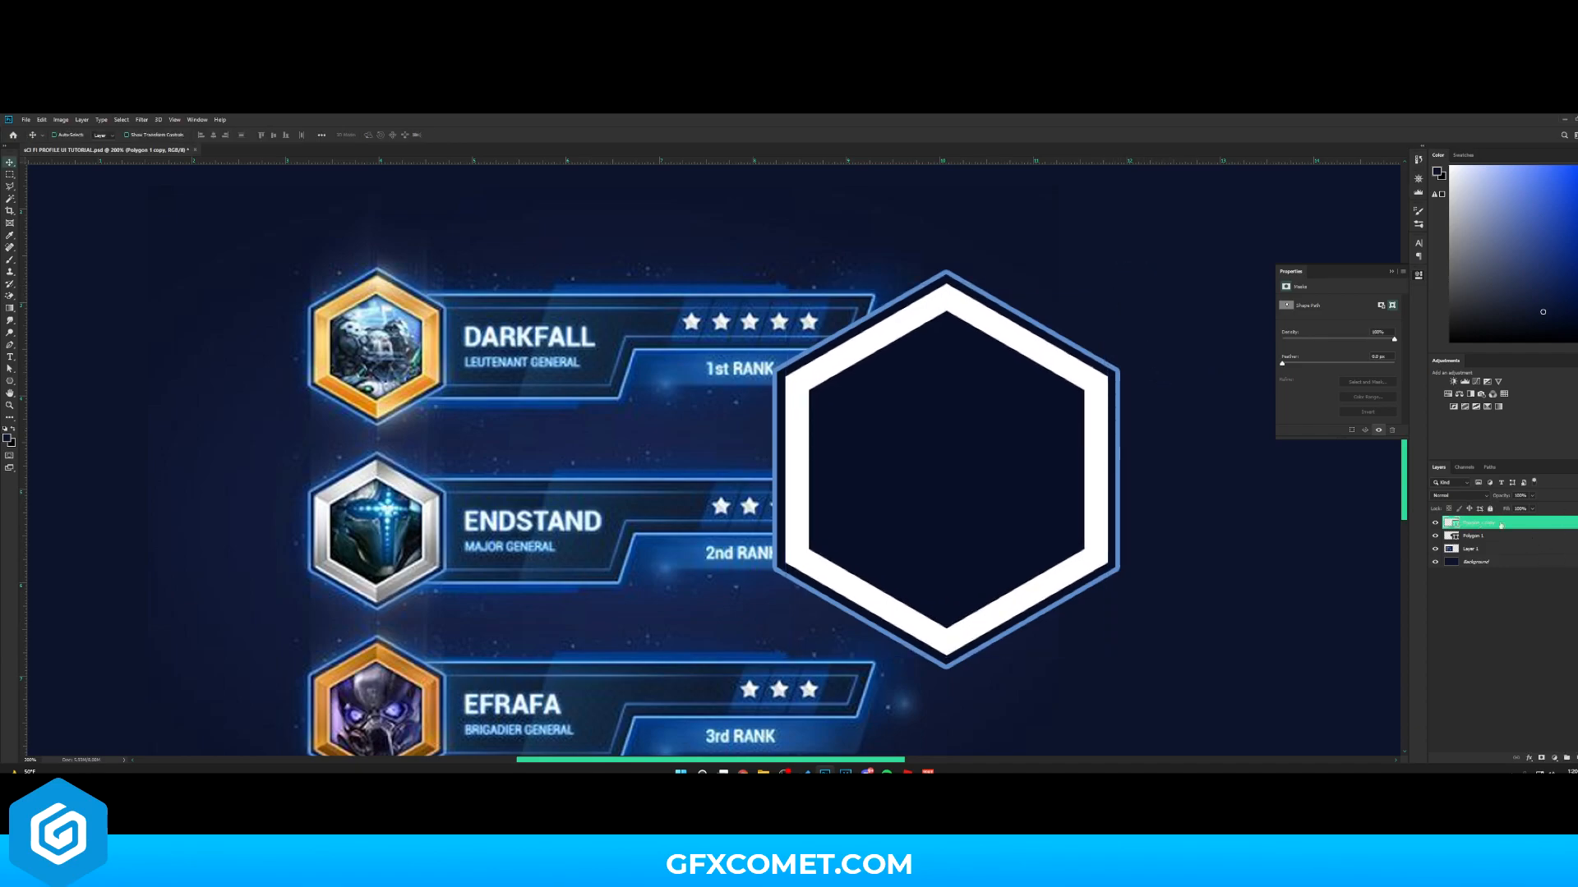
- Set the copy's shape color to the gold sampled from the top reference badge
double_click(1447, 523)
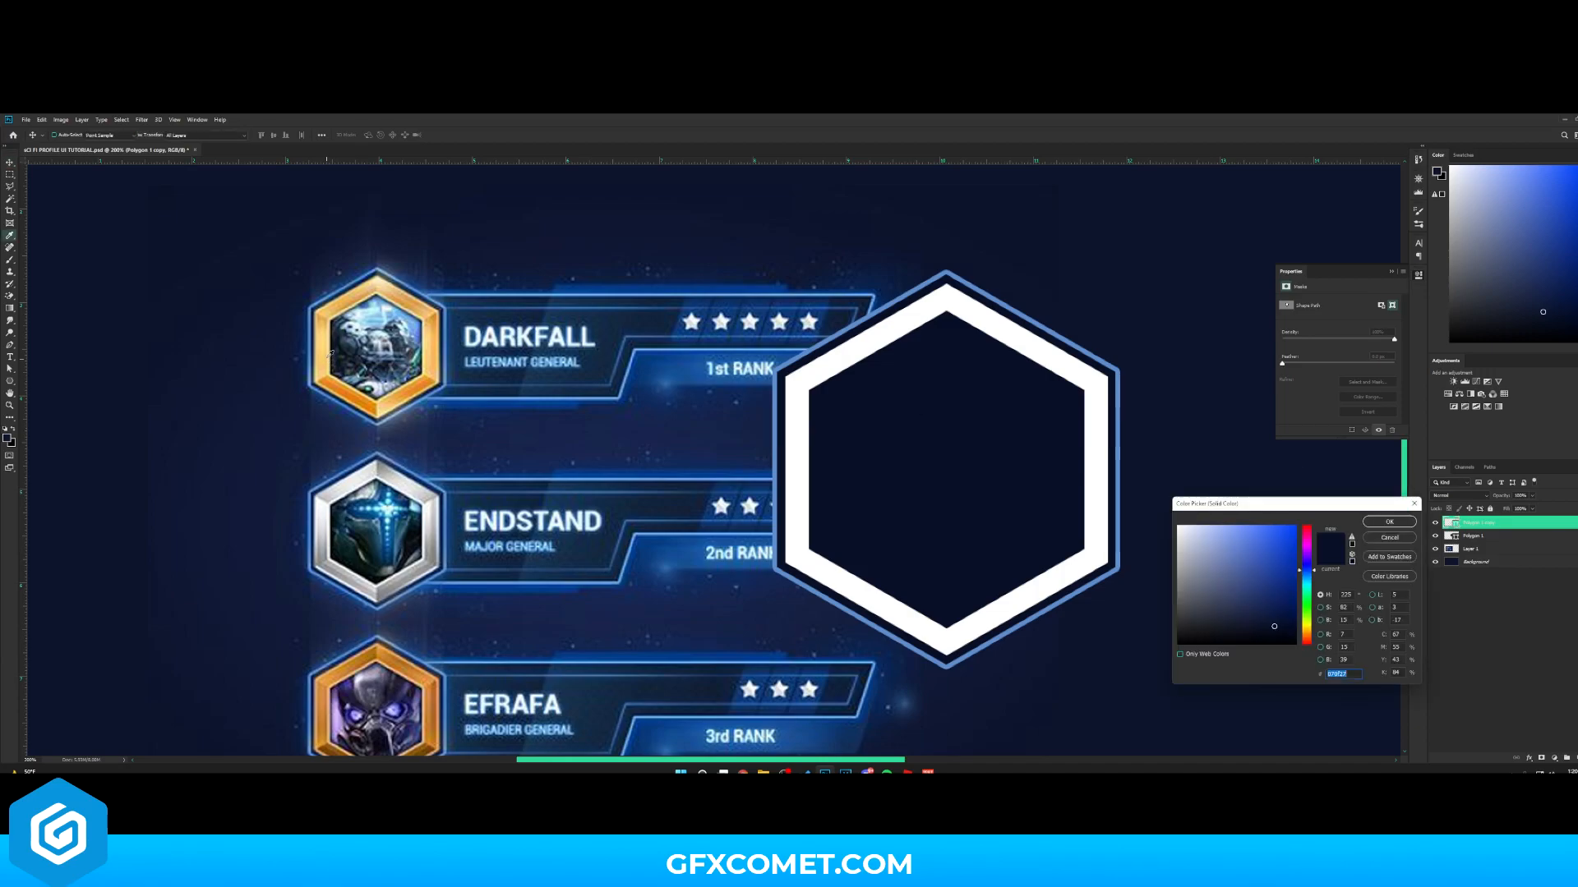
left_click(326, 325)
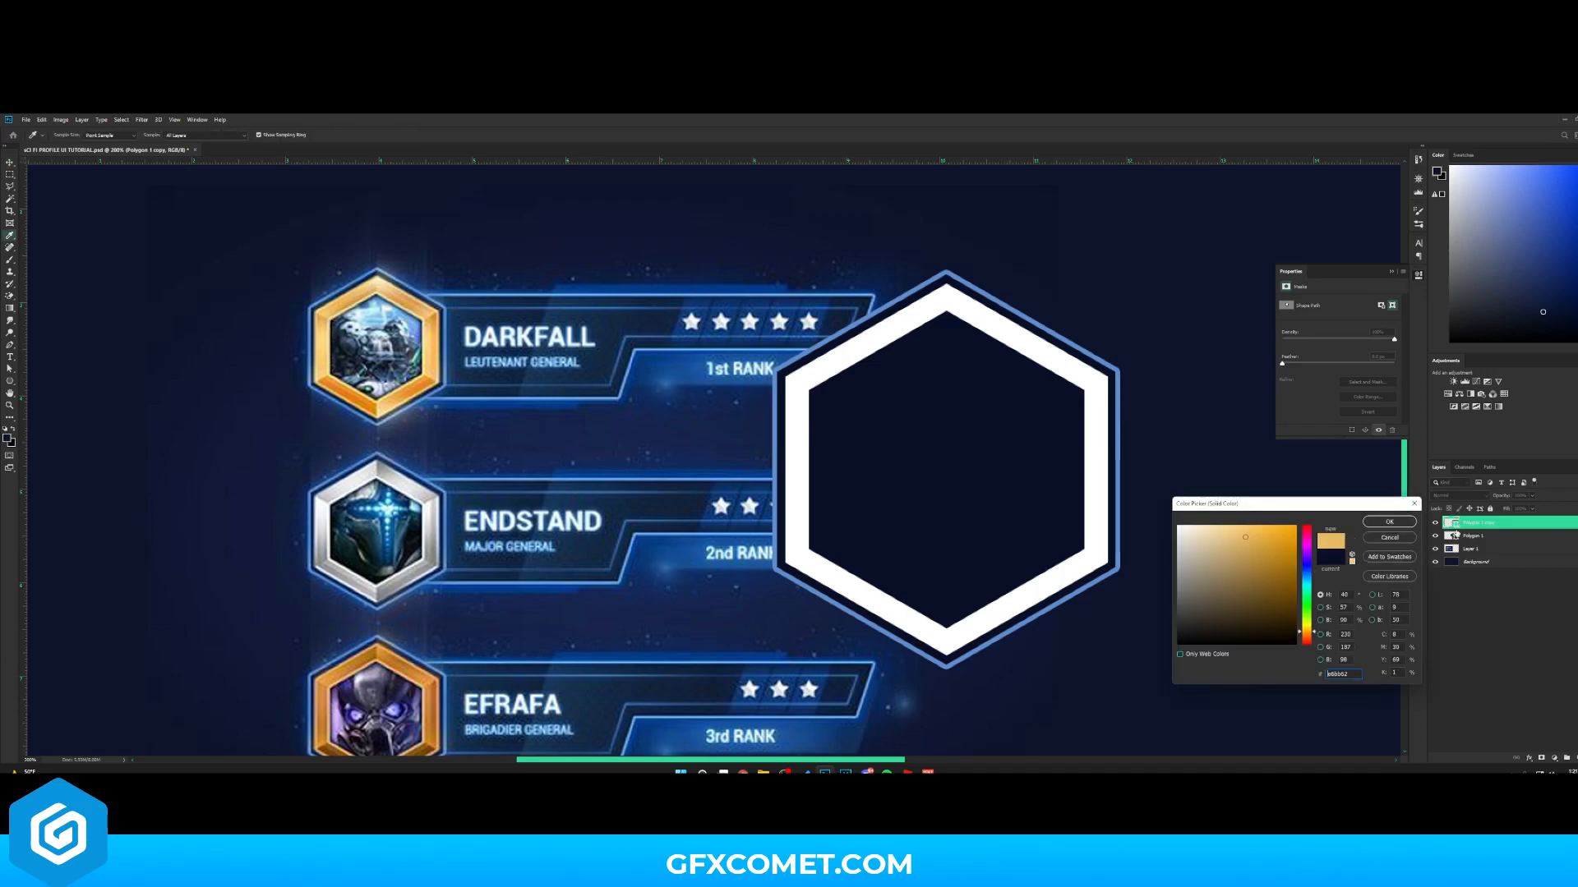
left_click(1388, 521)
- Open the copy's blending options and add a Color Overlay in the gold sampled from the top reference badge
right_click(1479, 523)
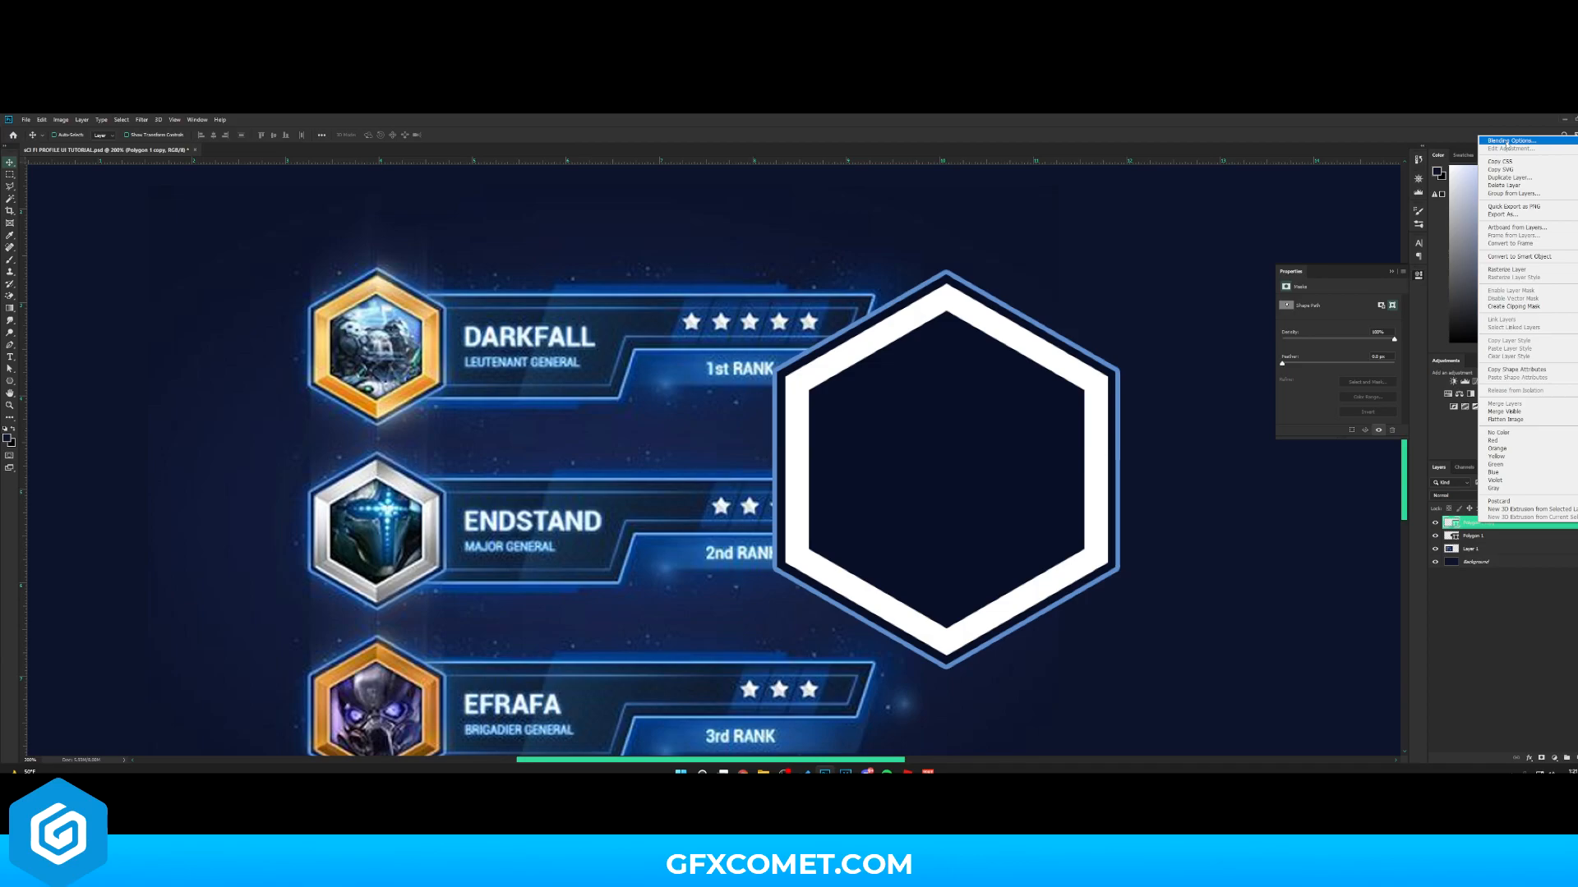
left_click(1506, 141)
left_click_drag(1312, 516, 1178, 395)
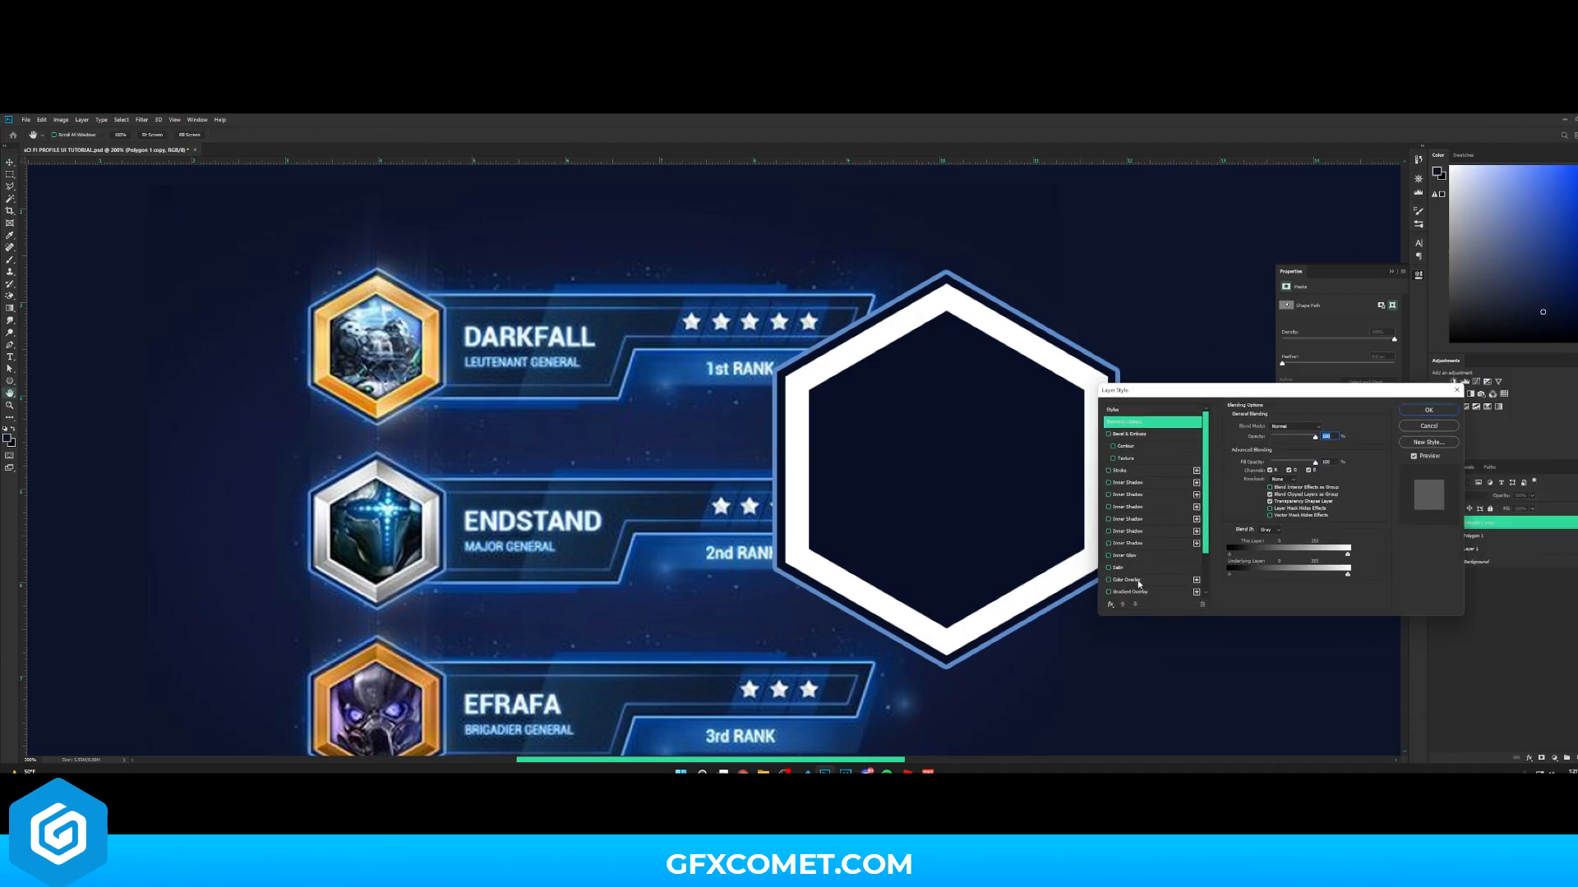
left_click(1133, 581)
left_click(1324, 428)
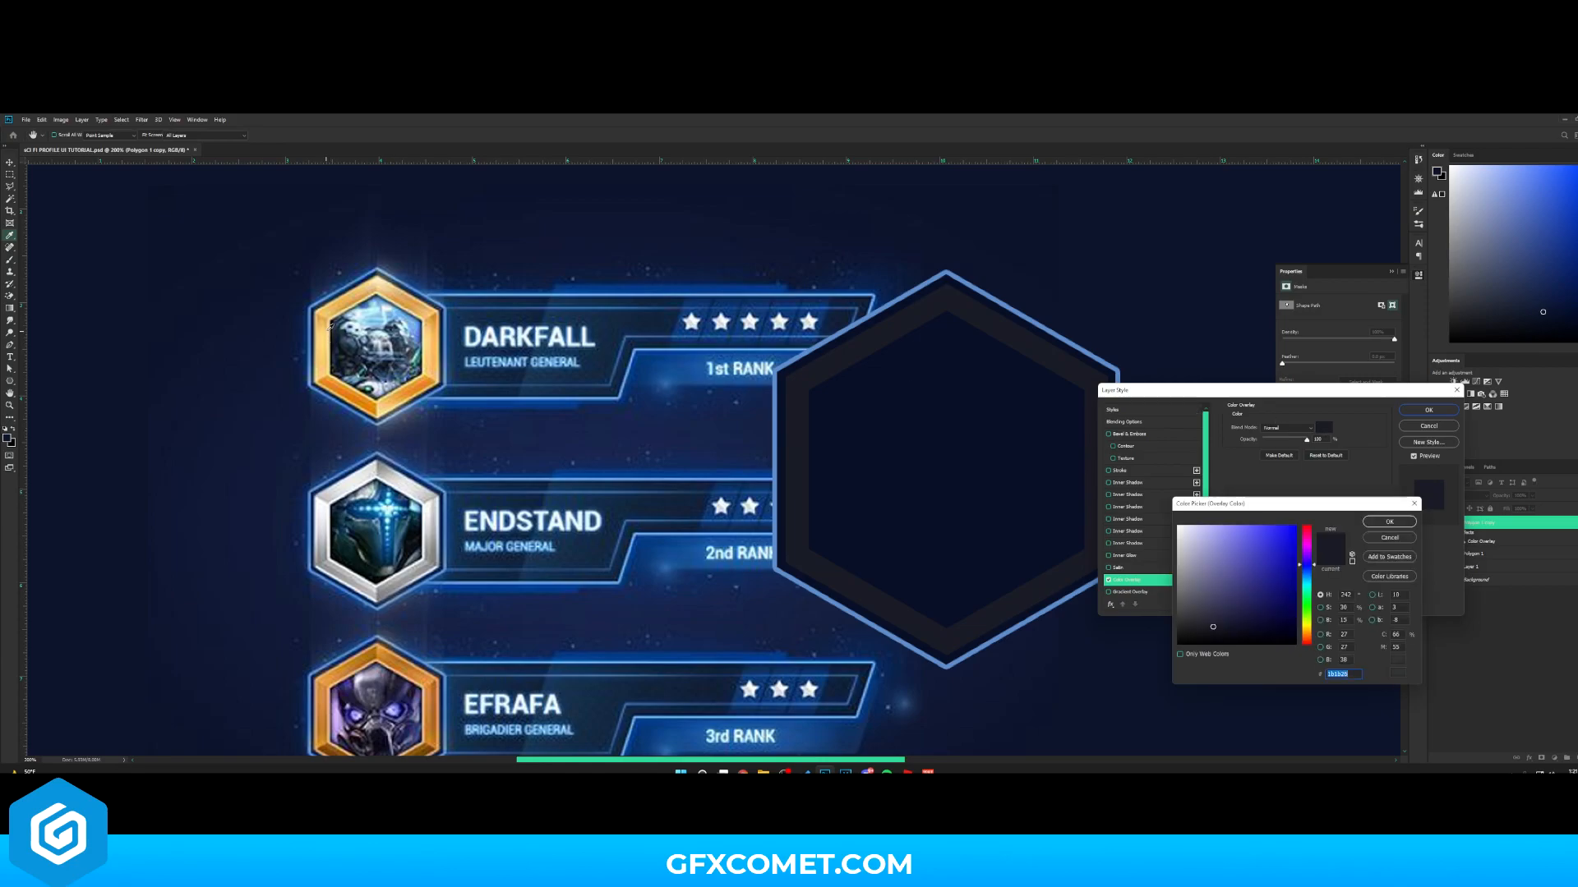
left_click(327, 319)
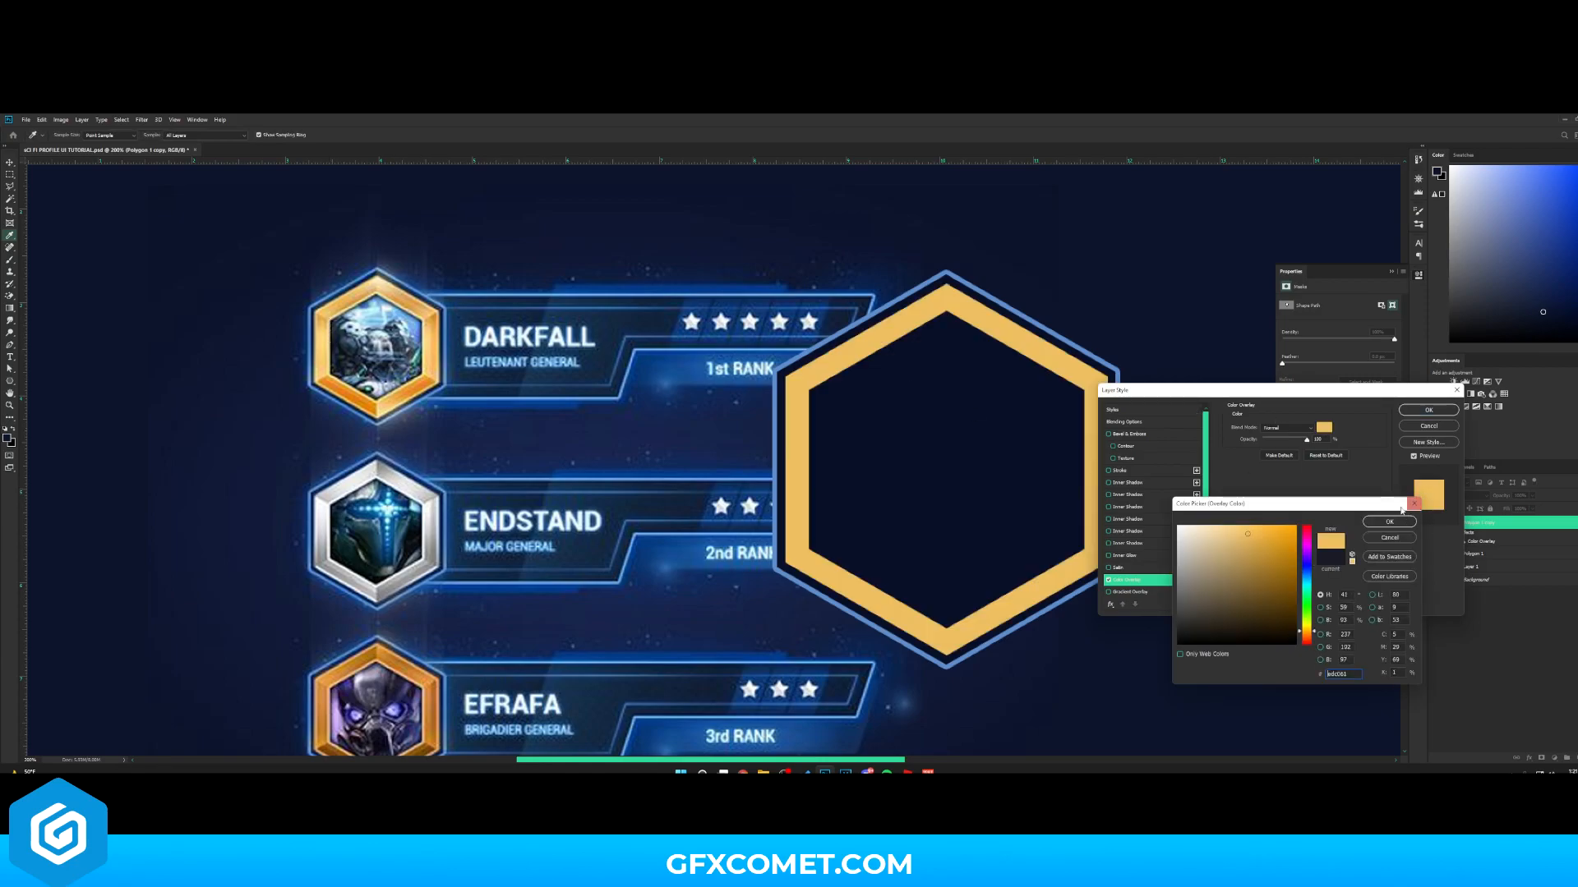
left_click(1390, 521)
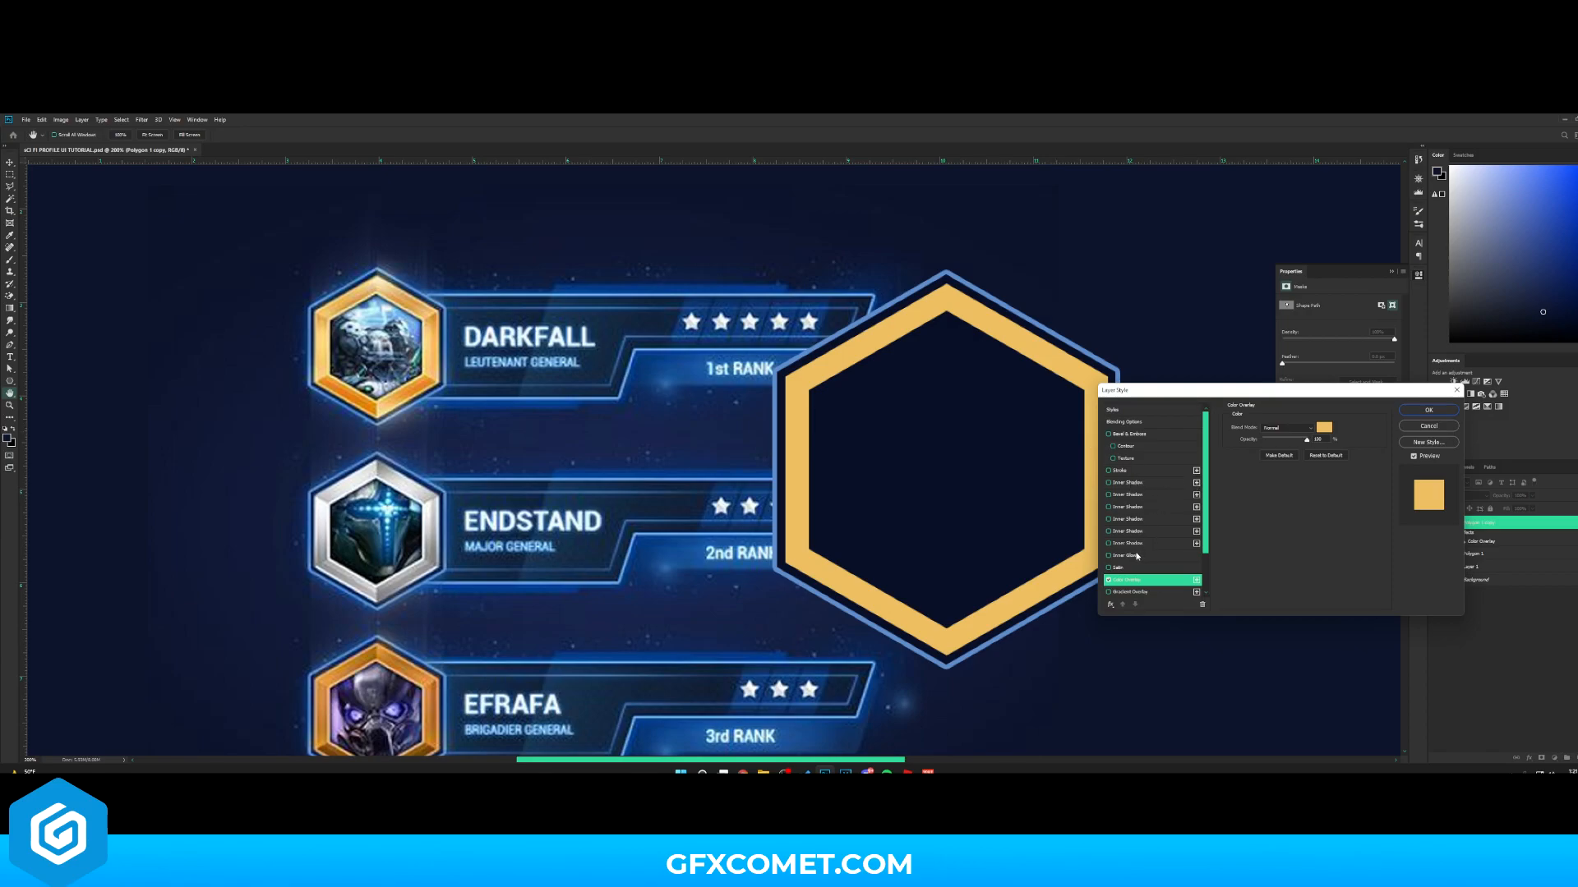
- Add an Inner Shadow to the copy and set its color to ffffff
left_click(1127, 482)
left_click_drag(1271, 469, 1263, 470)
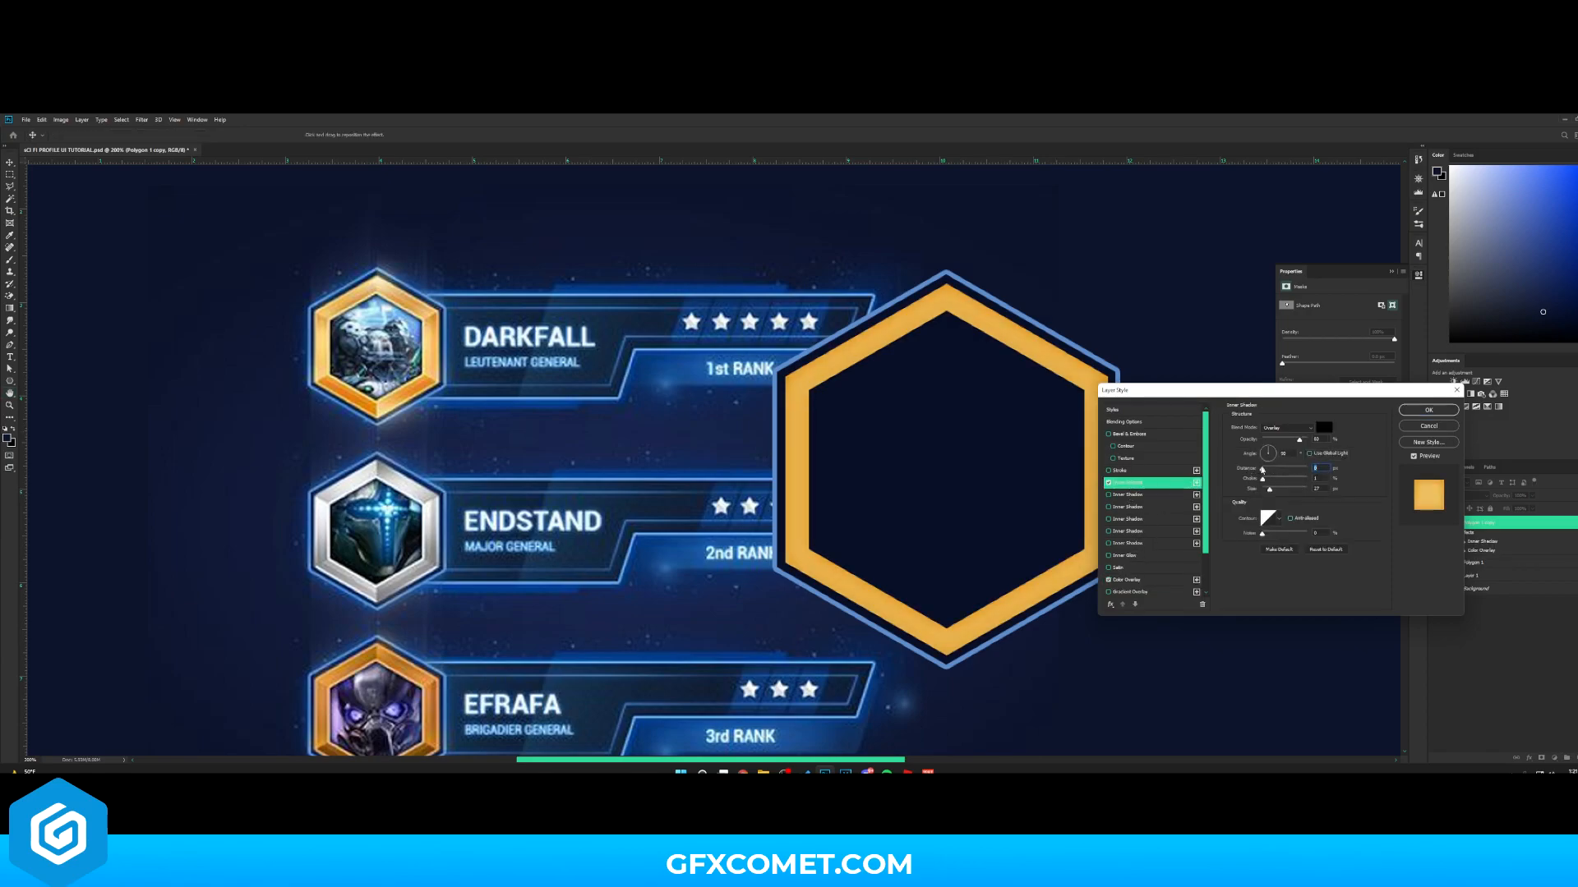
left_click(1323, 427)
type("ffffff")
left_click(1388, 521)
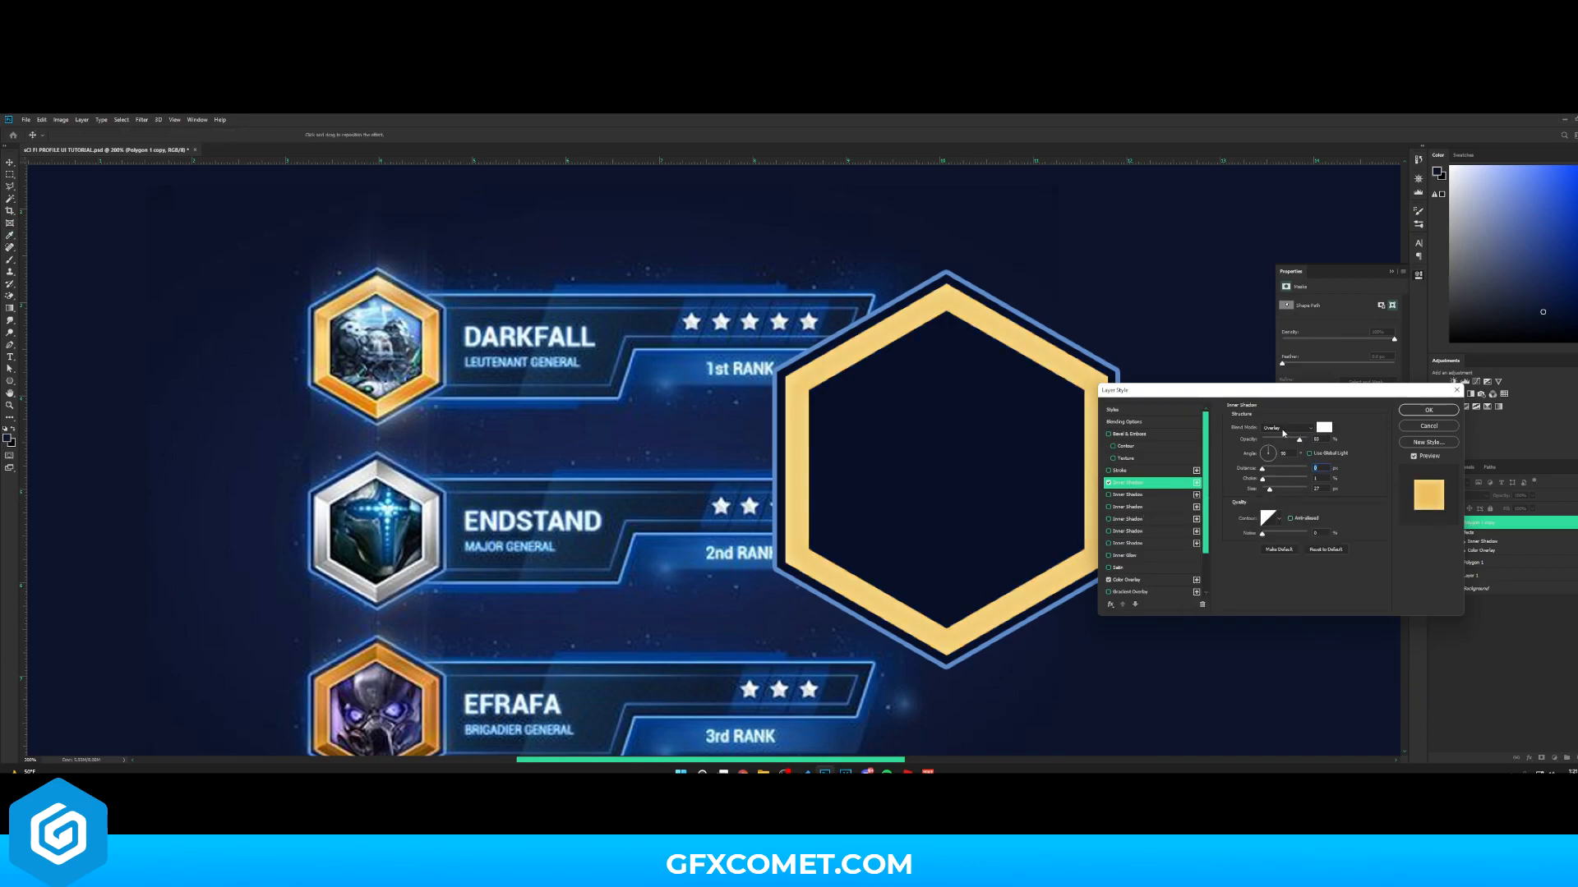
- Change the white inner shadow's blend mode and adjust its opacity, choke and size
left_click(1285, 429)
left_click(1283, 542)
left_click_drag(1300, 441, 1265, 493)
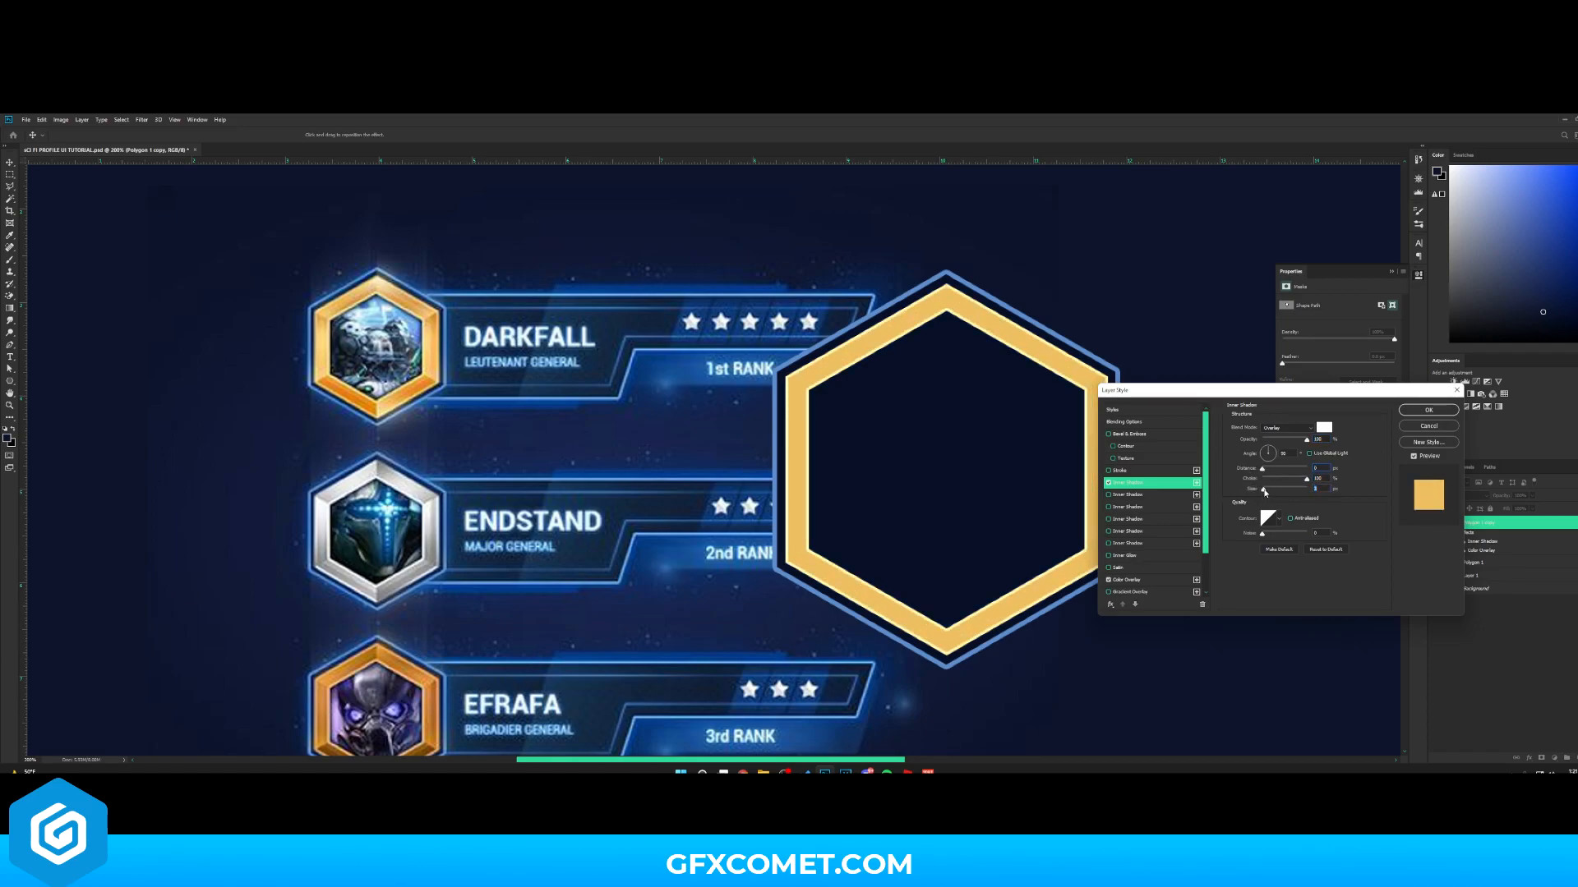
left_click_drag(1306, 440, 1285, 441)
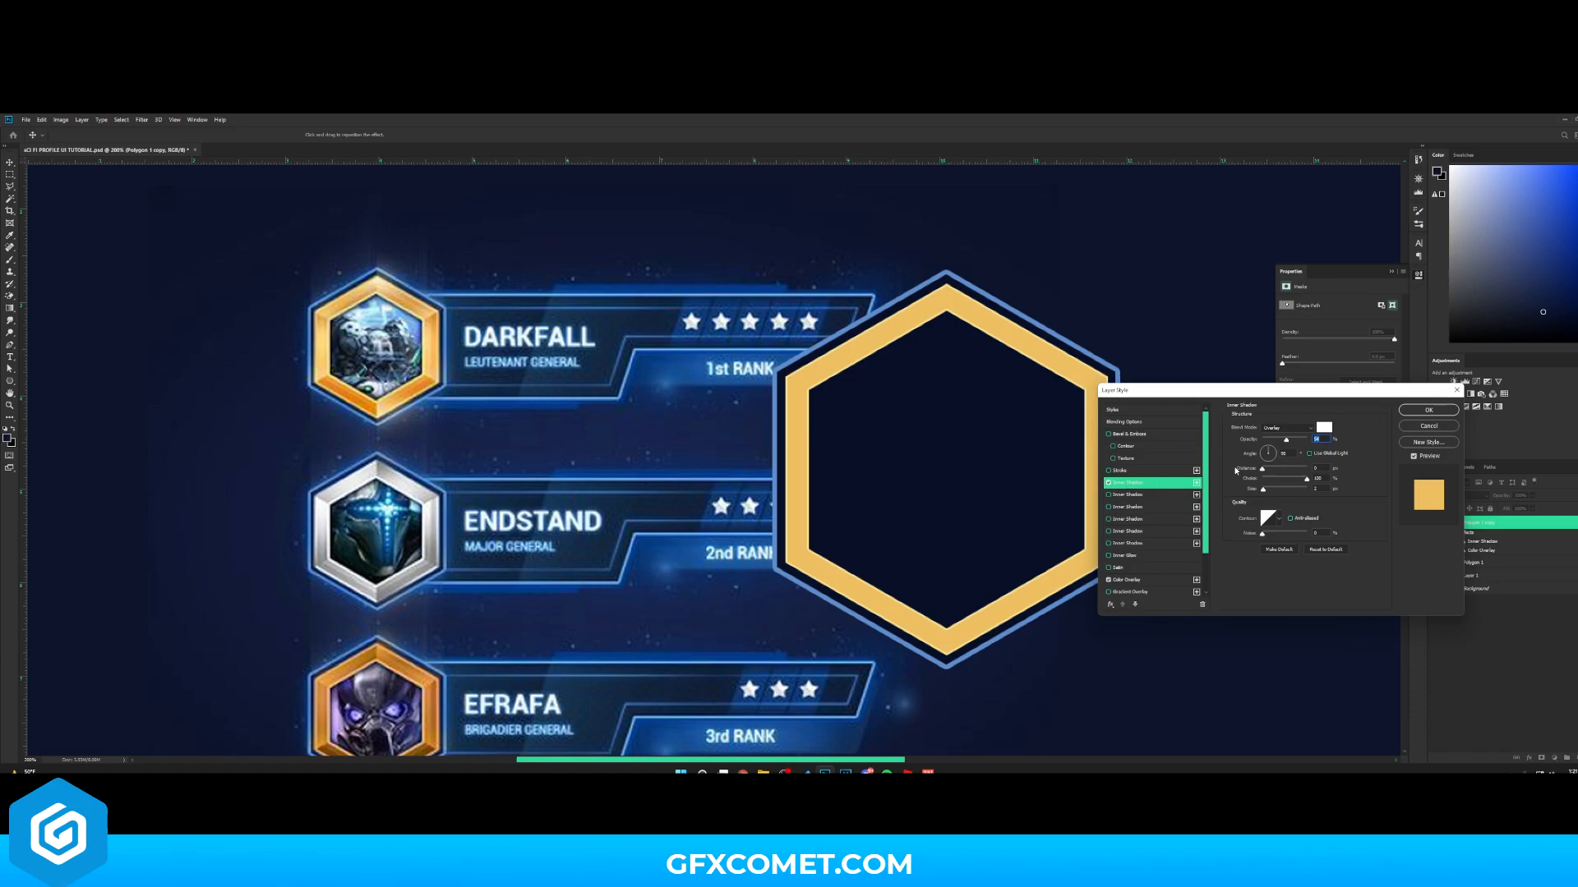
- Enable Bevel & Emboss on the copy
left_click(1155, 435)
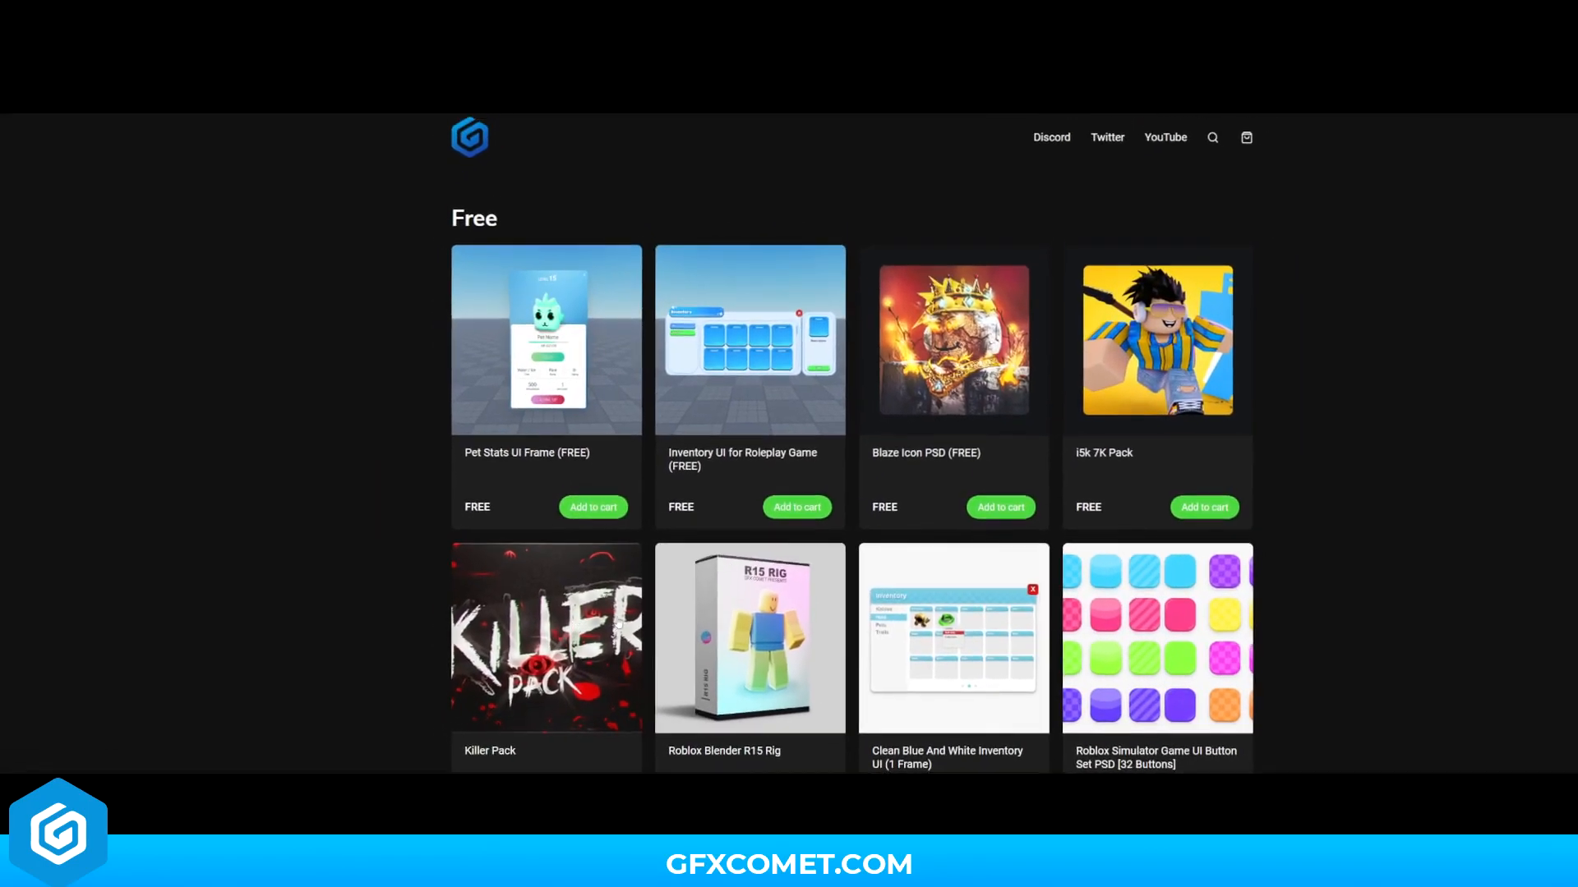
scroll(750, 593, "down", 3)
scroll(749, 592, "down", 5)
scroll(724, 563, "down", 7)
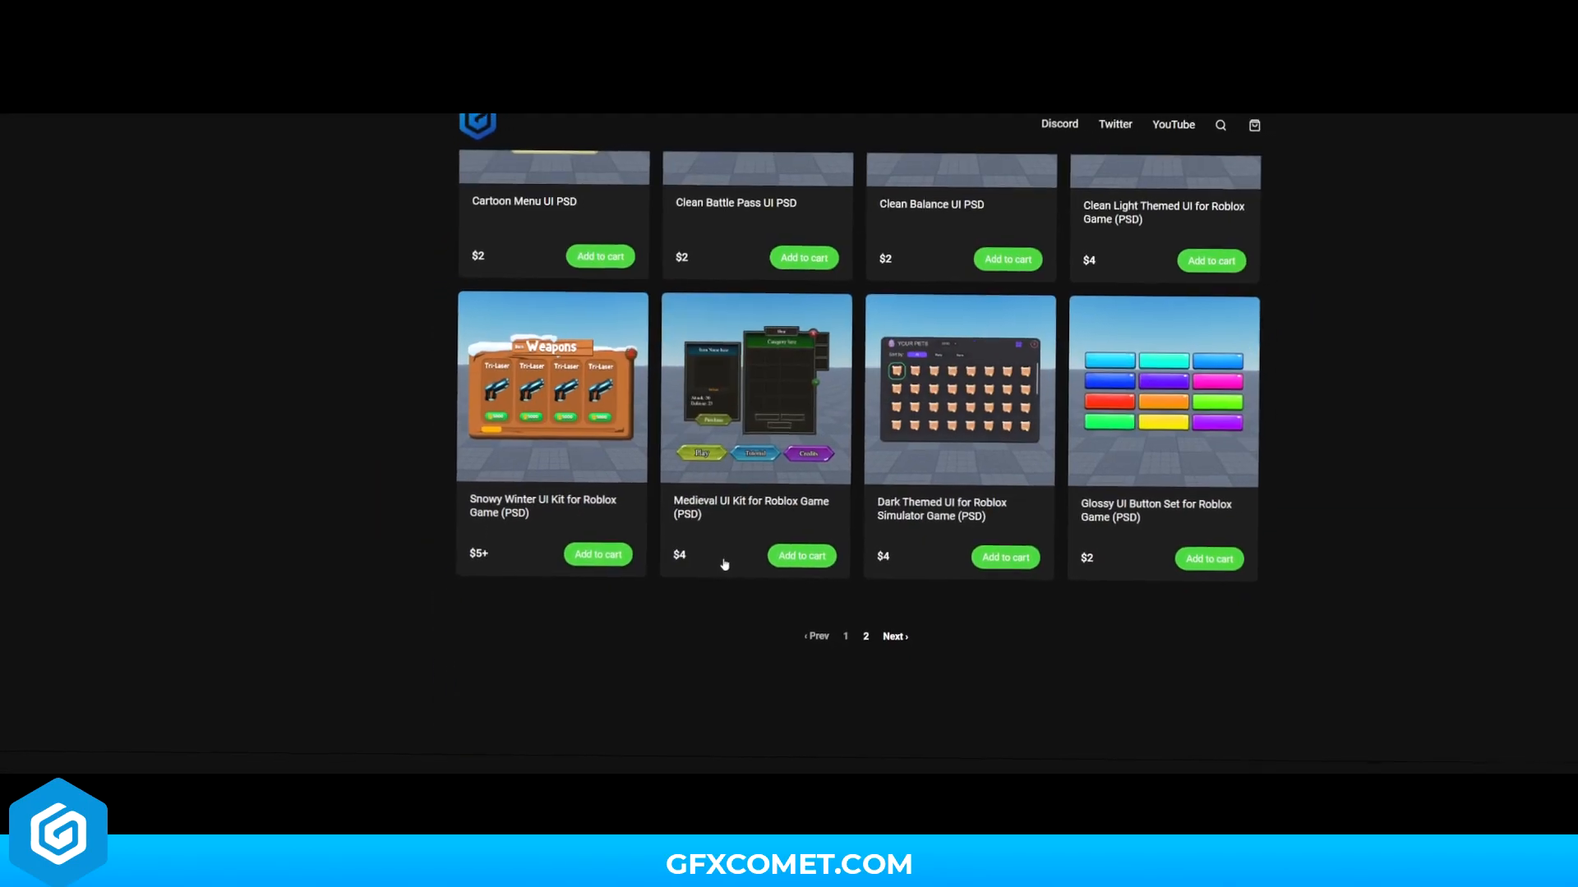
scroll(733, 569, "down", 6)
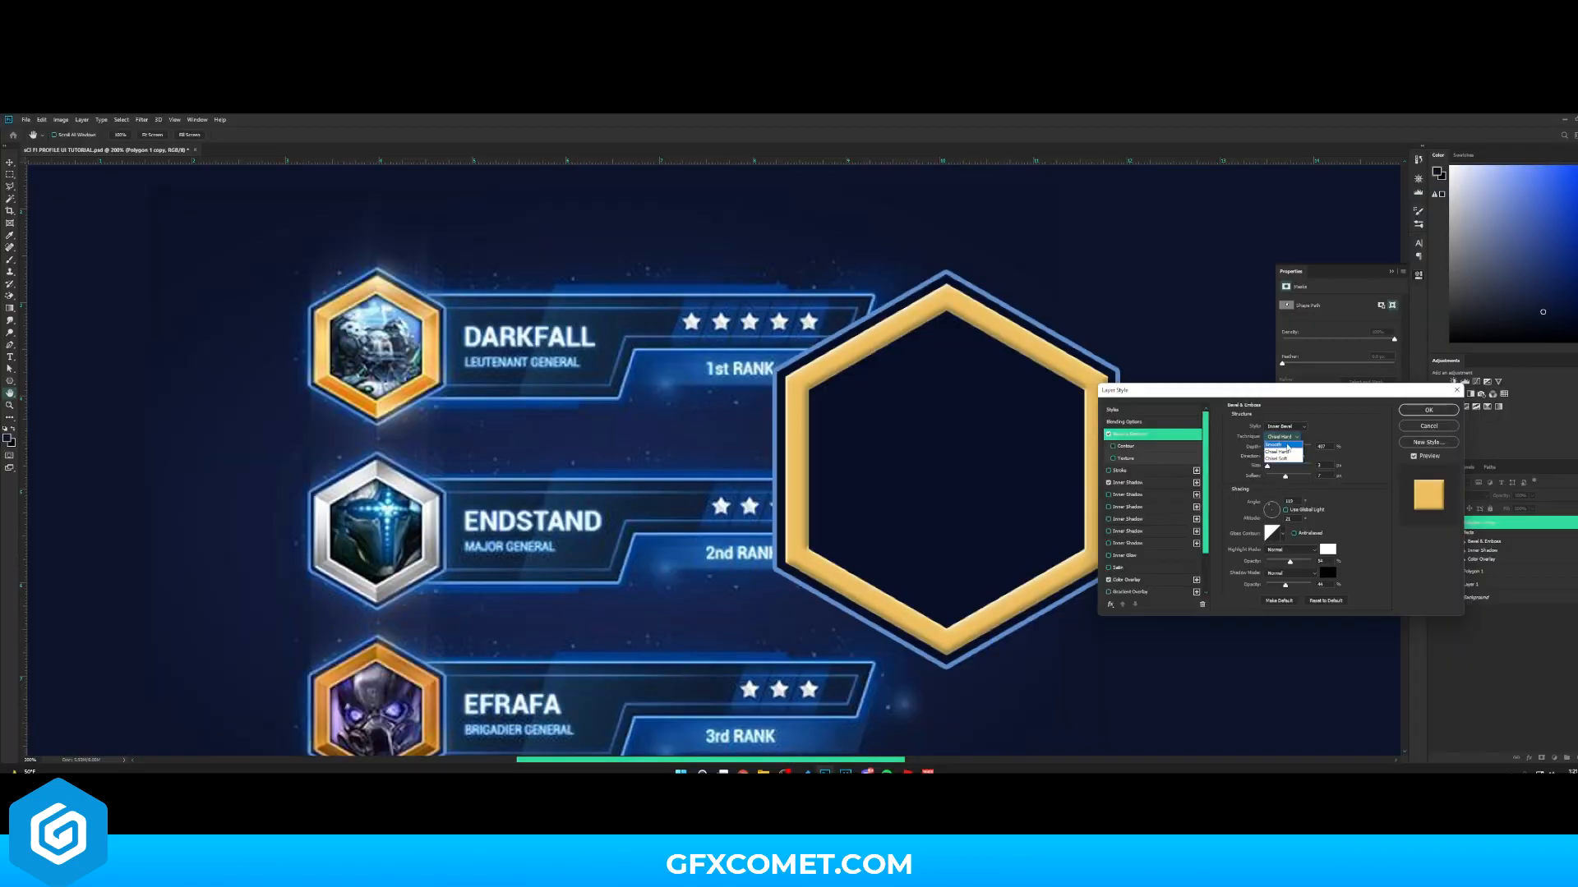
- Set the bevel technique to Smooth and adjust its size
left_click(1286, 453)
left_click(1286, 437)
left_click(1282, 444)
mouse_move(1283, 447)
left_mouse_down()
mouse_move(1300, 447)
mouse_move(1269, 466)
left_mouse_up()
- Set the bevel's highlight and shadow modes to Overlay and adjust the bevel sliders
left_click(1287, 573)
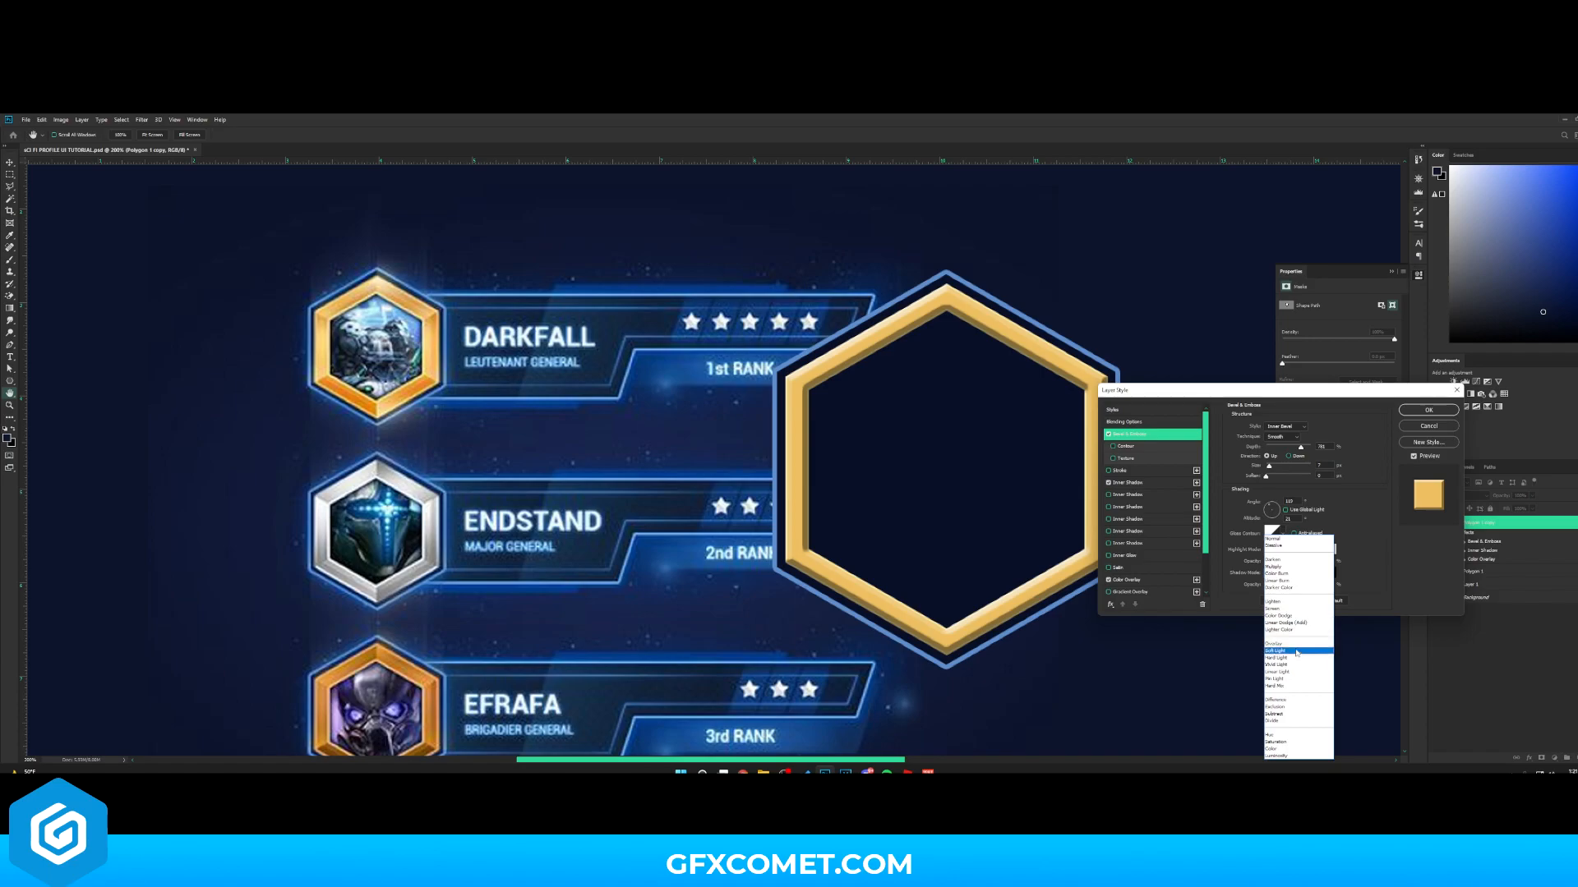
left_click(1296, 645)
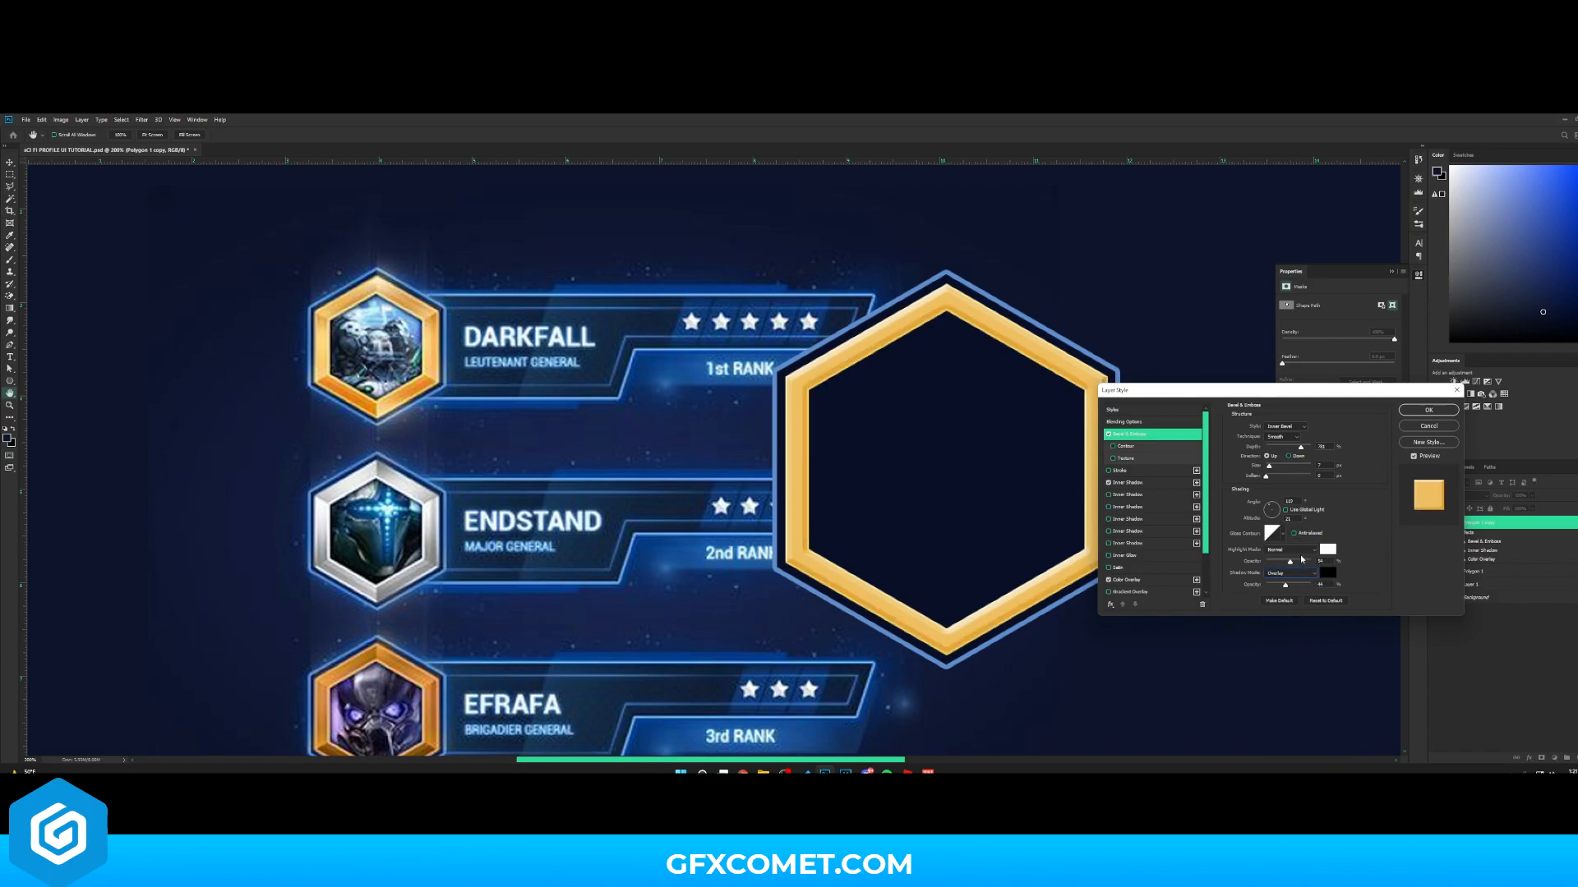
left_click(1298, 551)
left_click(1290, 641)
left_click_drag(1276, 468, 1271, 509)
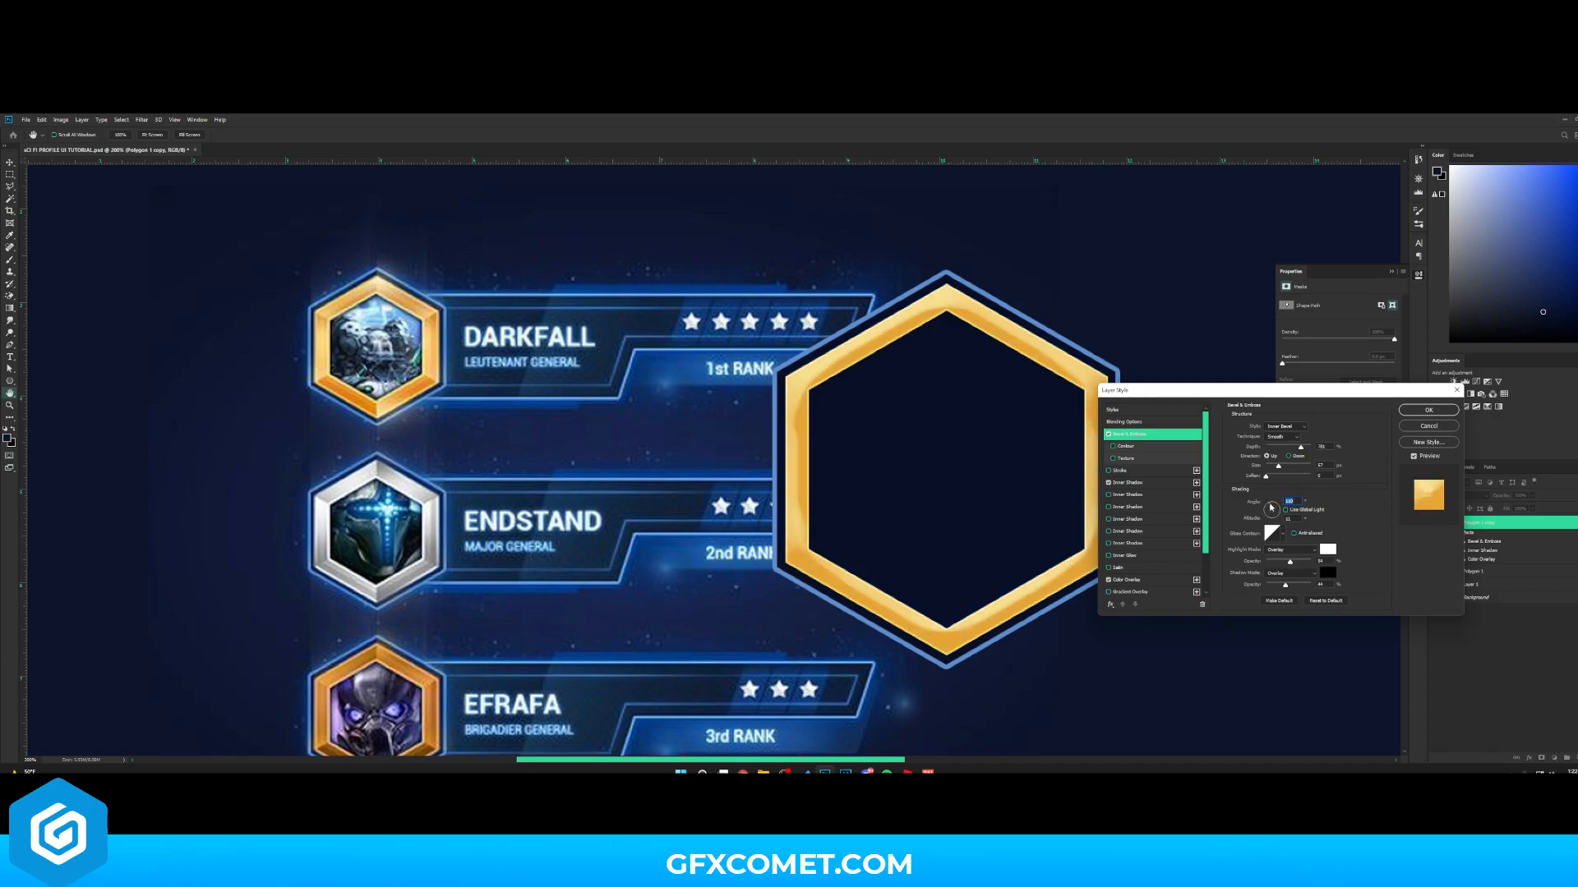
- Add a second Inner Shadow to the copy and set its color to black
left_click_drag(1230, 391, 1319, 360)
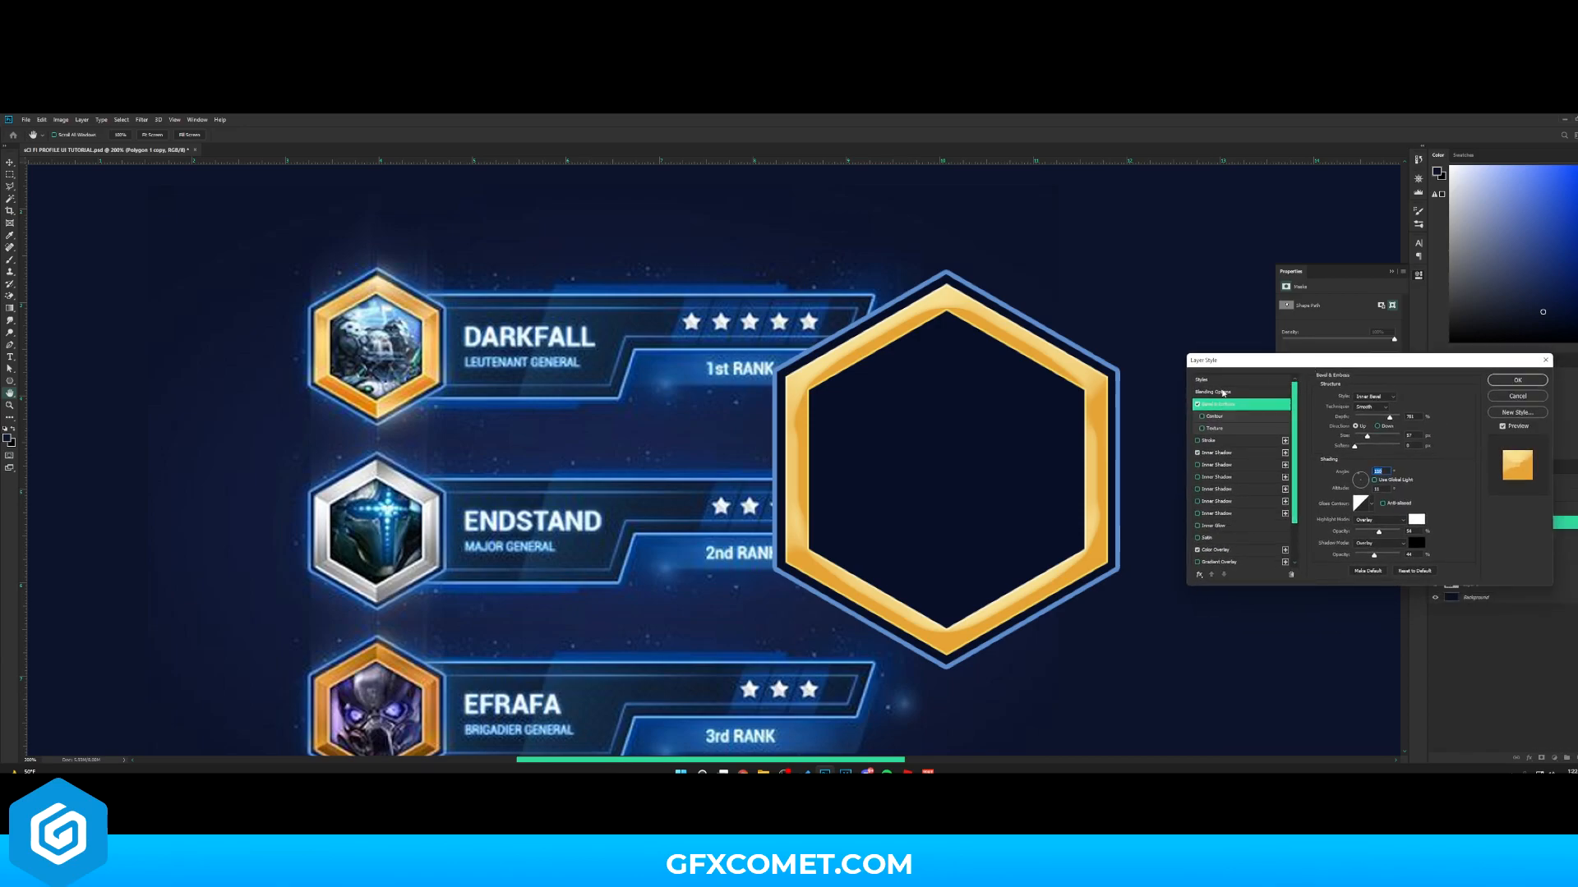
left_click(1218, 465)
left_click_drag(1355, 440, 1355, 461)
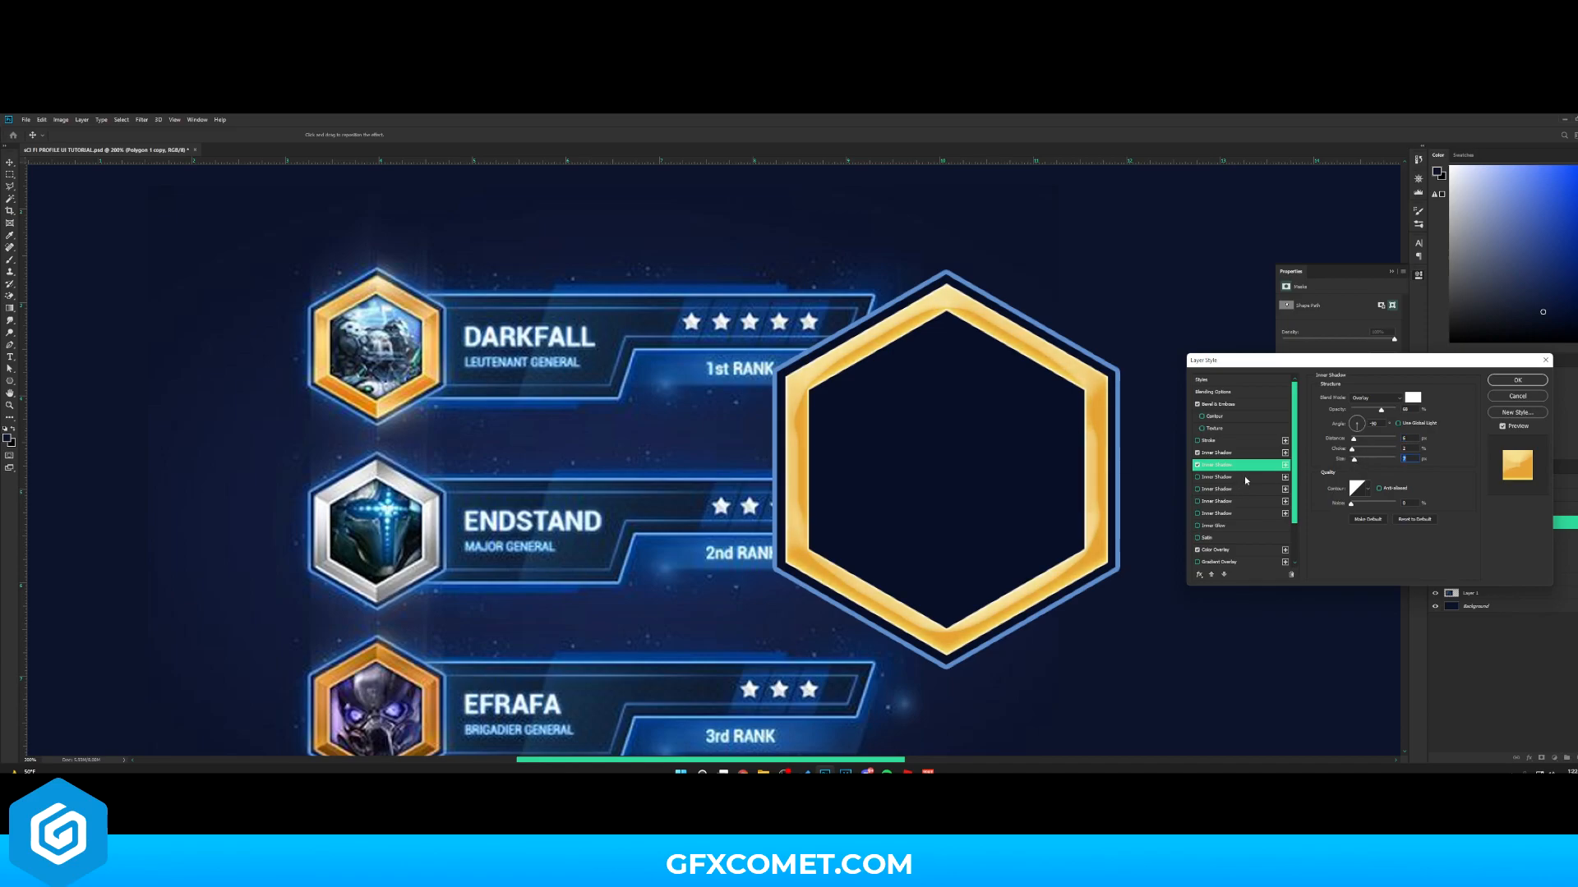
left_click(1244, 477)
left_click(1412, 397)
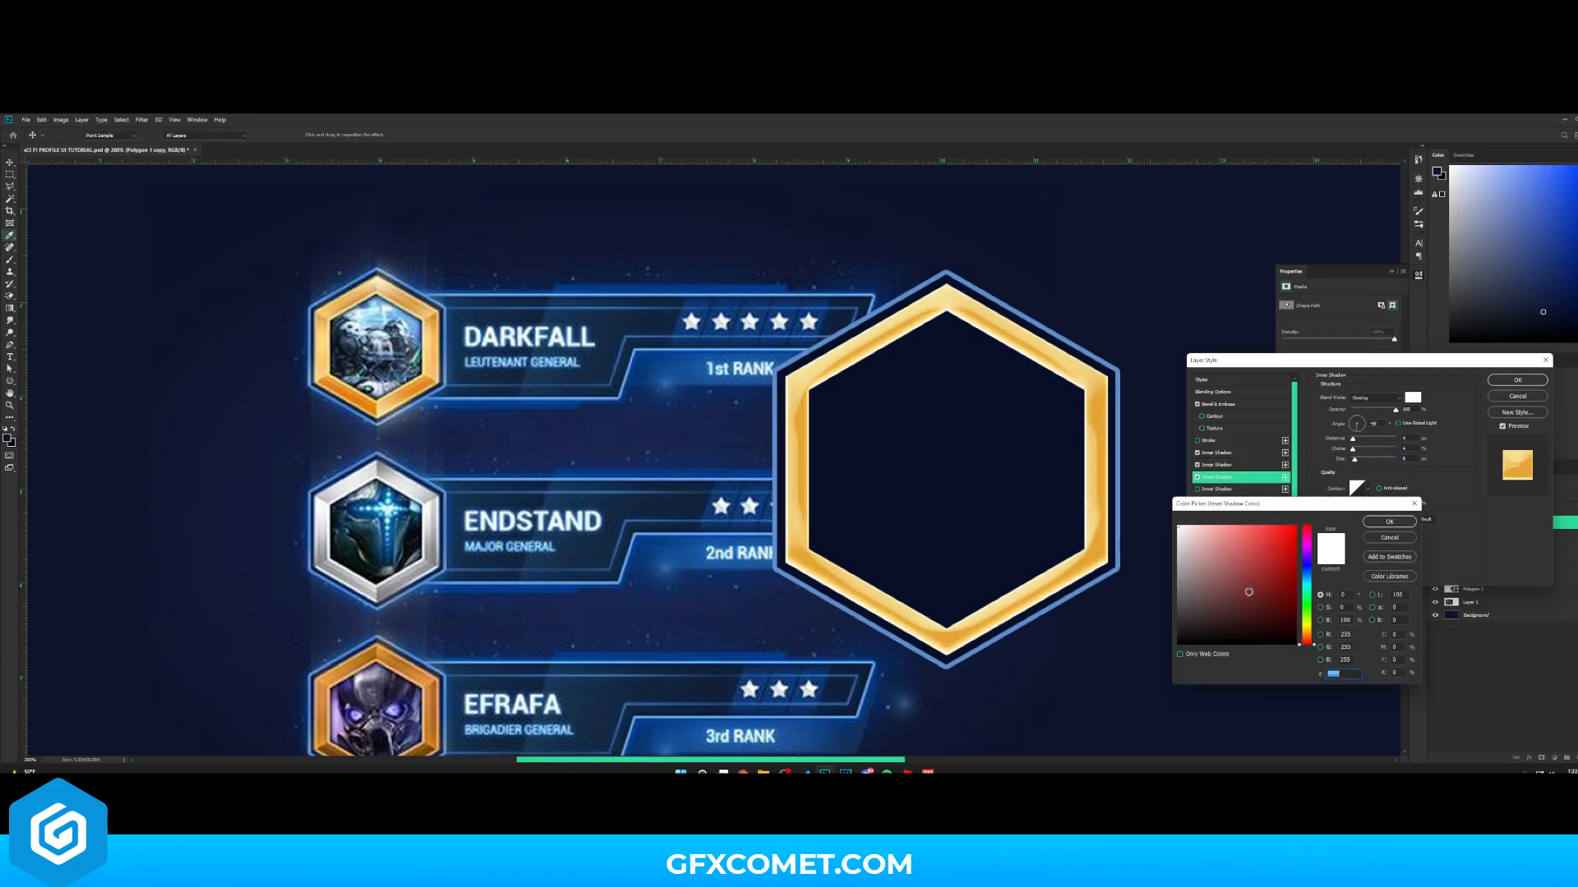
left_click_drag(1255, 616, 1256, 646)
key("Return")
- Adjust the black inner shadow's angle and distance, and enable Contour on the bevel
left_click(1354, 418)
mouse_move(1353, 440)
left_mouse_down()
mouse_move(1368, 443)
mouse_move(1380, 410)
mouse_move(1366, 411)
left_mouse_up()
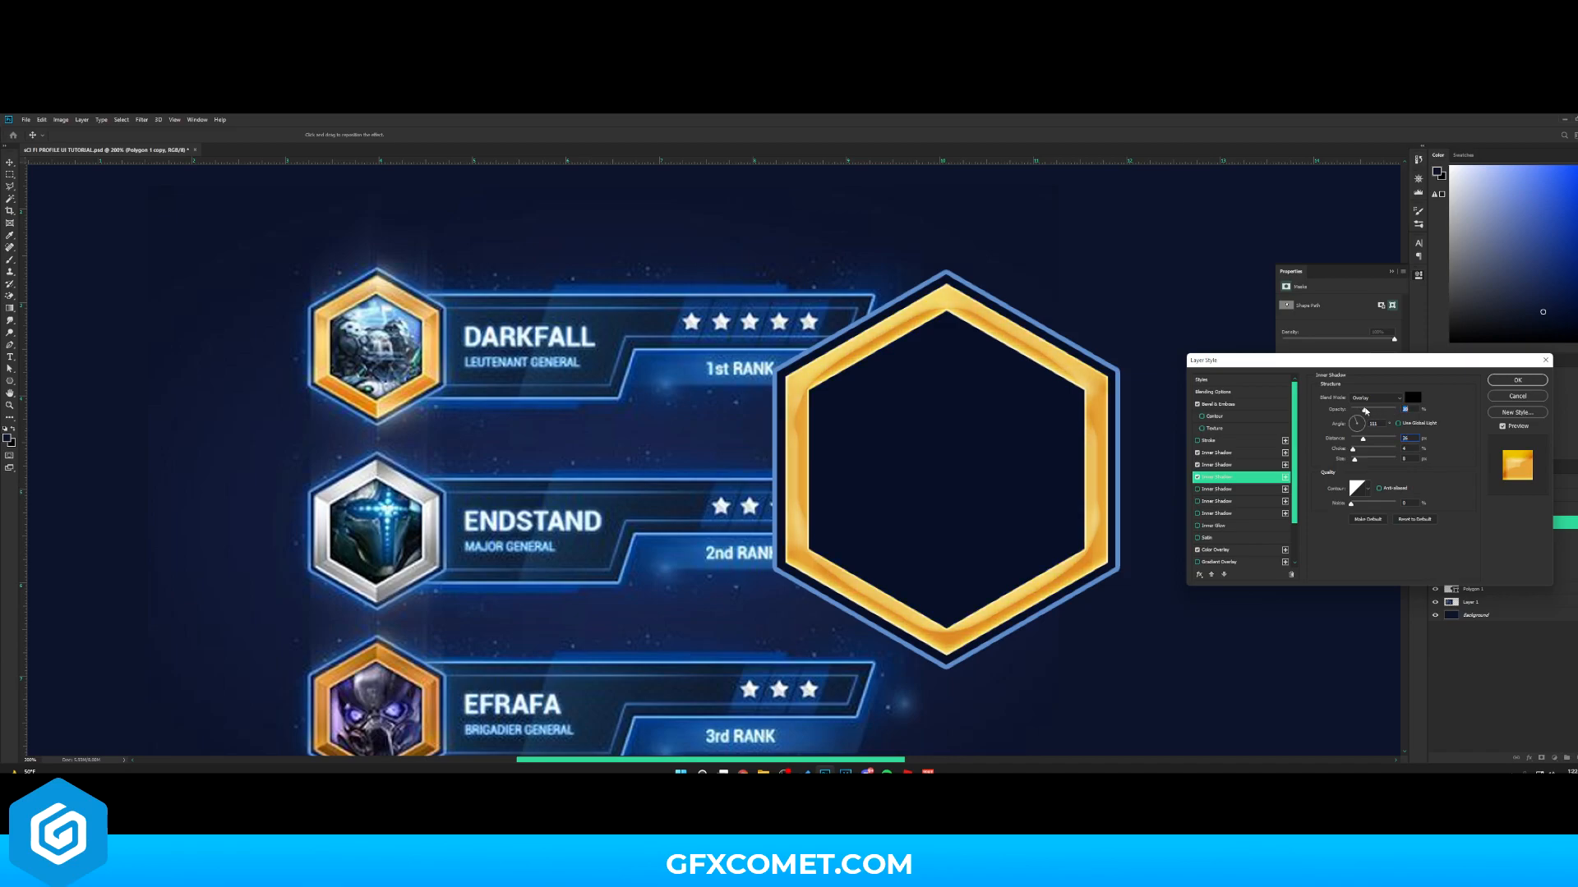
left_click_drag(1367, 411, 1369, 410)
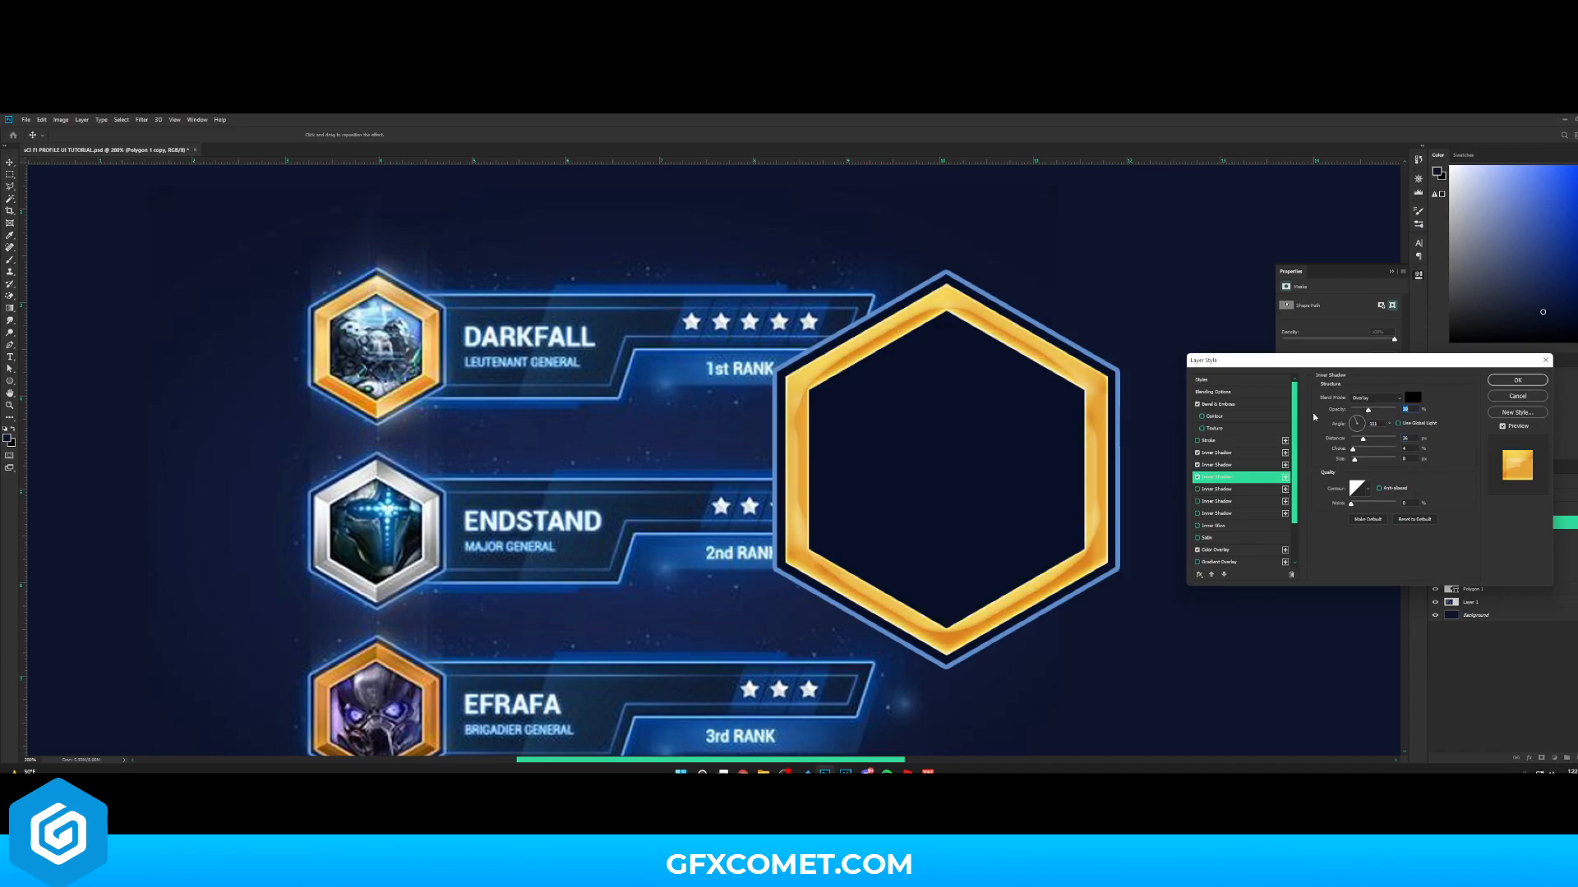
left_click(1224, 419)
left_click(1201, 417)
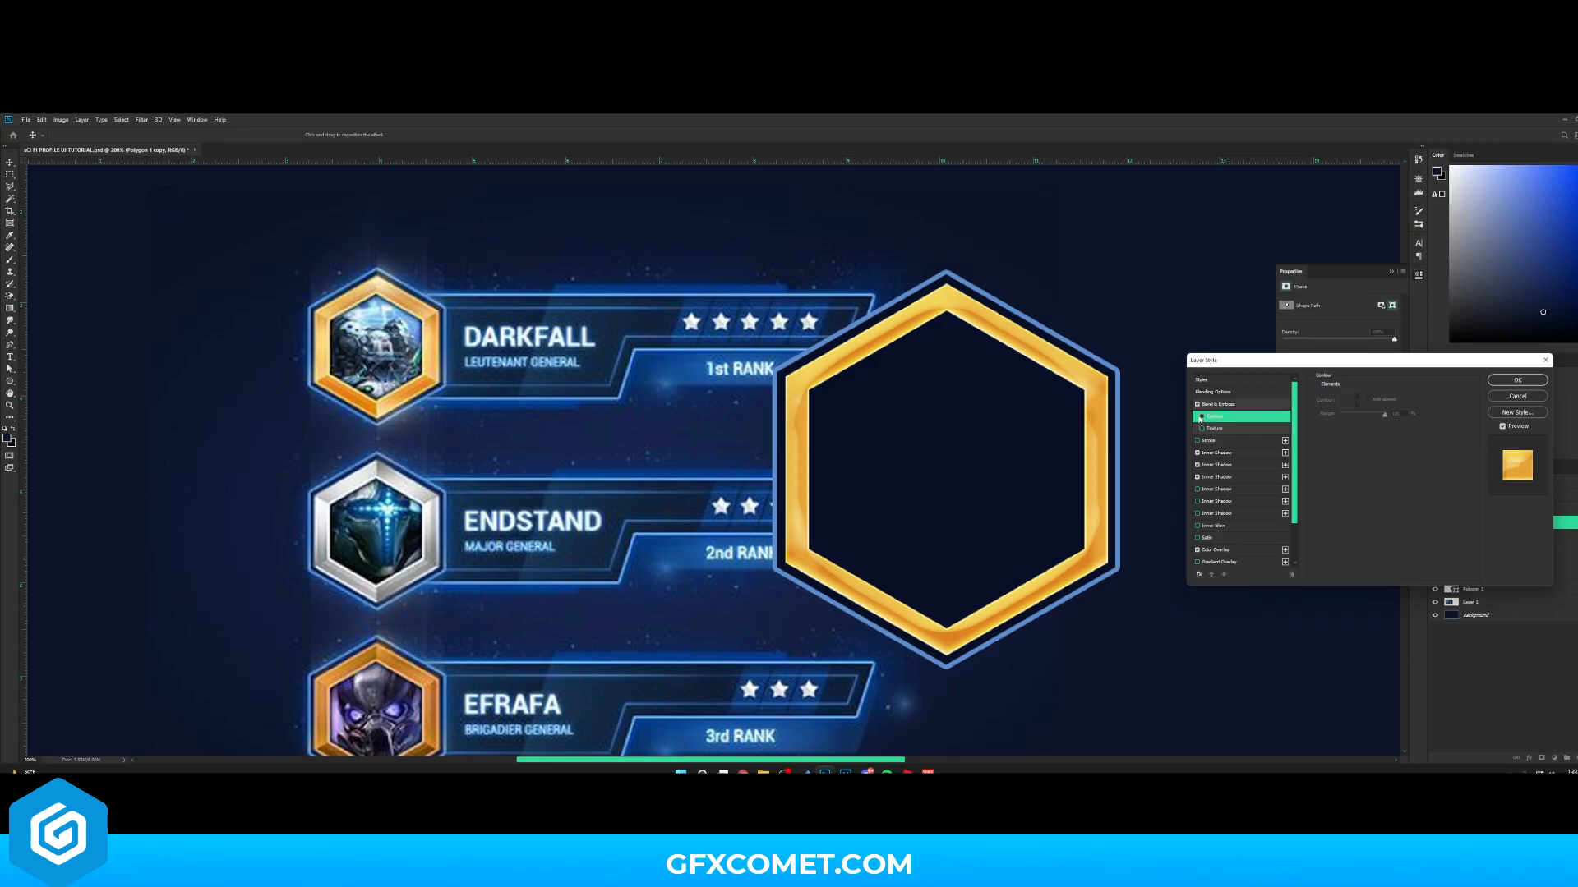
- Add a Drop Shadow with adjusted opacity and size, and apply the layer style
scroll(1240, 510, "down", 3)
left_click(1232, 550)
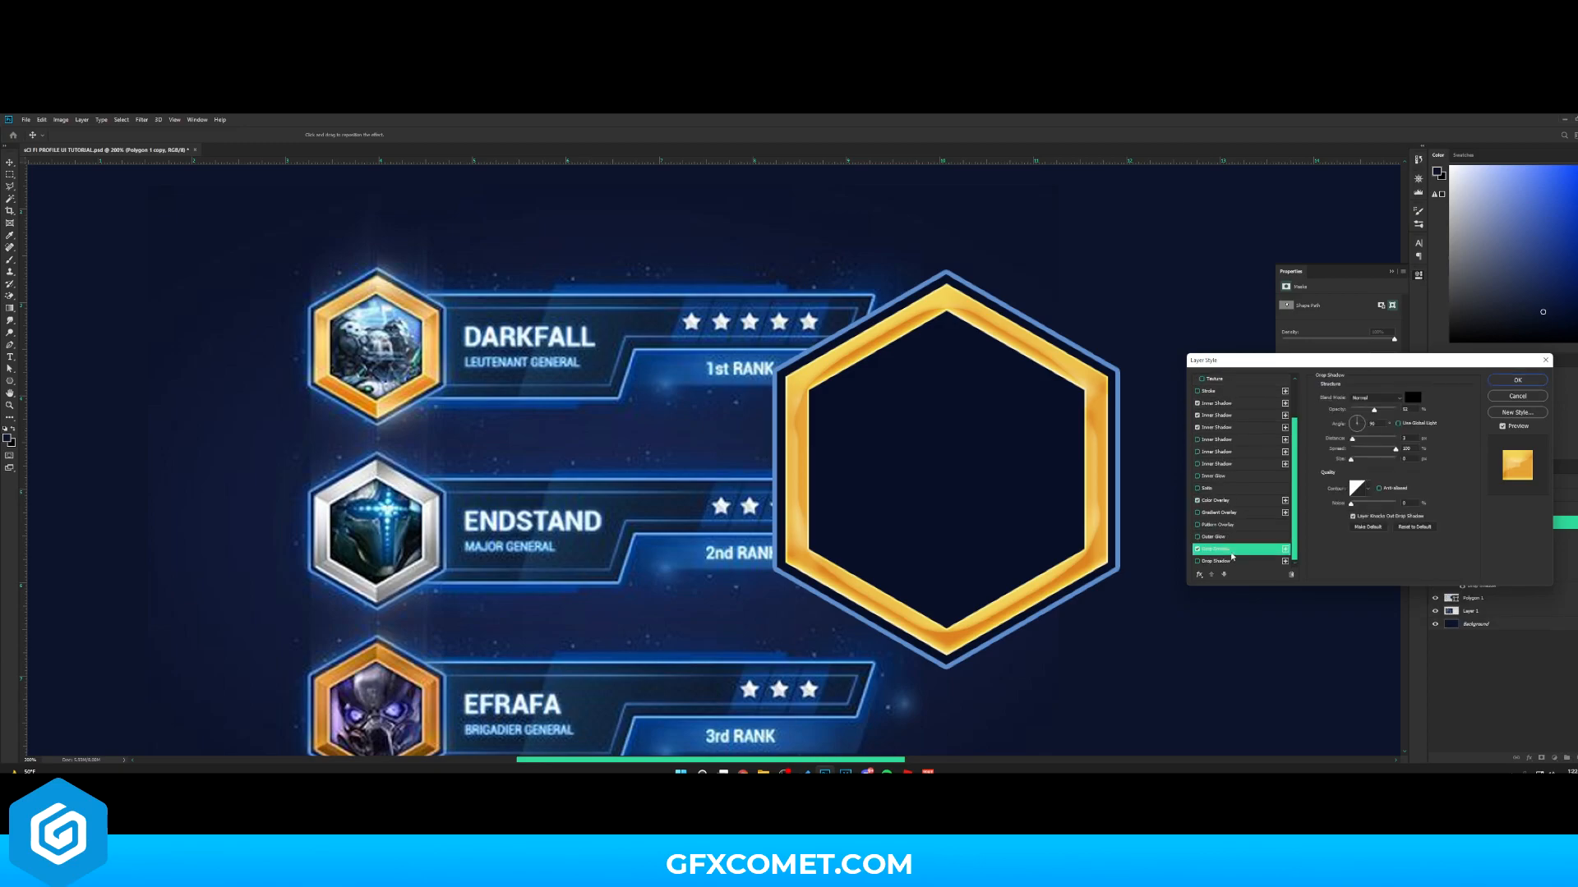
left_click_drag(1391, 412, 1401, 410)
mouse_move(1350, 460)
left_mouse_down()
mouse_move(1395, 450)
mouse_move(1355, 460)
left_mouse_up()
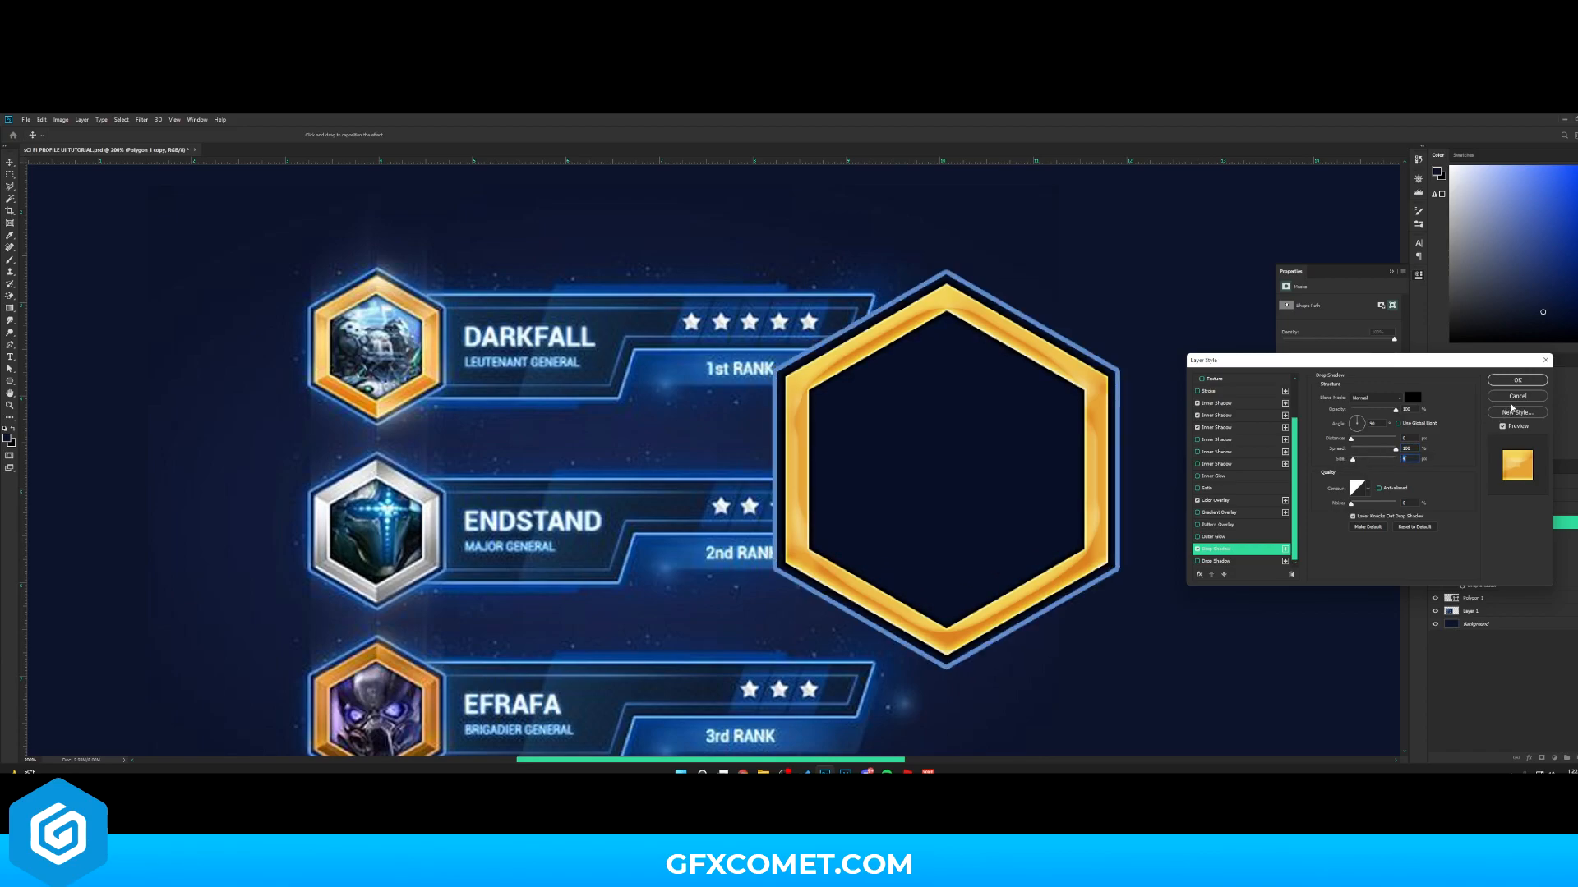
left_click(1519, 381)
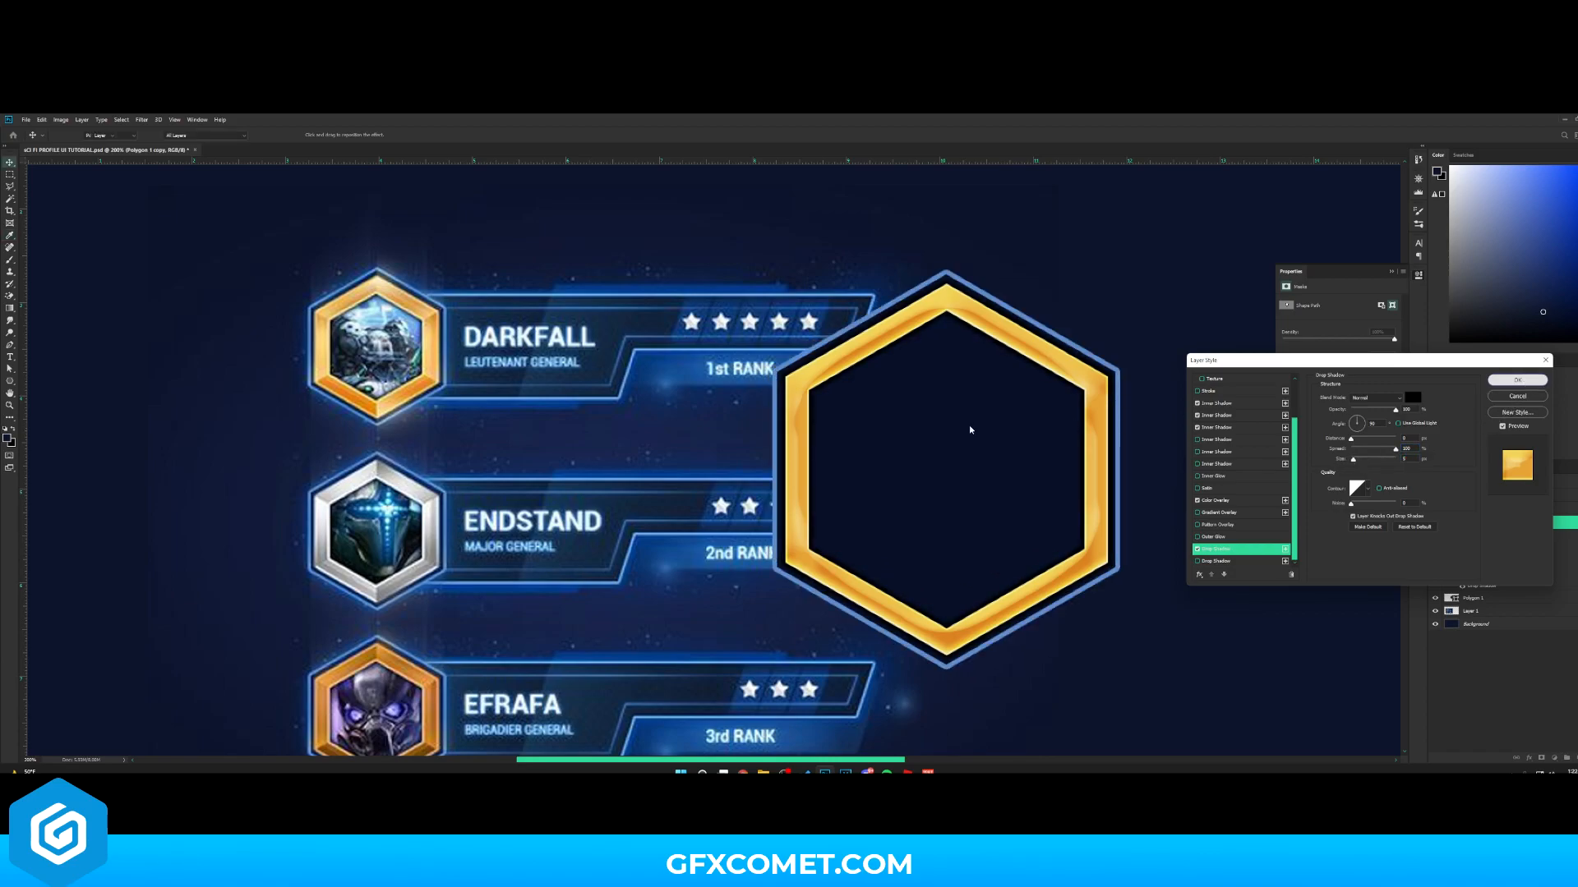
- Move both hexagon layers to the right of the reference badges
key("ctrl+minus")
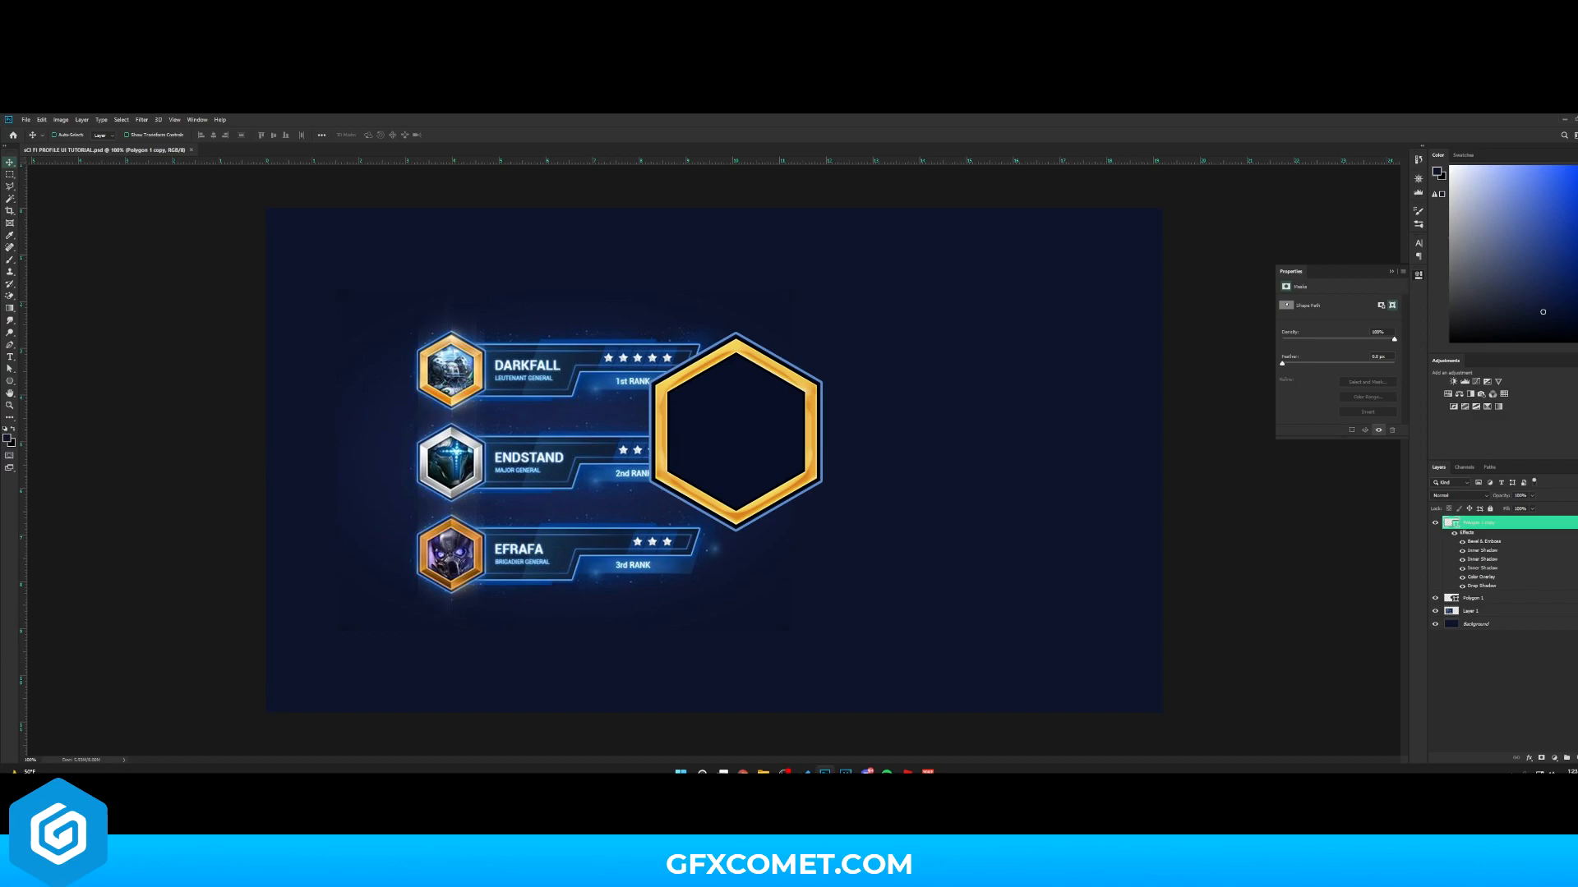
left_click(1576, 522)
left_click(1497, 538, "shift")
left_click_drag(838, 433, 990, 457)
left_click(1500, 537)
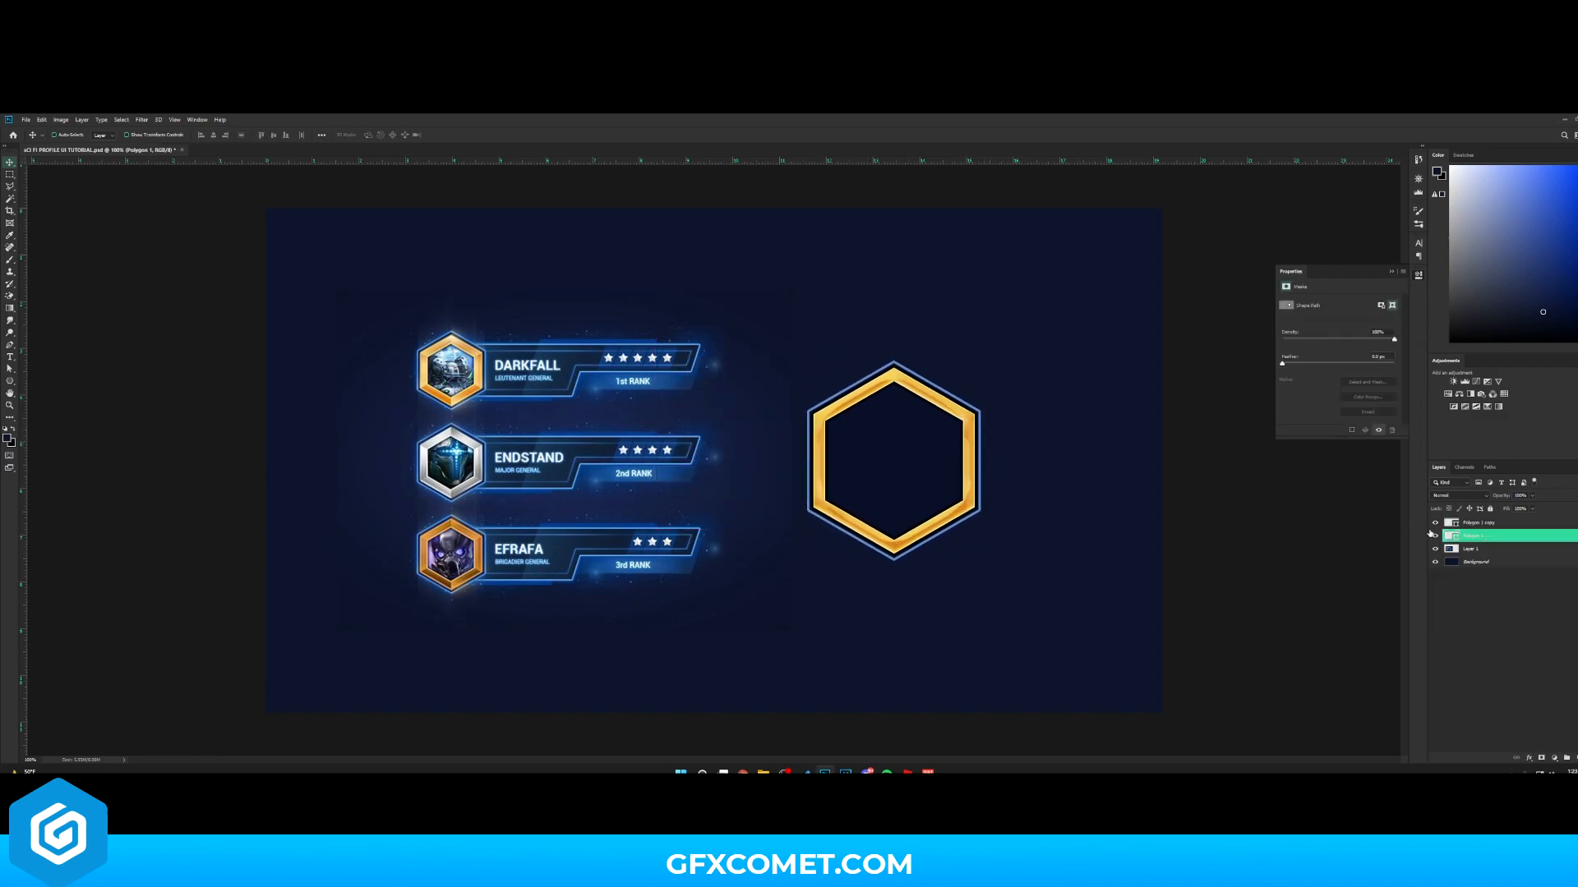
- Duplicate the outer hexagon, scale the duplicate down inside the gold frame, and save the document
key("ctrl+j")
key("ctrl+t")
left_click_drag(997, 359, 959, 381)
key("Return")
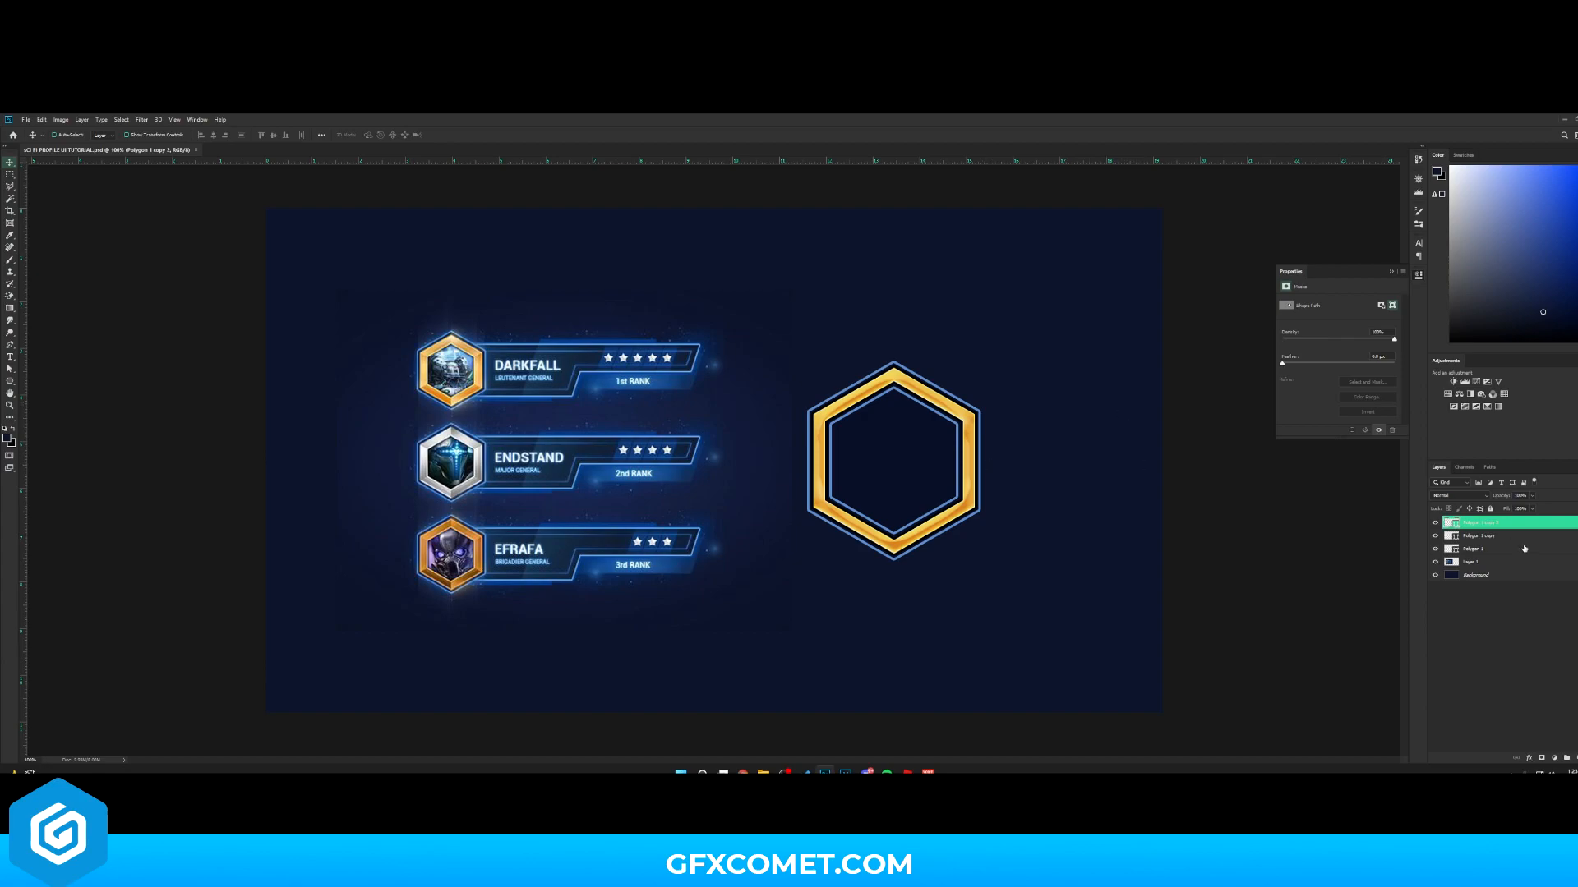
left_click_drag(1576, 749, 1577, 758)
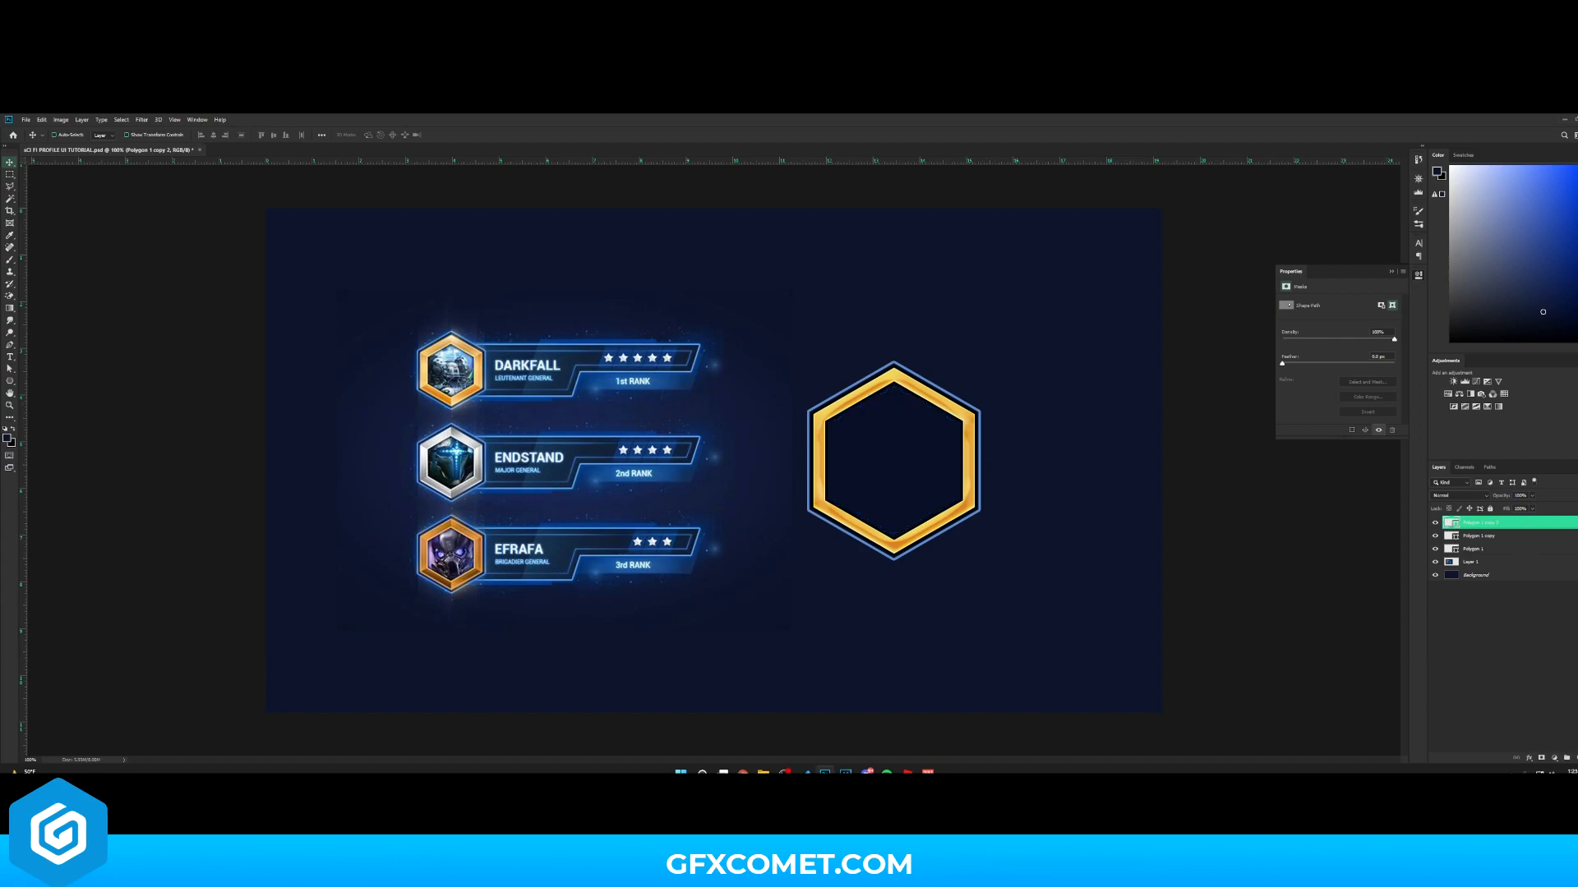
key("ctrl+s")
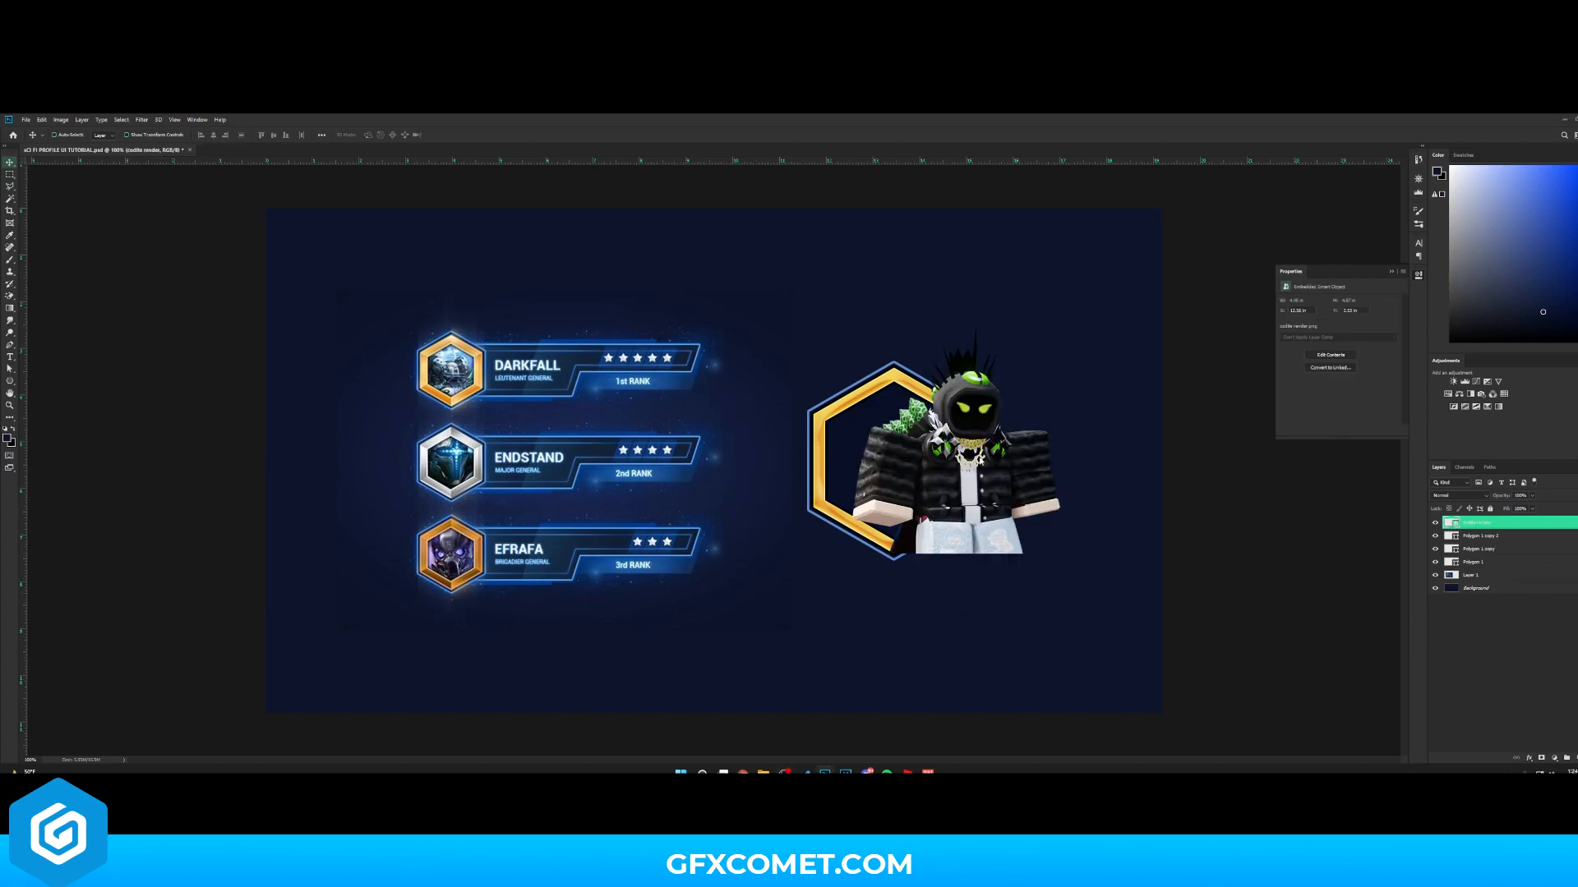
- Position and scale the placed character render over the badge and clip it to the hexagon layer below
left_click_drag(1036, 480, 973, 479)
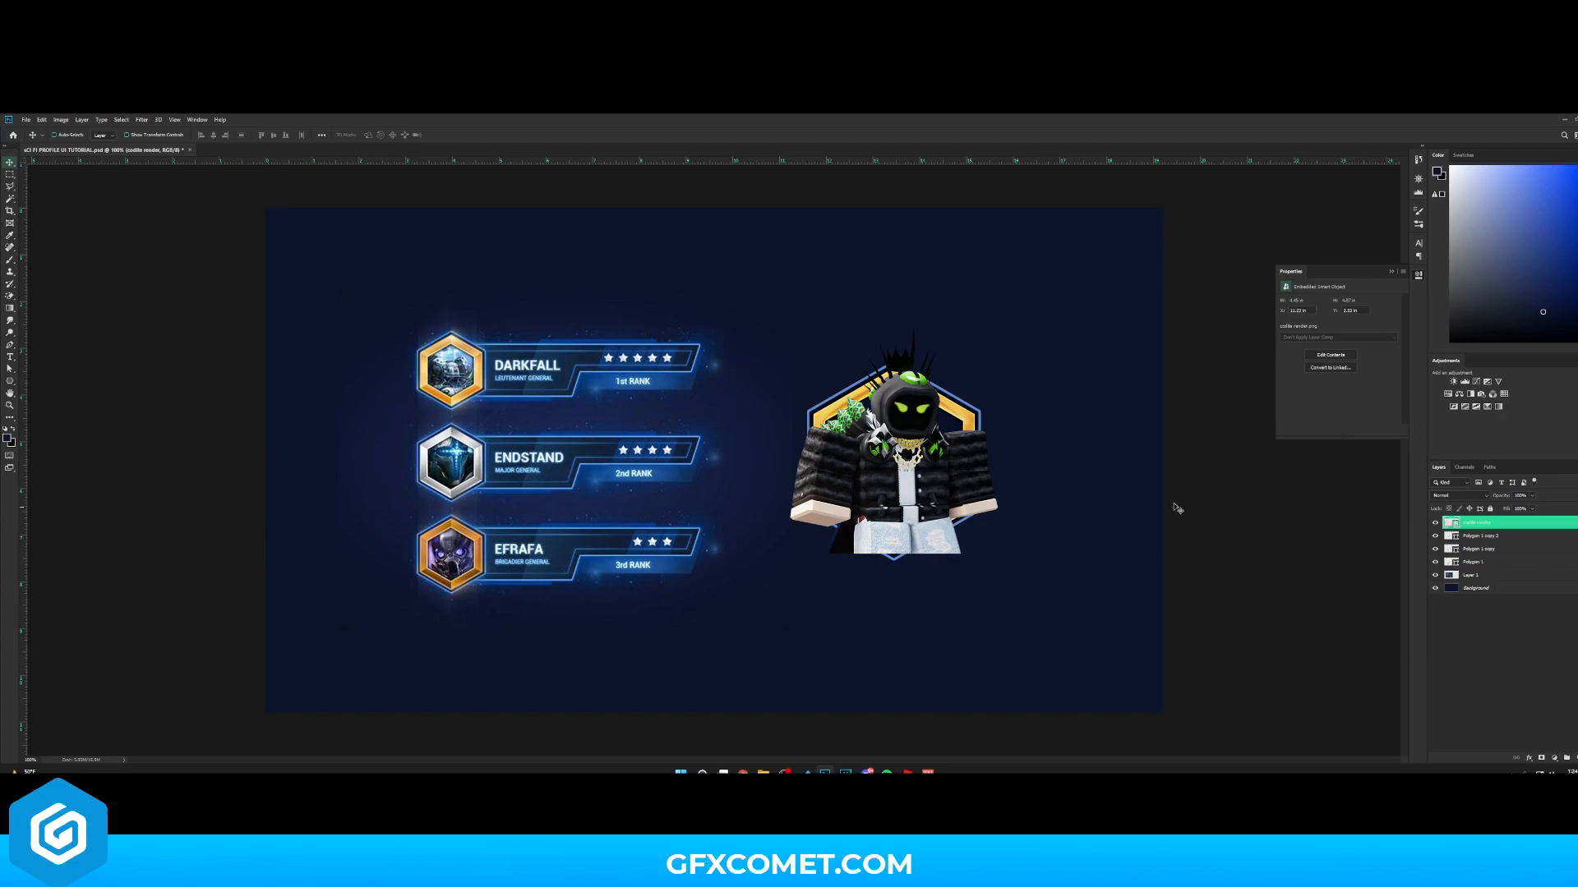
left_click_drag(1177, 508, 1146, 526)
right_click(1489, 524)
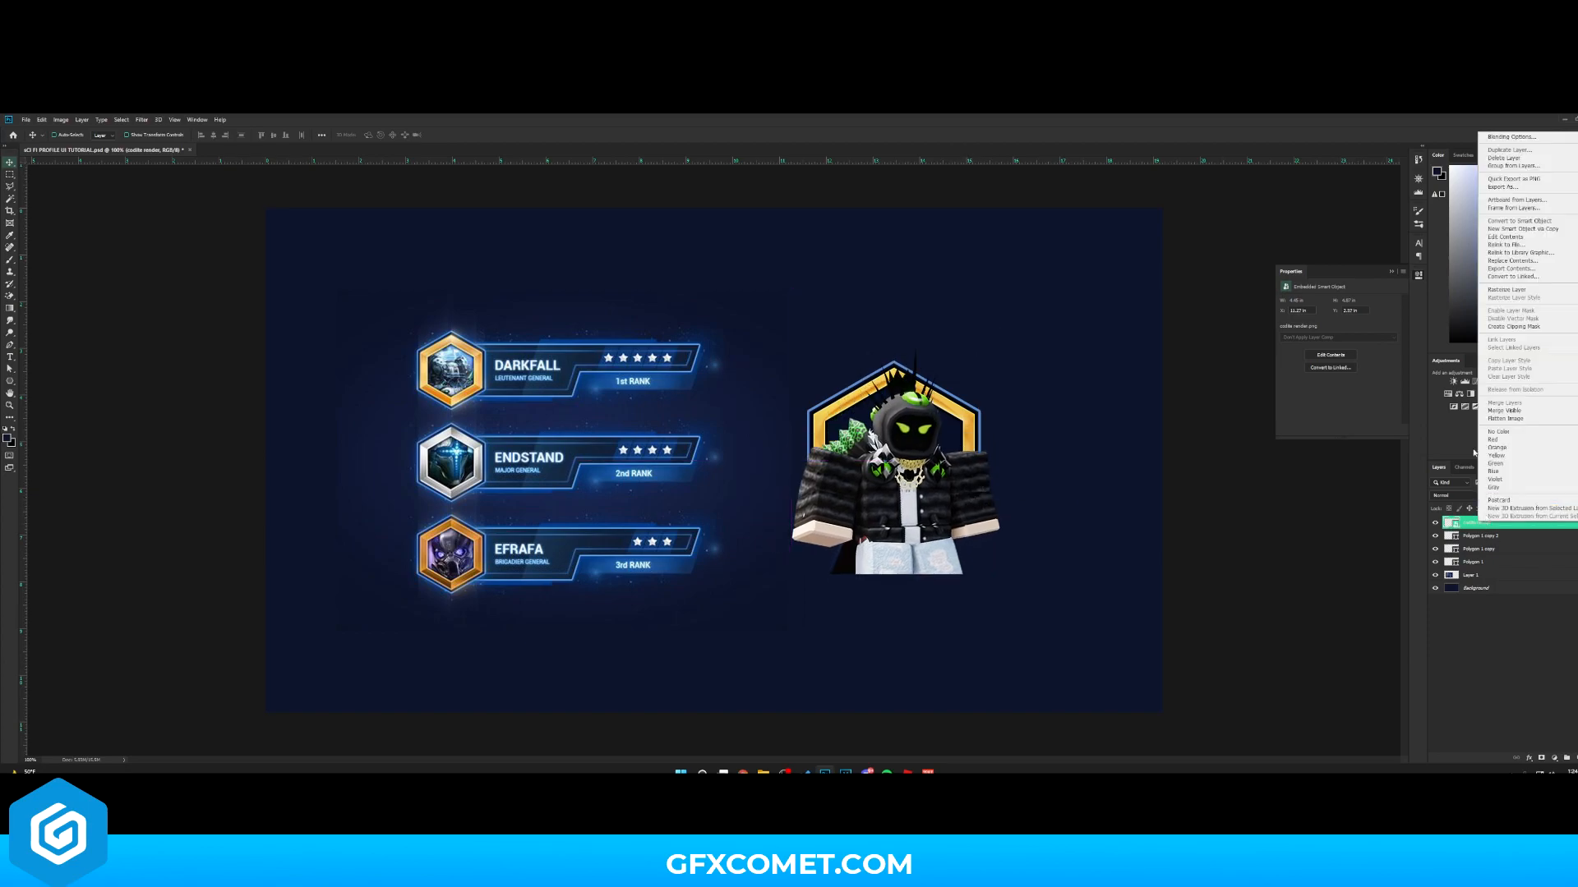
left_click(1514, 326)
- Slightly resize and nudge the clipped character with Free Transform
key("ctrl+t")
left_click_drag(997, 346, 988, 351)
key("Return")
left_click_drag(980, 434, 982, 436)
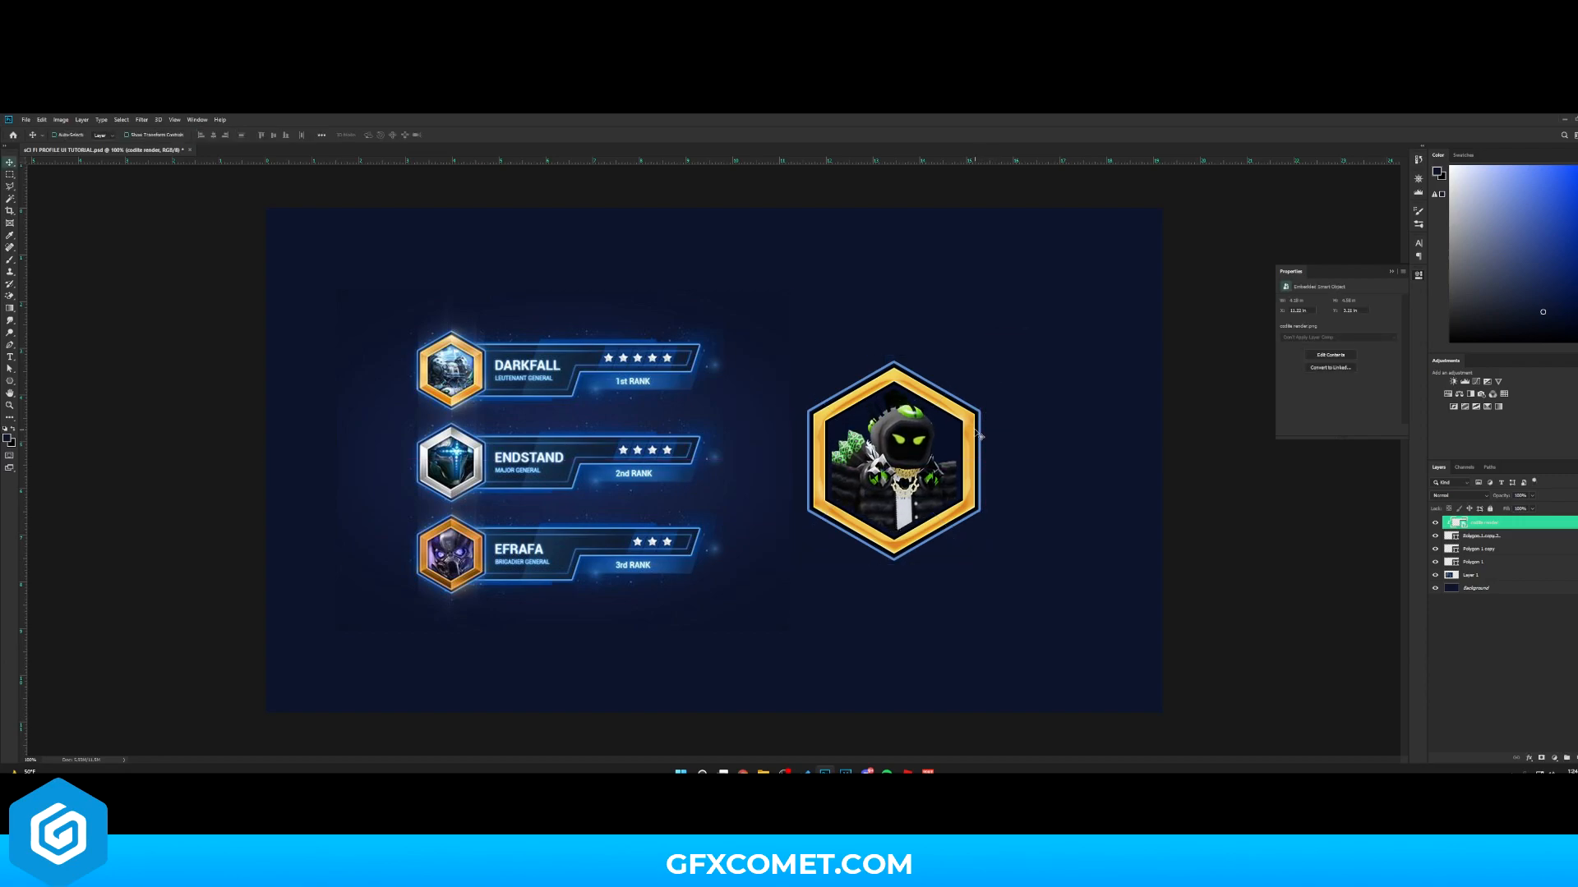
left_click(1489, 549)
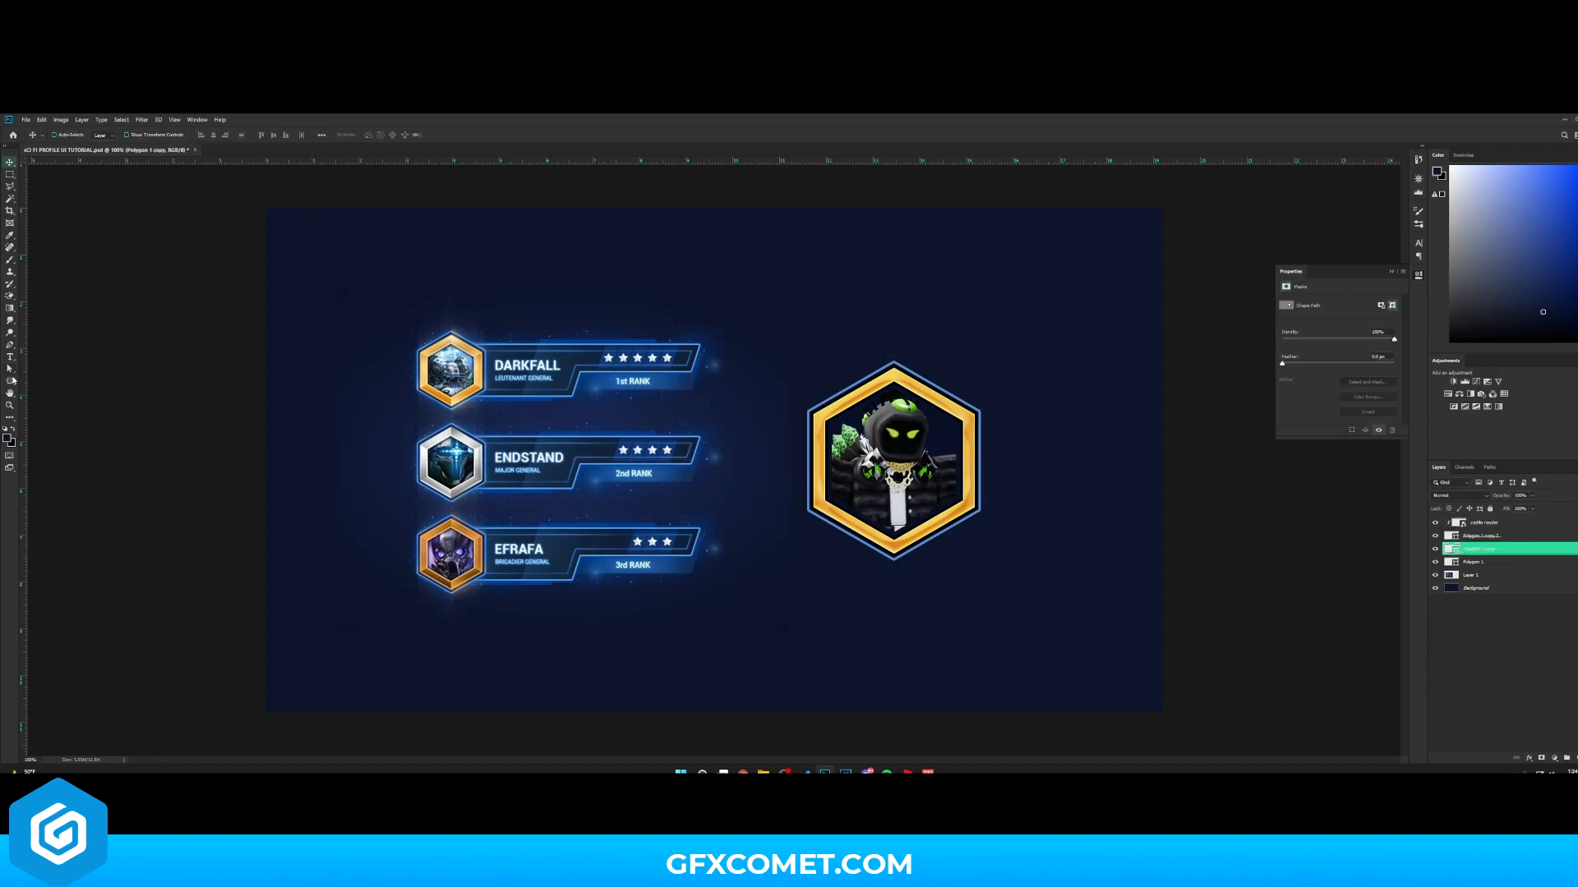
left_click(11, 381)
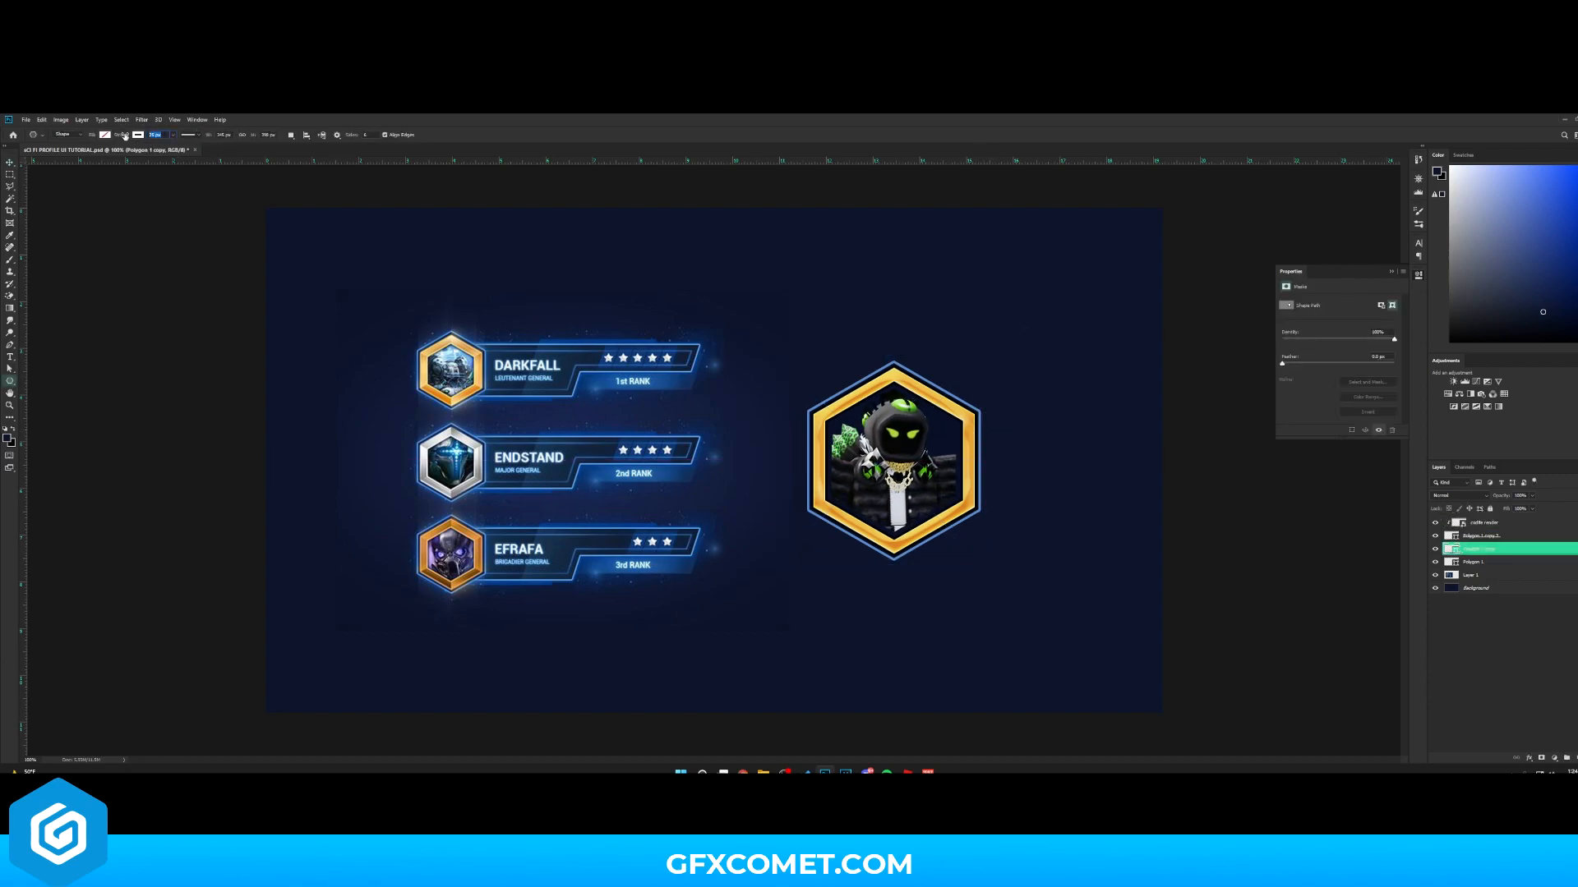
key("v")
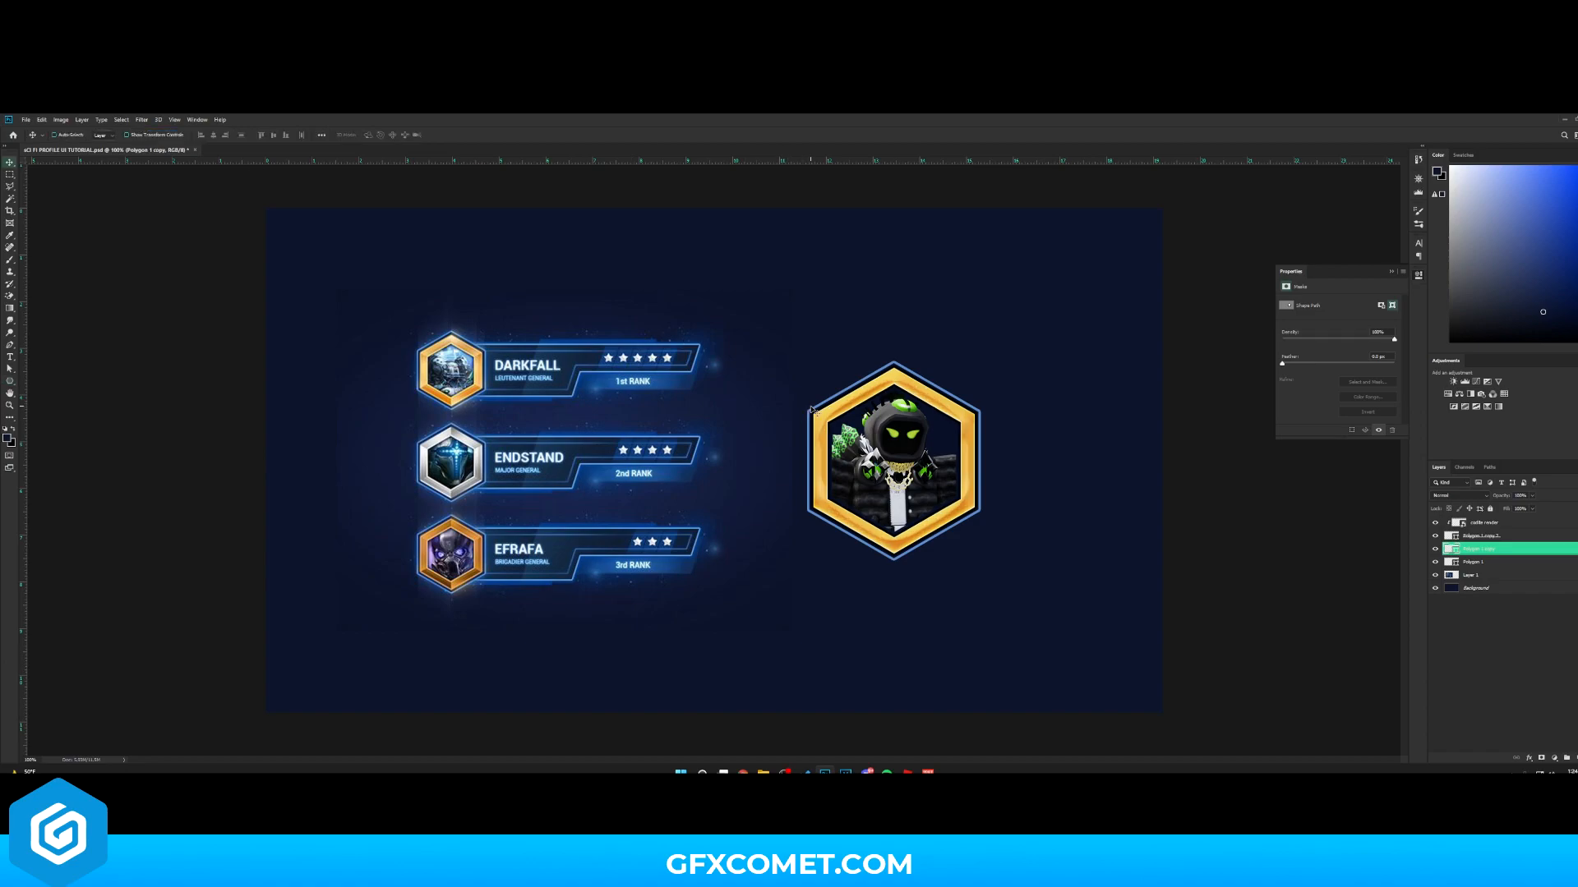
- Move the finished hexagon badge with the character left beside the reference badges and save the document
left_click(1491, 524)
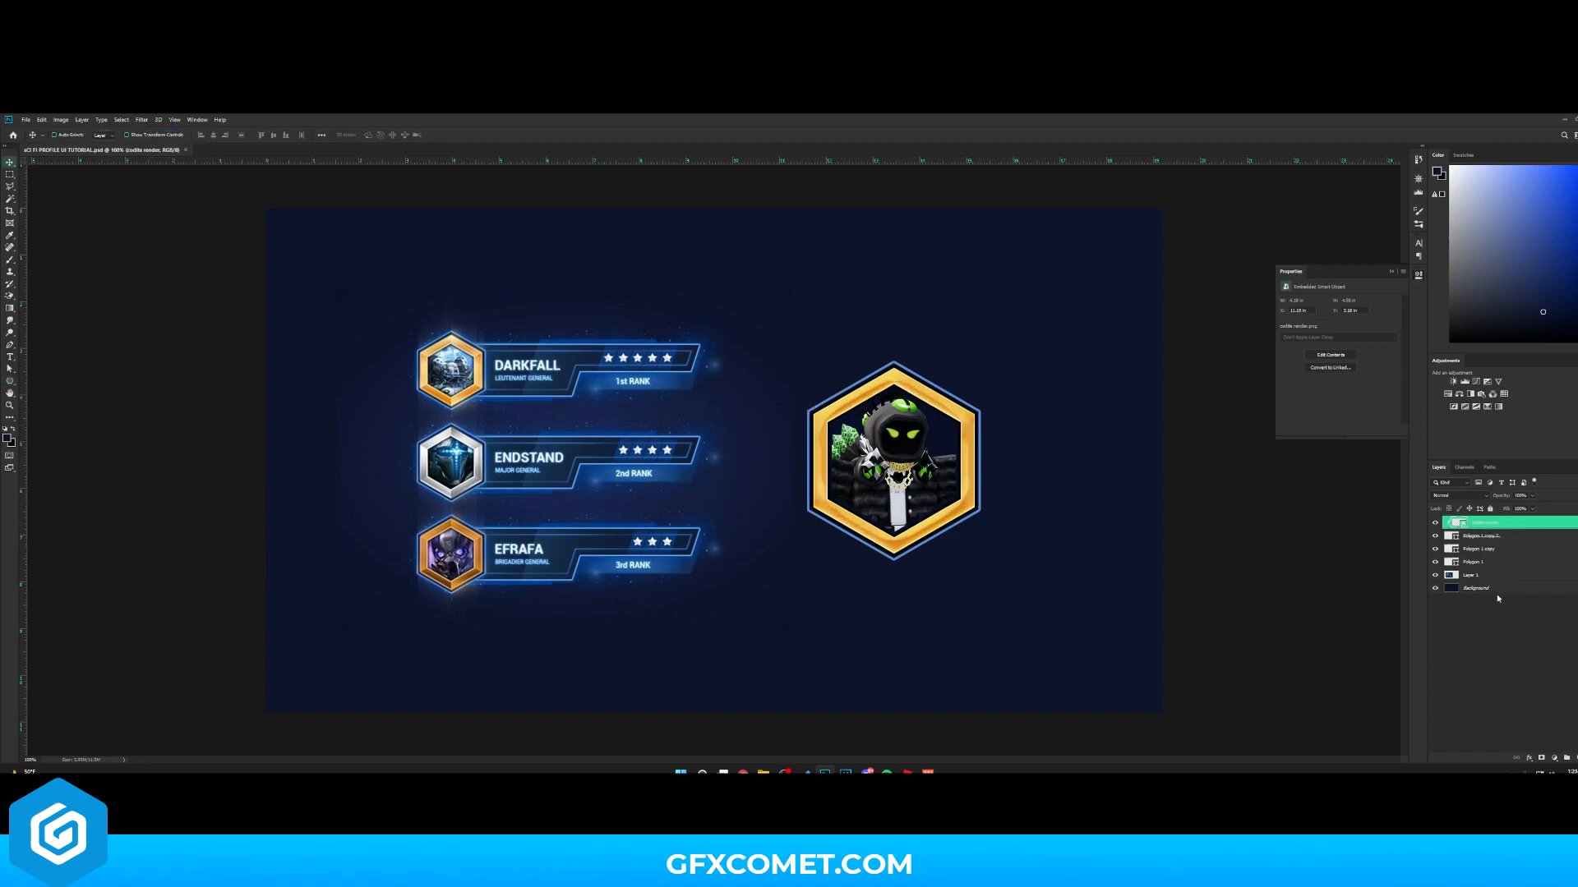
left_click(1479, 562, "shift")
left_click_drag(964, 454, 822, 454)
left_click(986, 515, "ctrl")
left_click_drag(939, 499, 851, 495)
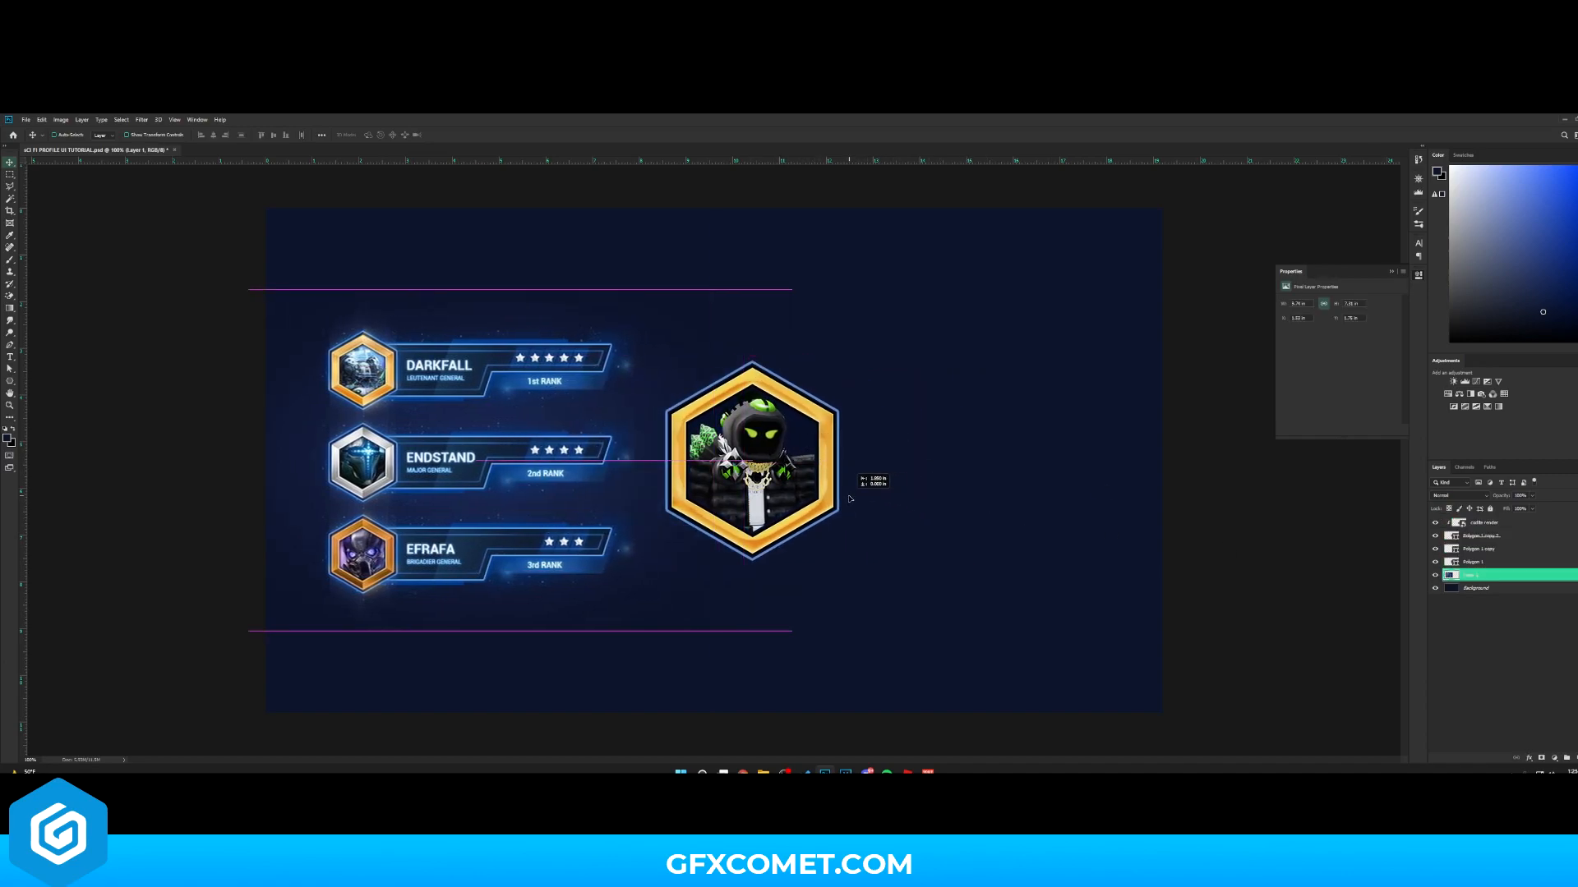
left_click(1471, 524)
left_click(1577, 758)
key("ctrl+s")
- Trace the rank-bar outline of the reference banner as a white shape with the Pen tool
key("ctrl+plus")
key("ctrl+plus")
key("space")
left_click_drag(646, 553, 1038, 565)
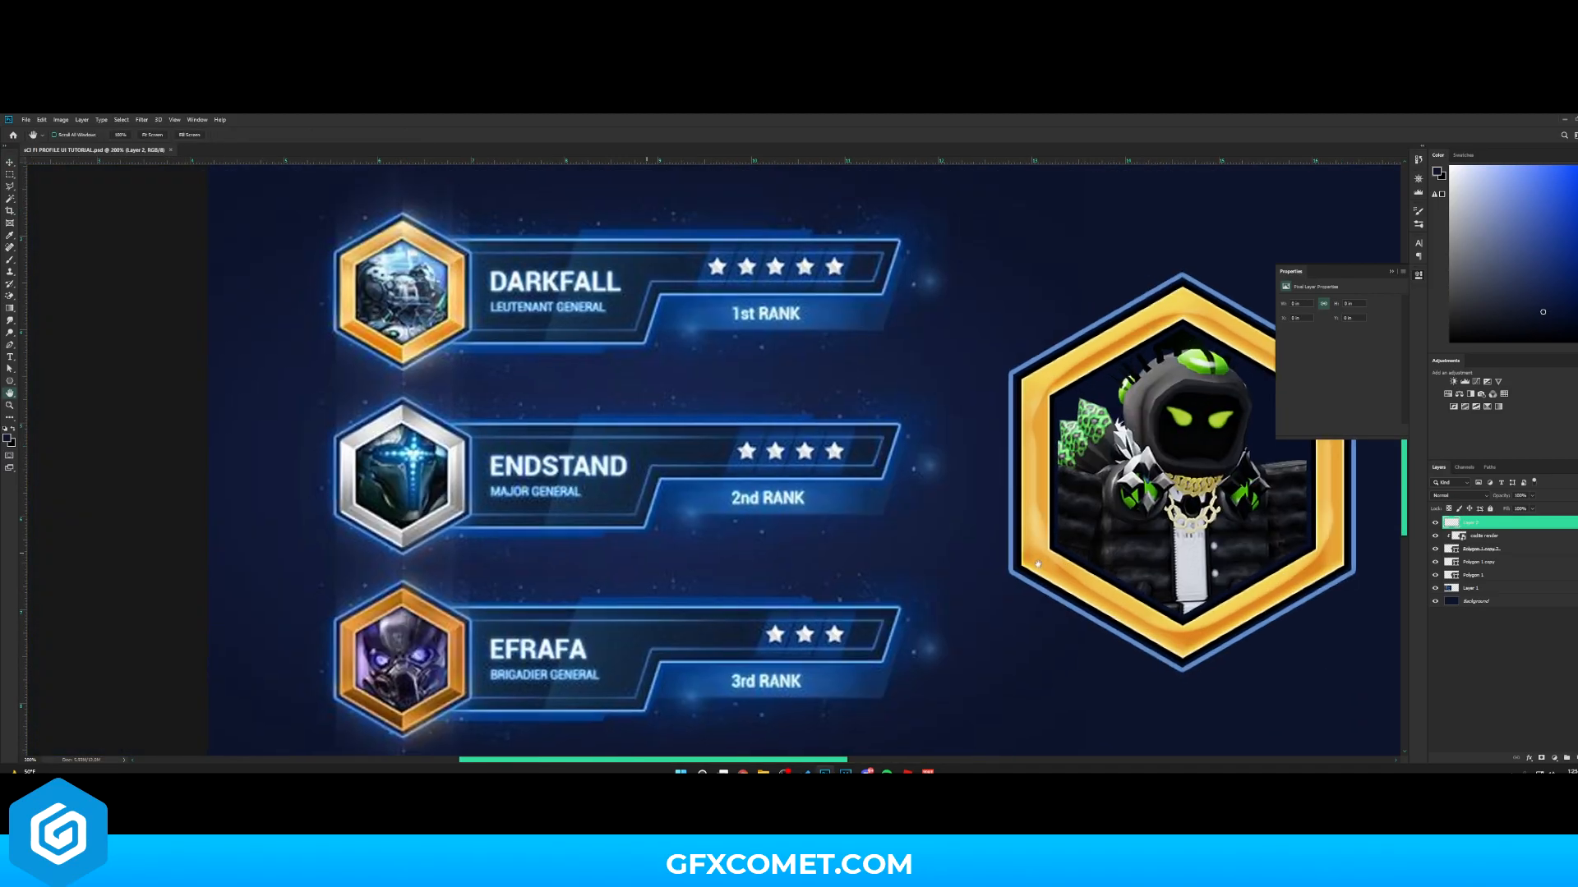
left_click(9, 346)
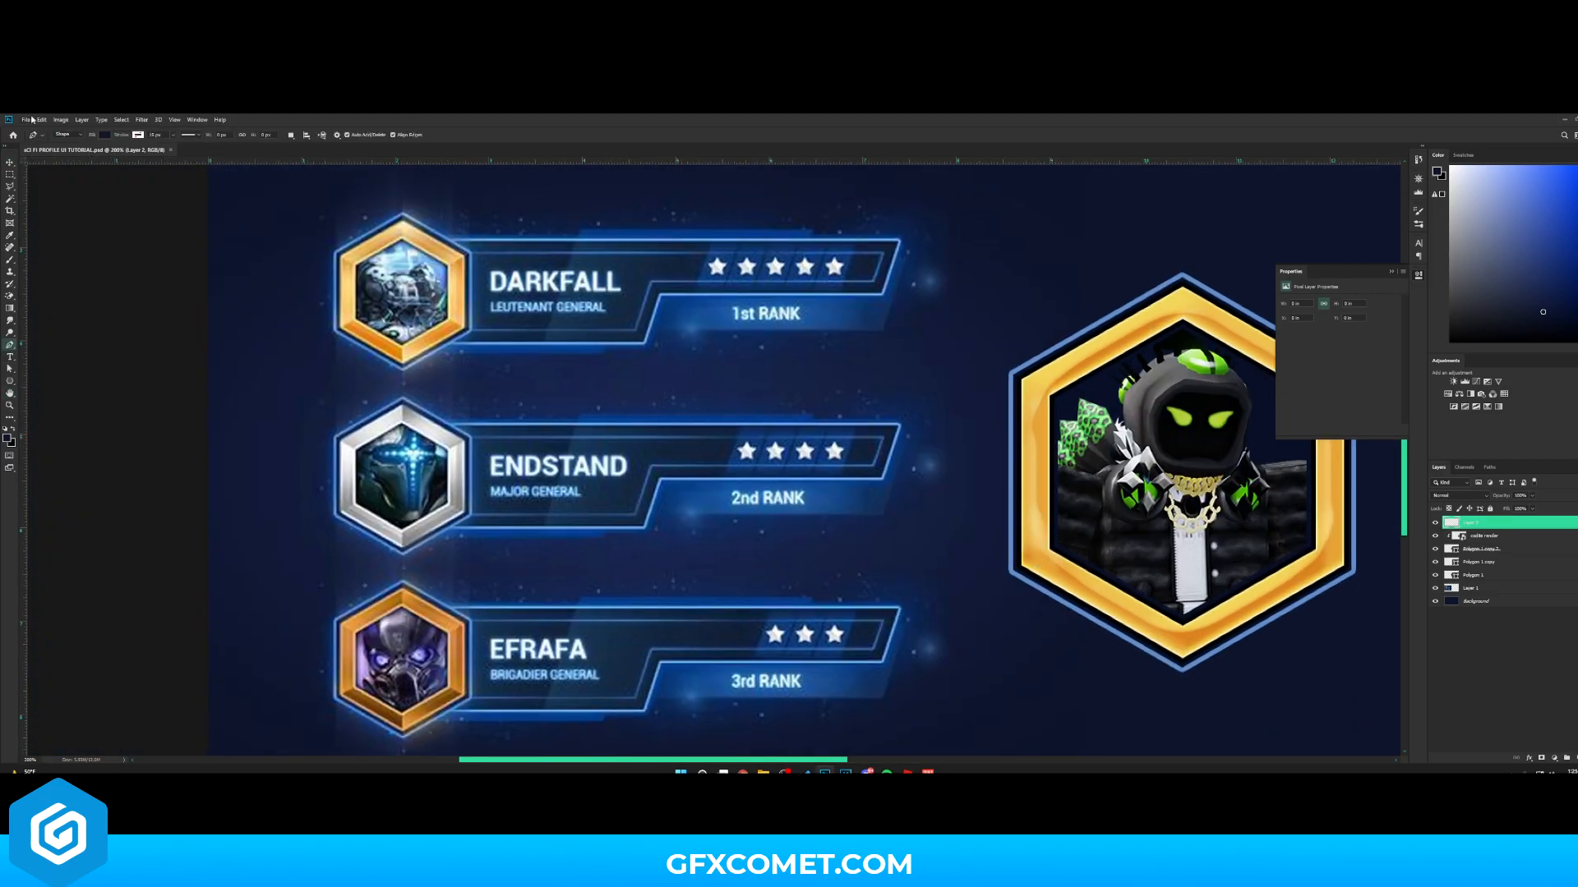
left_click(108, 137)
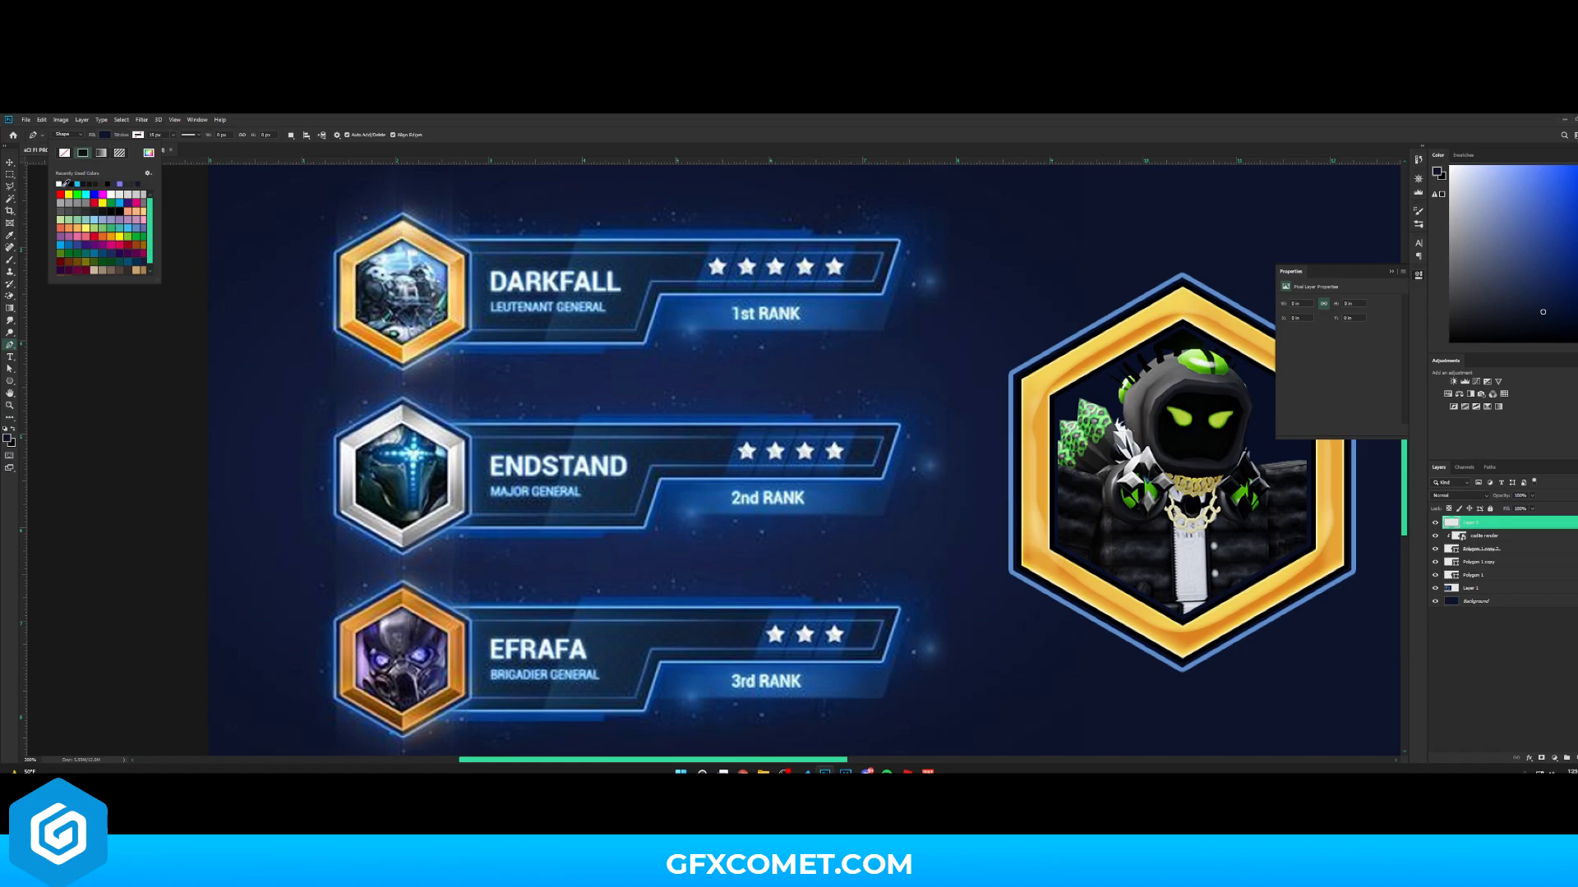
left_click(139, 135)
left_click(529, 141)
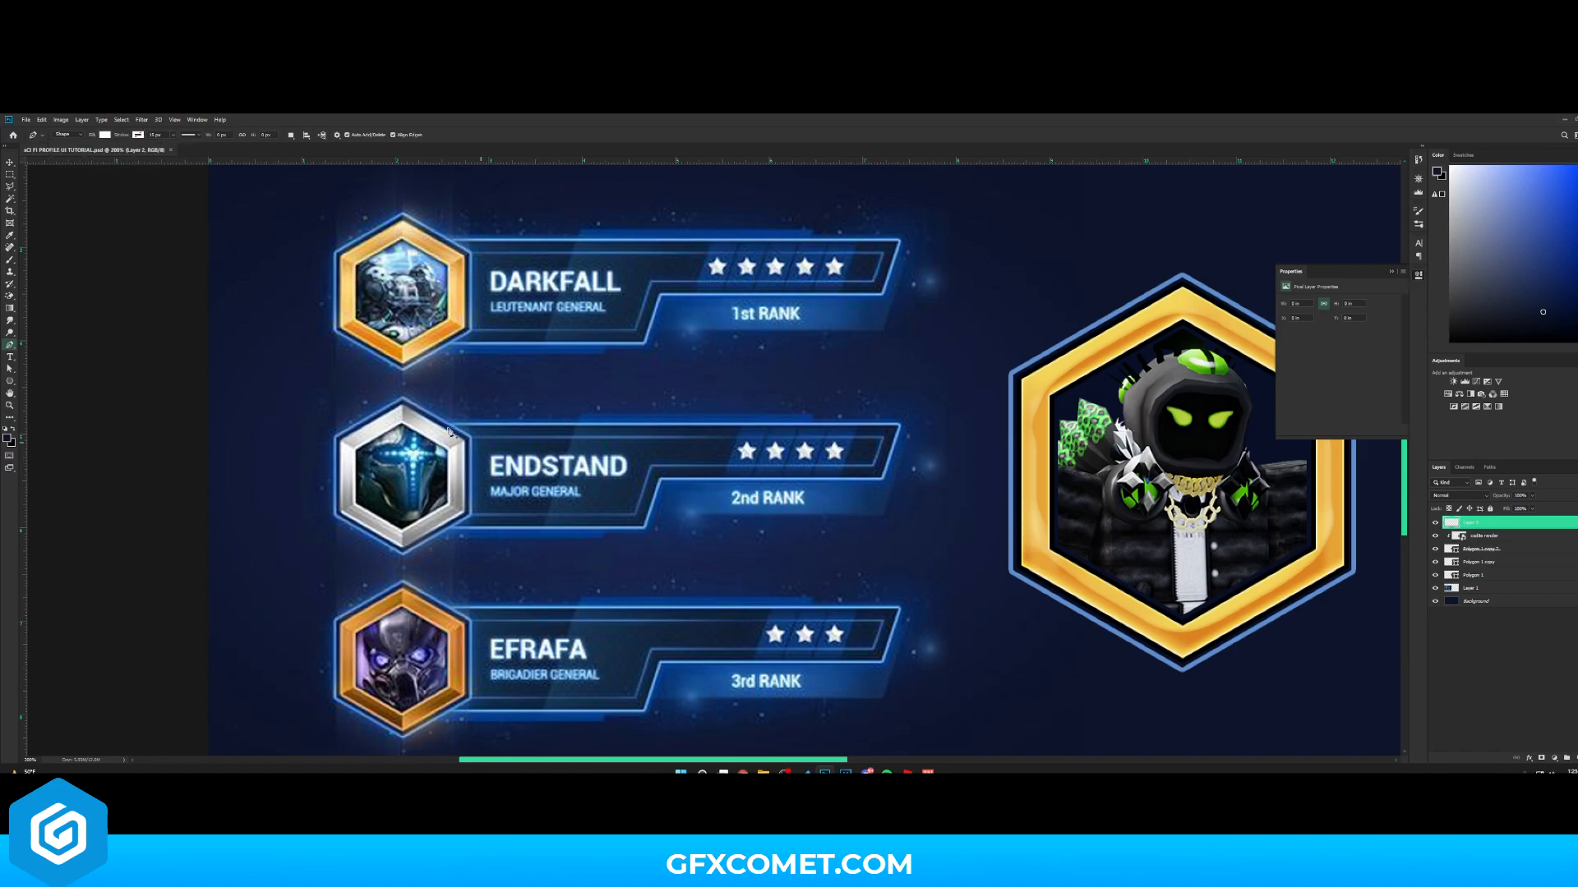
left_click(899, 428)
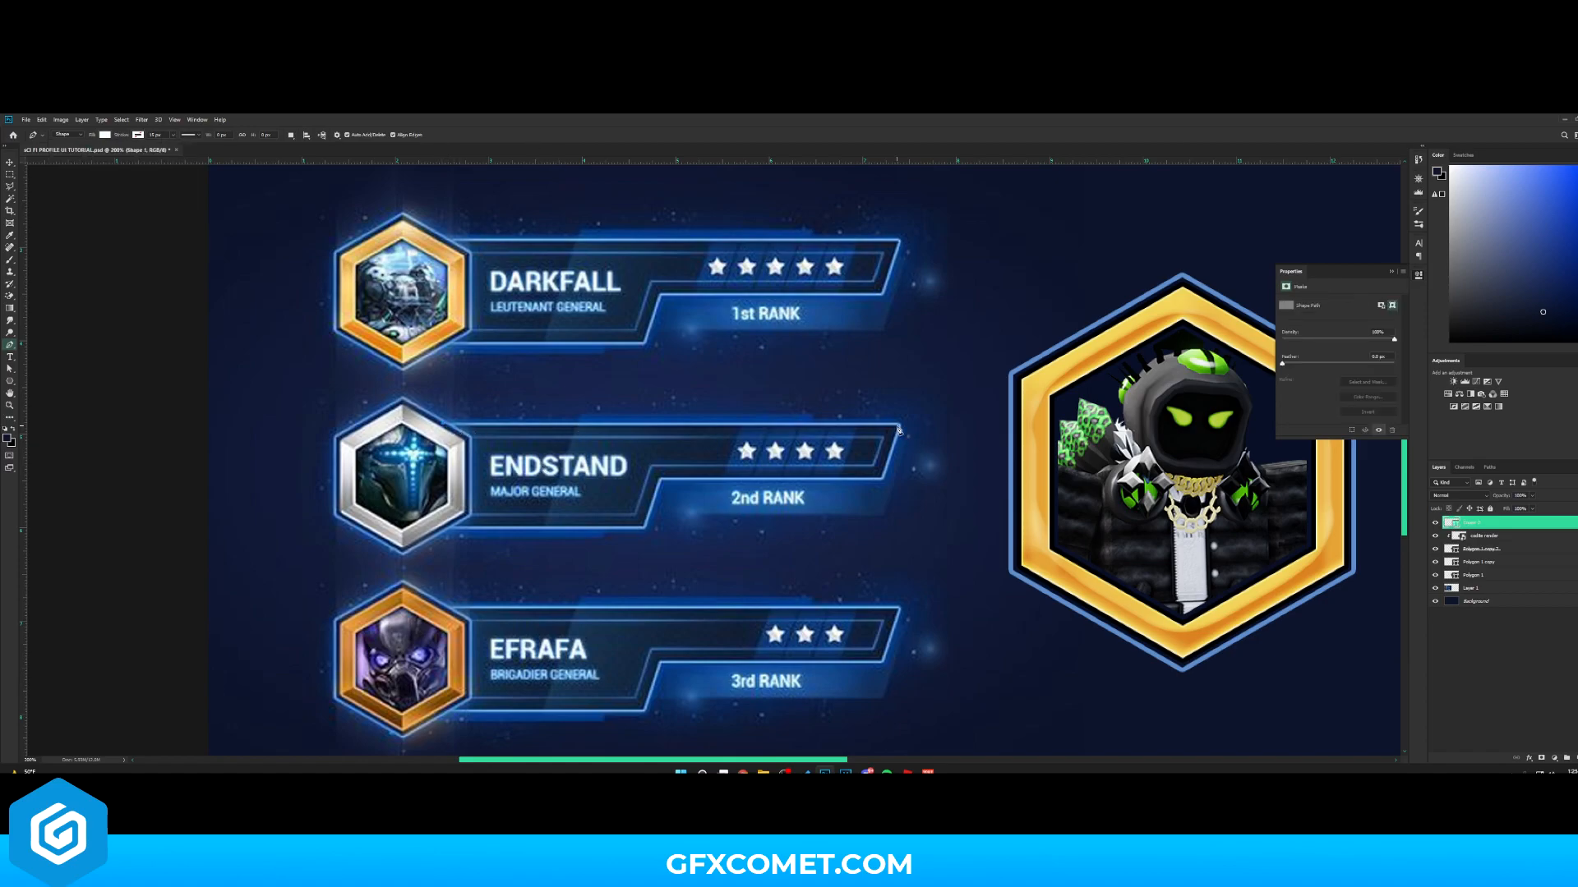
left_click(883, 480)
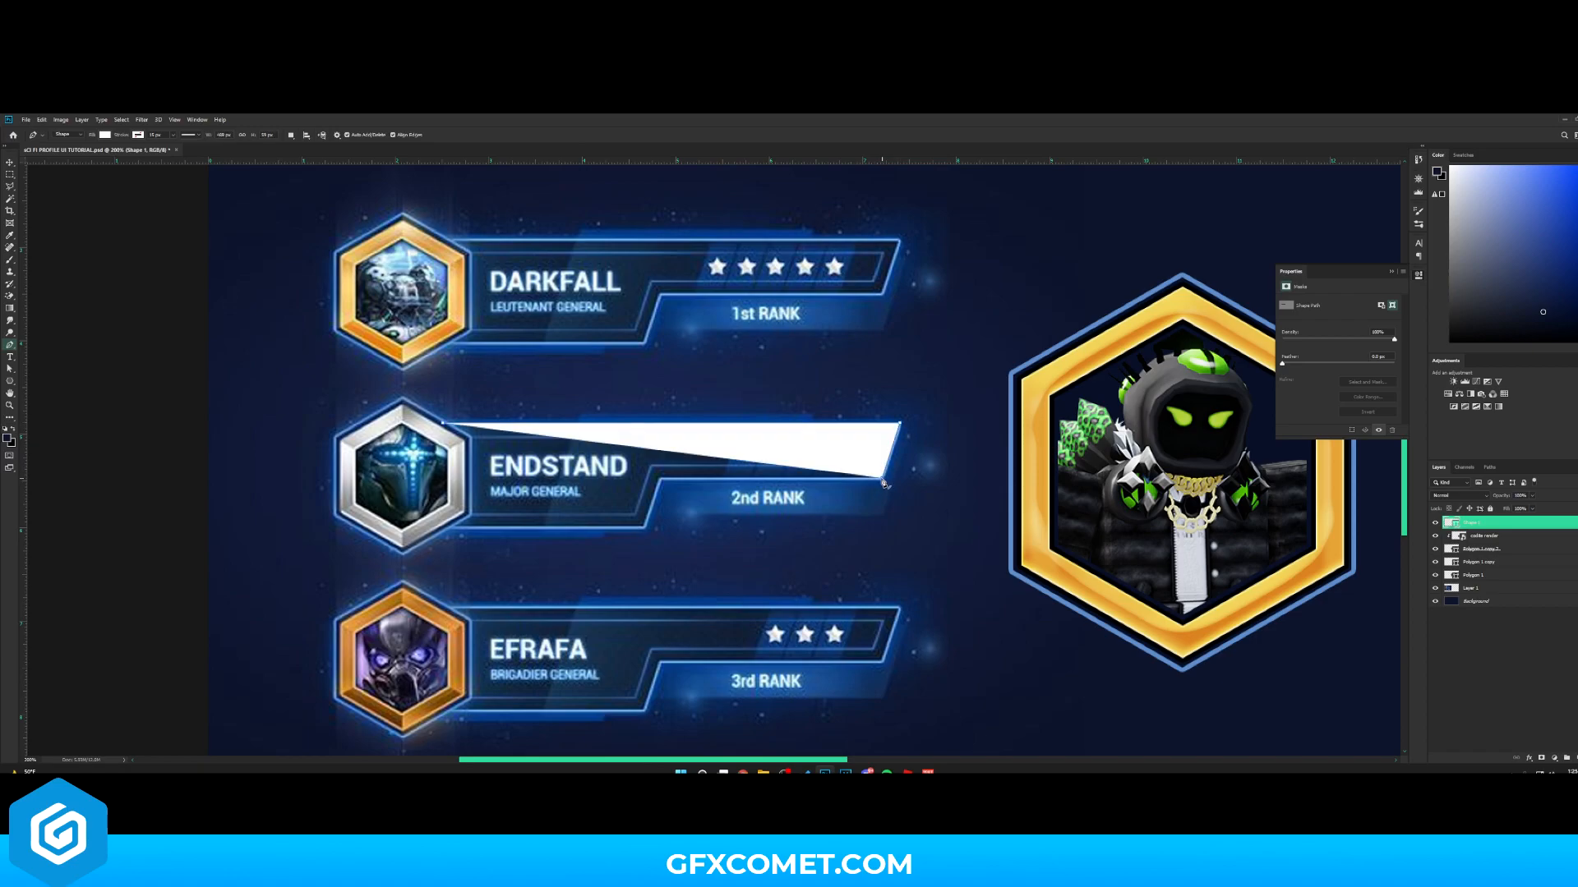
left_click(662, 479)
left_click(644, 527)
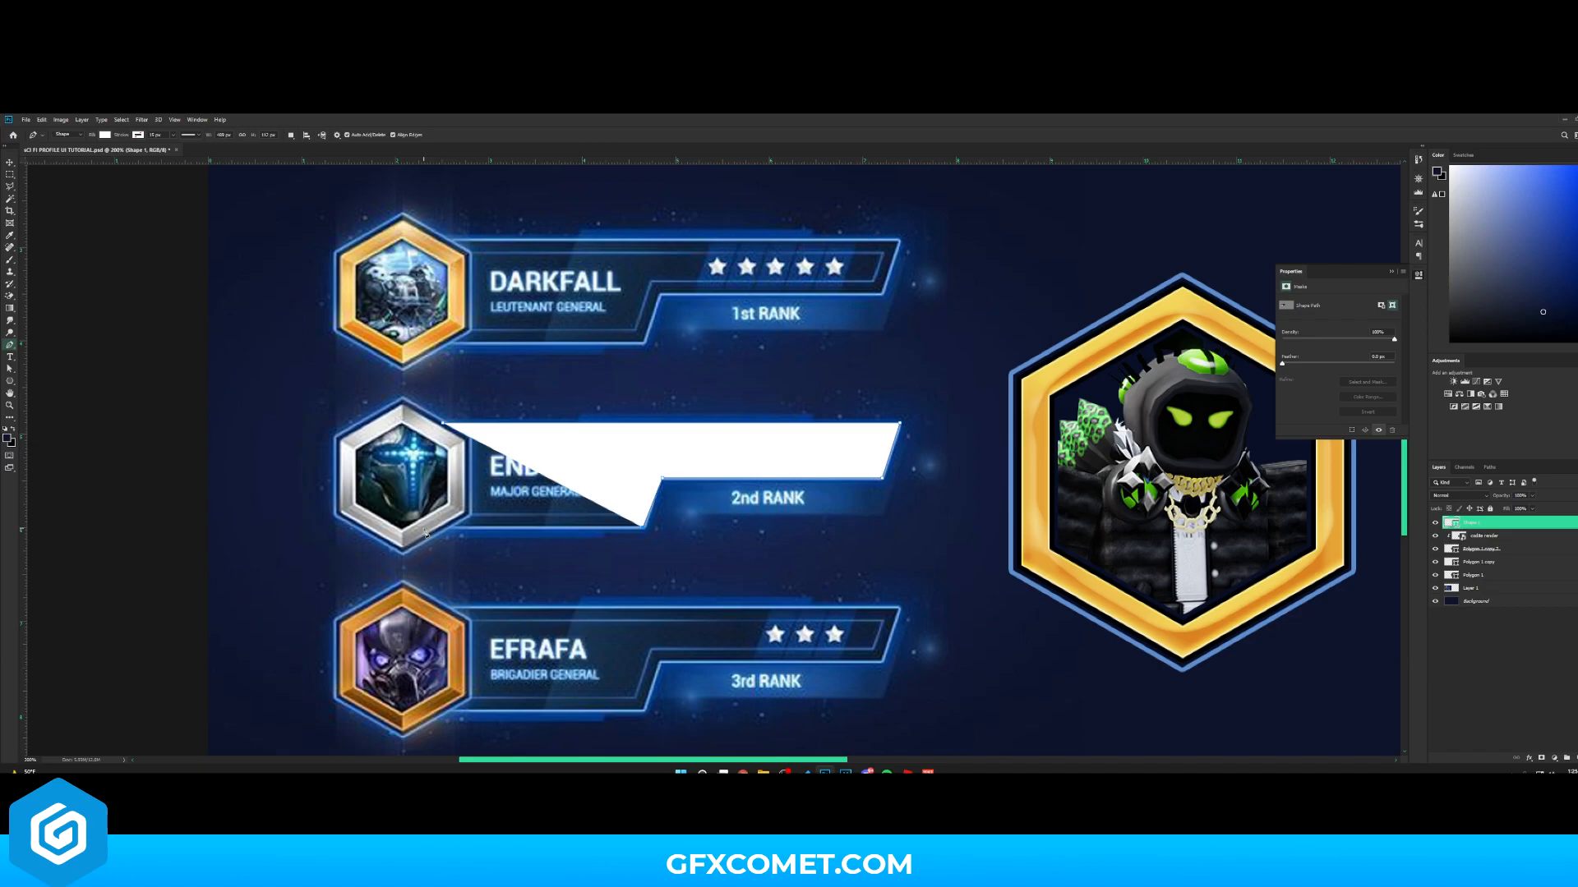
left_click(421, 527)
left_click(444, 424)
key("v")
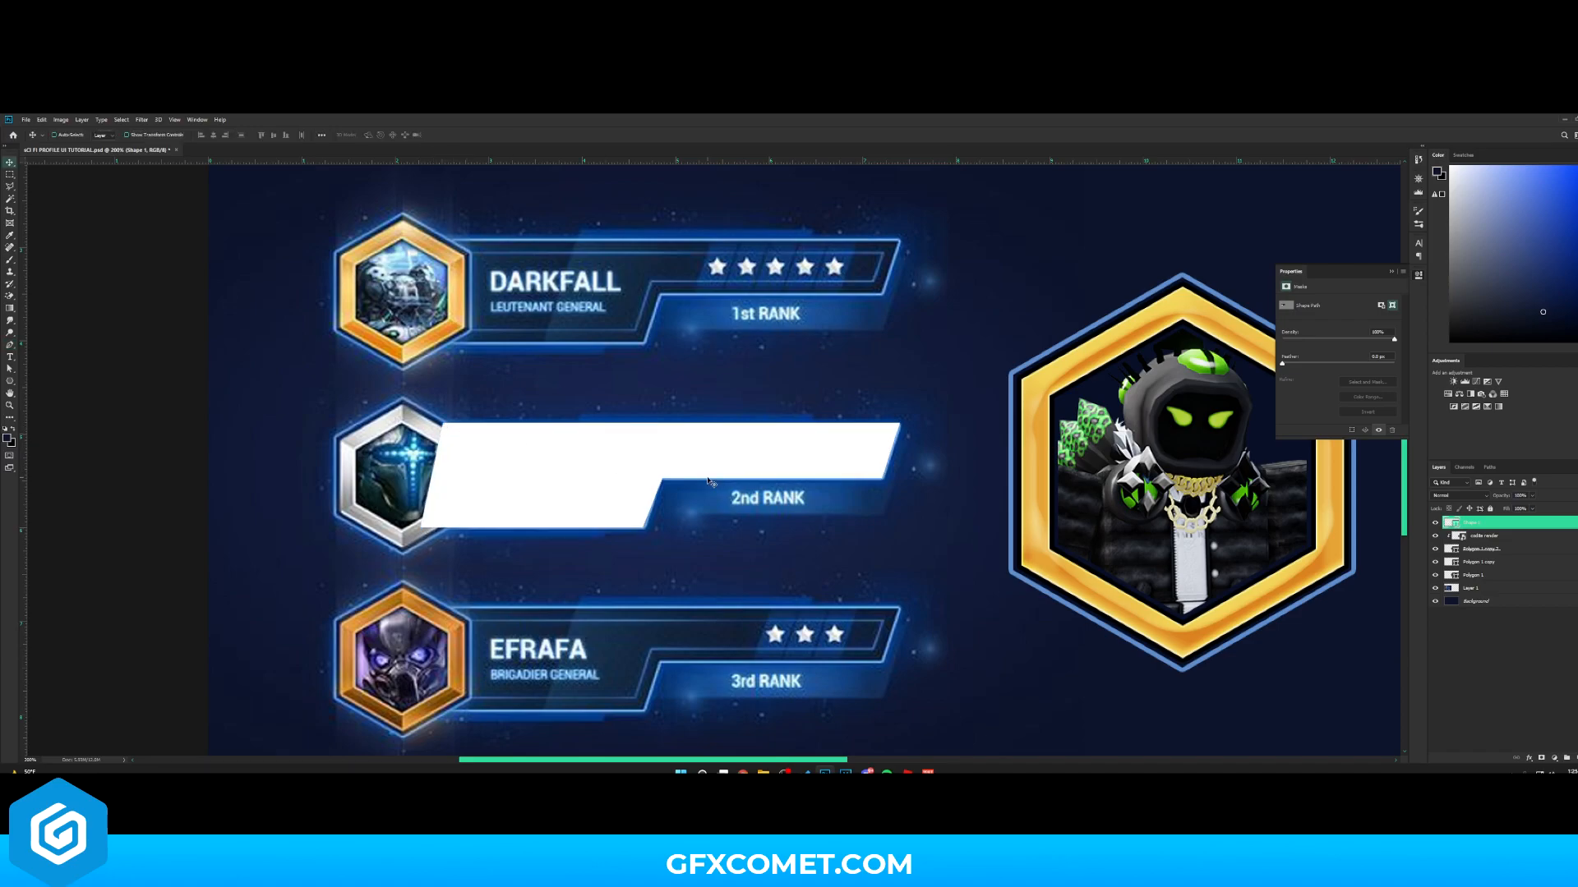
- Move the traced bar shape beside the new badge and scale it up with Free Transform
key("ctrl+minus")
left_click_drag(579, 479, 1050, 488)
key("ctrl+t")
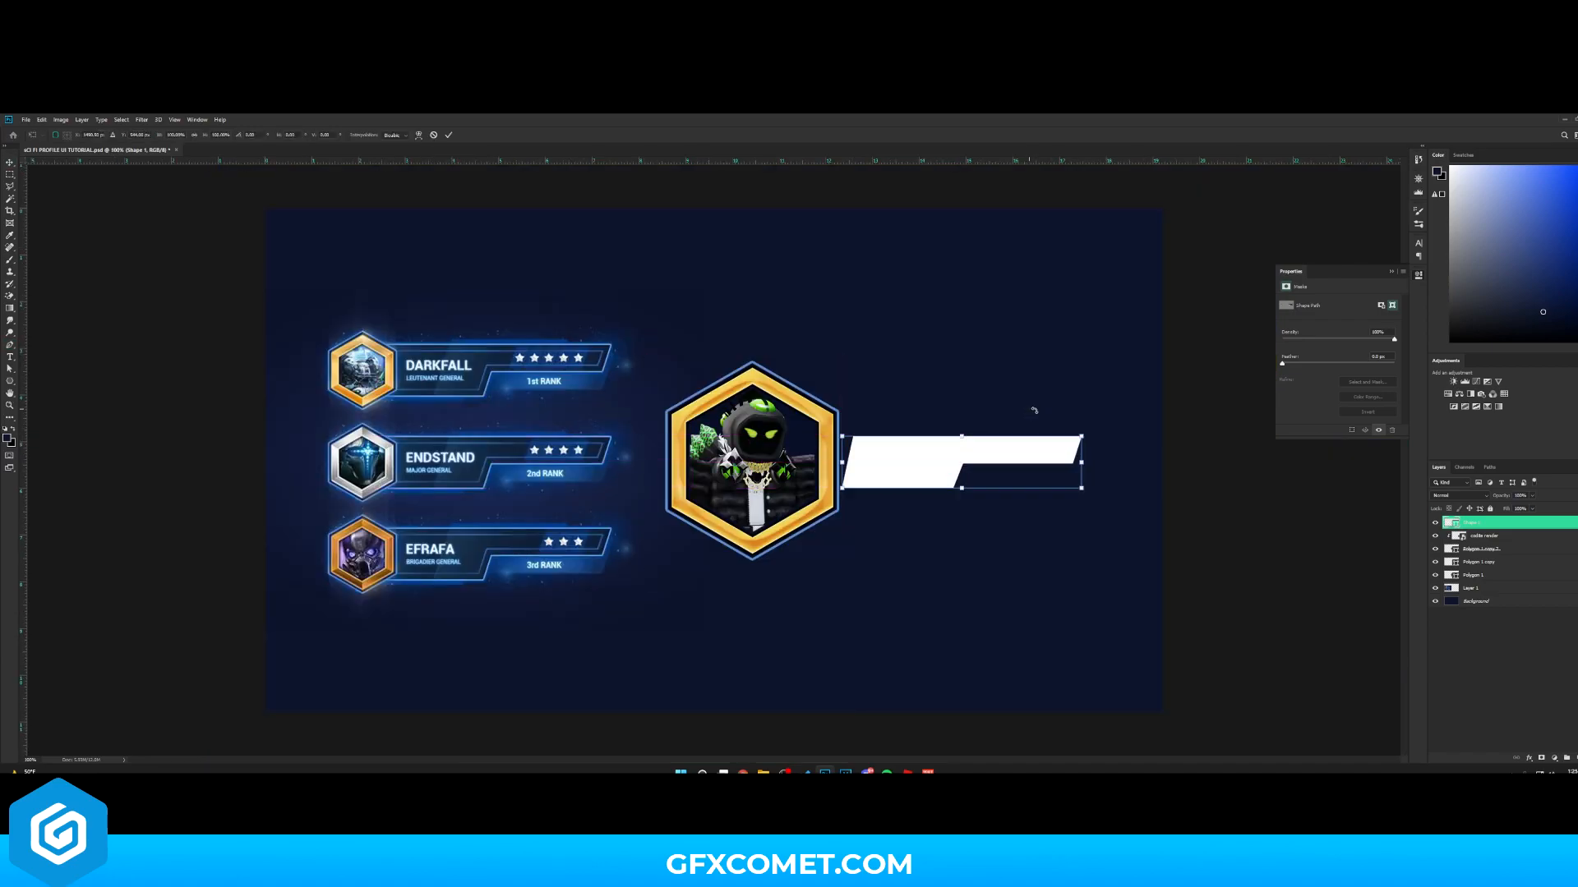
left_click_drag(1081, 437, 1226, 380)
key("Return")
- Move the bar layer below the hexagon layers and tuck its left end behind the badge
left_click_drag(1486, 528, 1489, 555)
left_click_drag(840, 480, 957, 480)
left_click_drag(1464, 551, 1471, 580)
mouse_move(1042, 506)
left_mouse_down()
mouse_move(1006, 506)
mouse_move(1019, 506)
left_mouse_up()
- Move the badge and bar toward the lower left and shift the reference badges upward
left_click(1500, 524, "shift")
left_click_drag(892, 436, 657, 578)
left_click(1478, 588)
left_click_drag(554, 523, 813, 426)
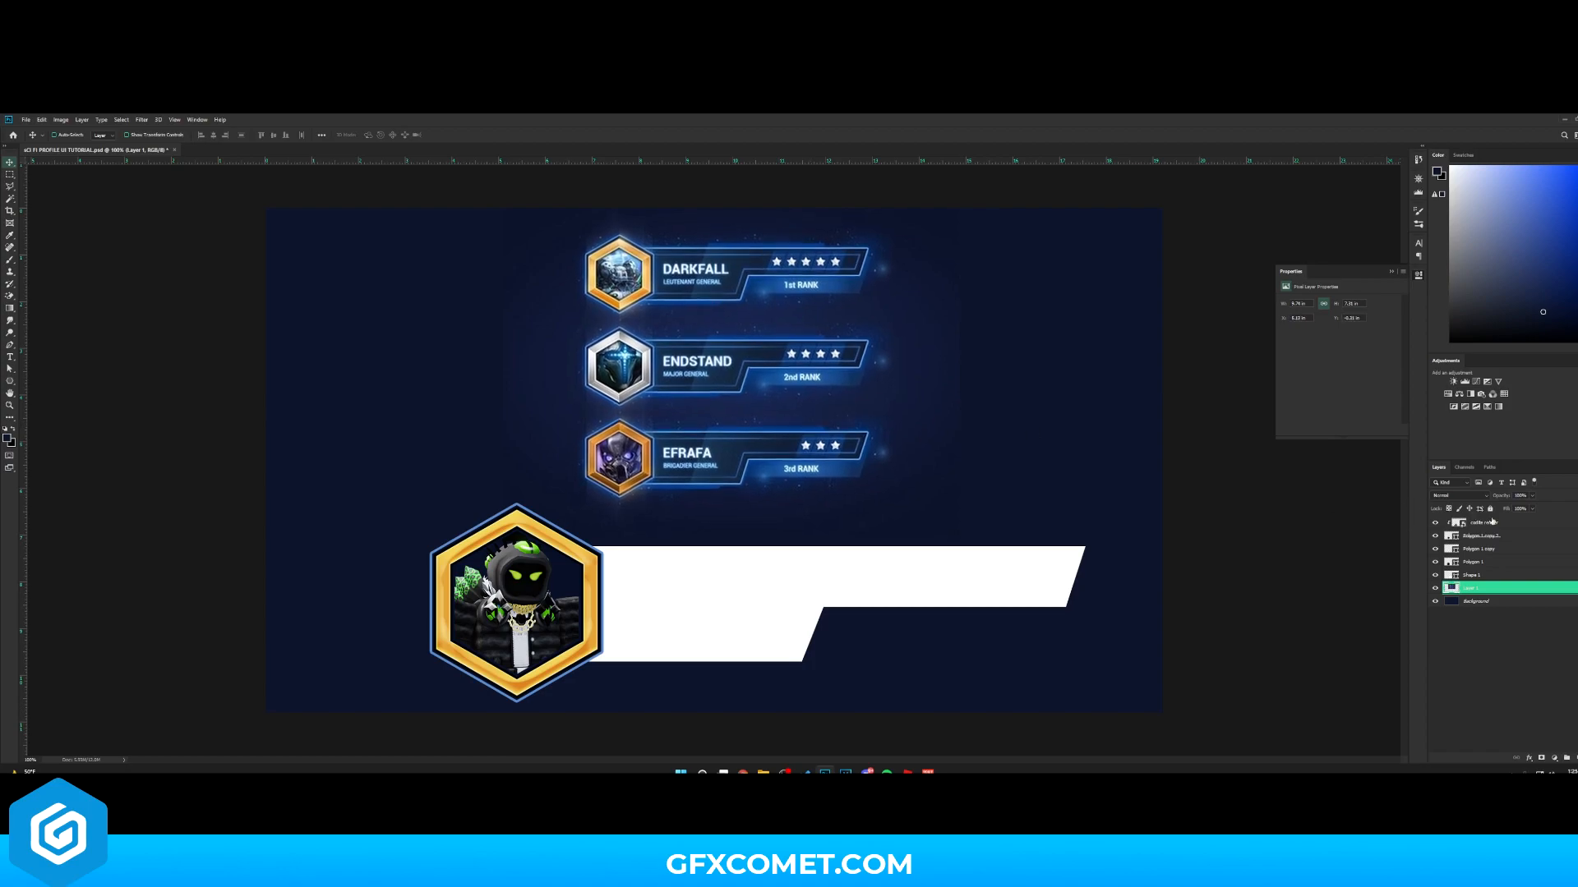
- Set the bar shape's fill to the dark navy sampled from the reference banner
left_click(1454, 536)
left_click(1435, 549)
left_click(1434, 549)
left_click(1434, 576)
left_click(1435, 575)
left_click(1453, 577)
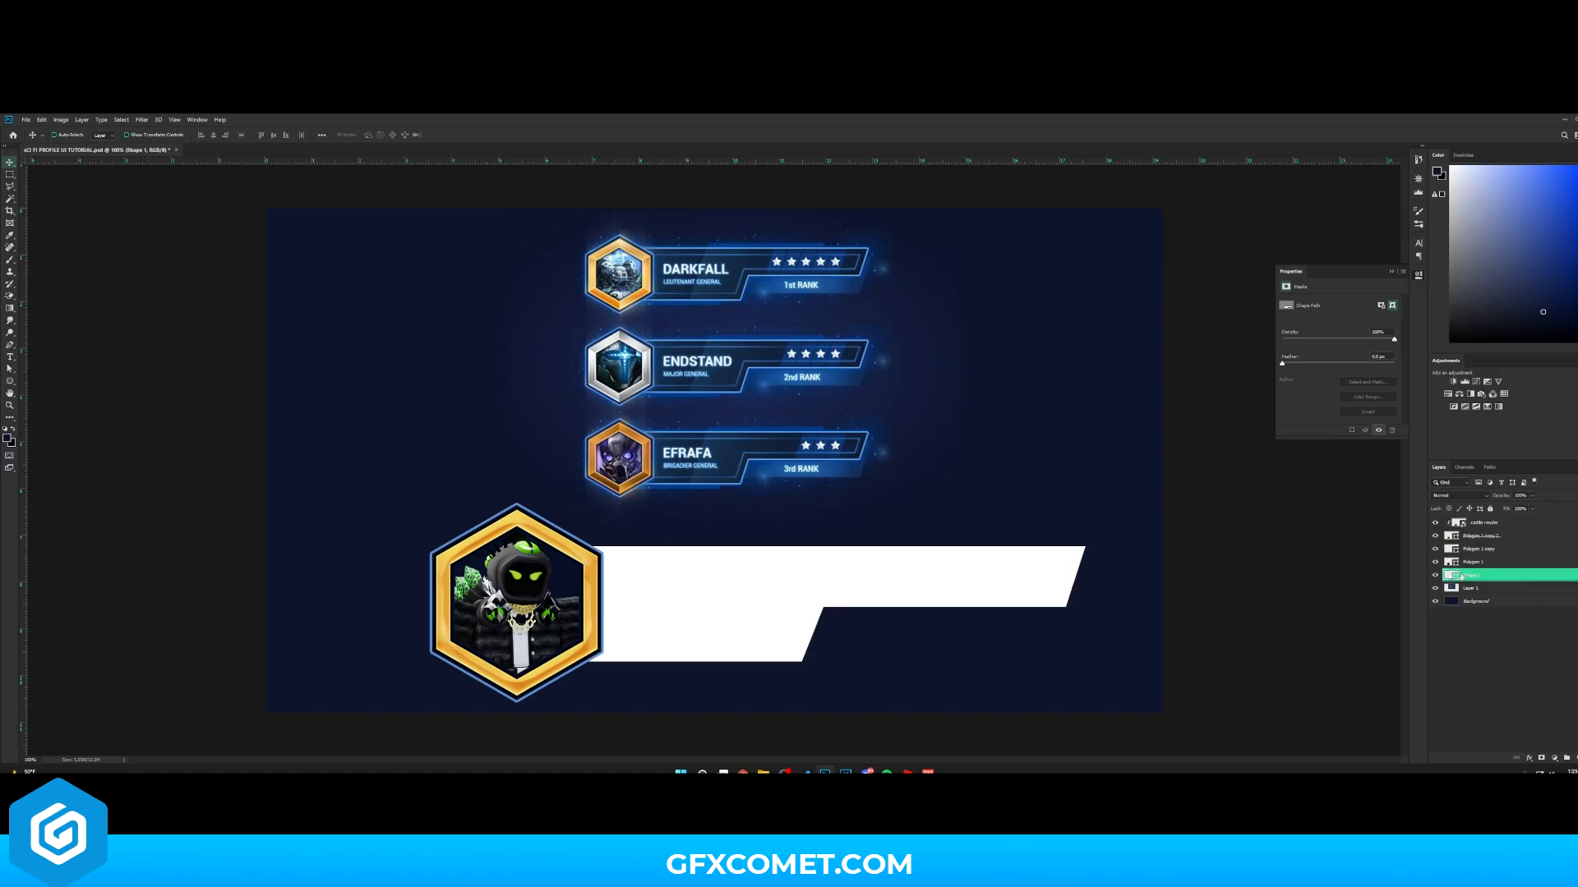
key("ctrl+plus")
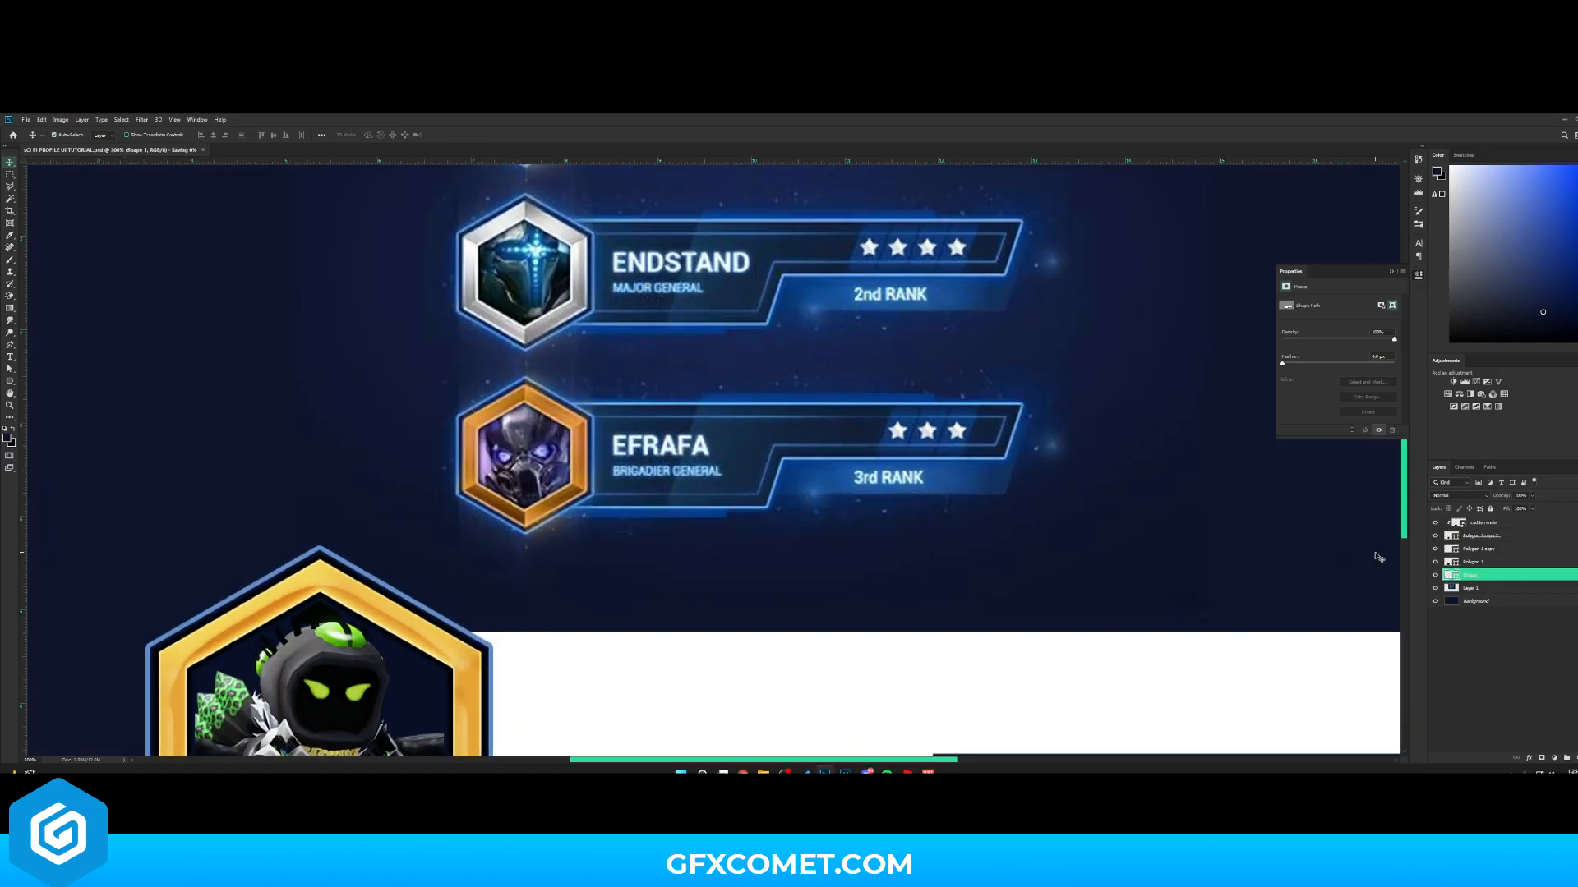
double_click(1454, 577)
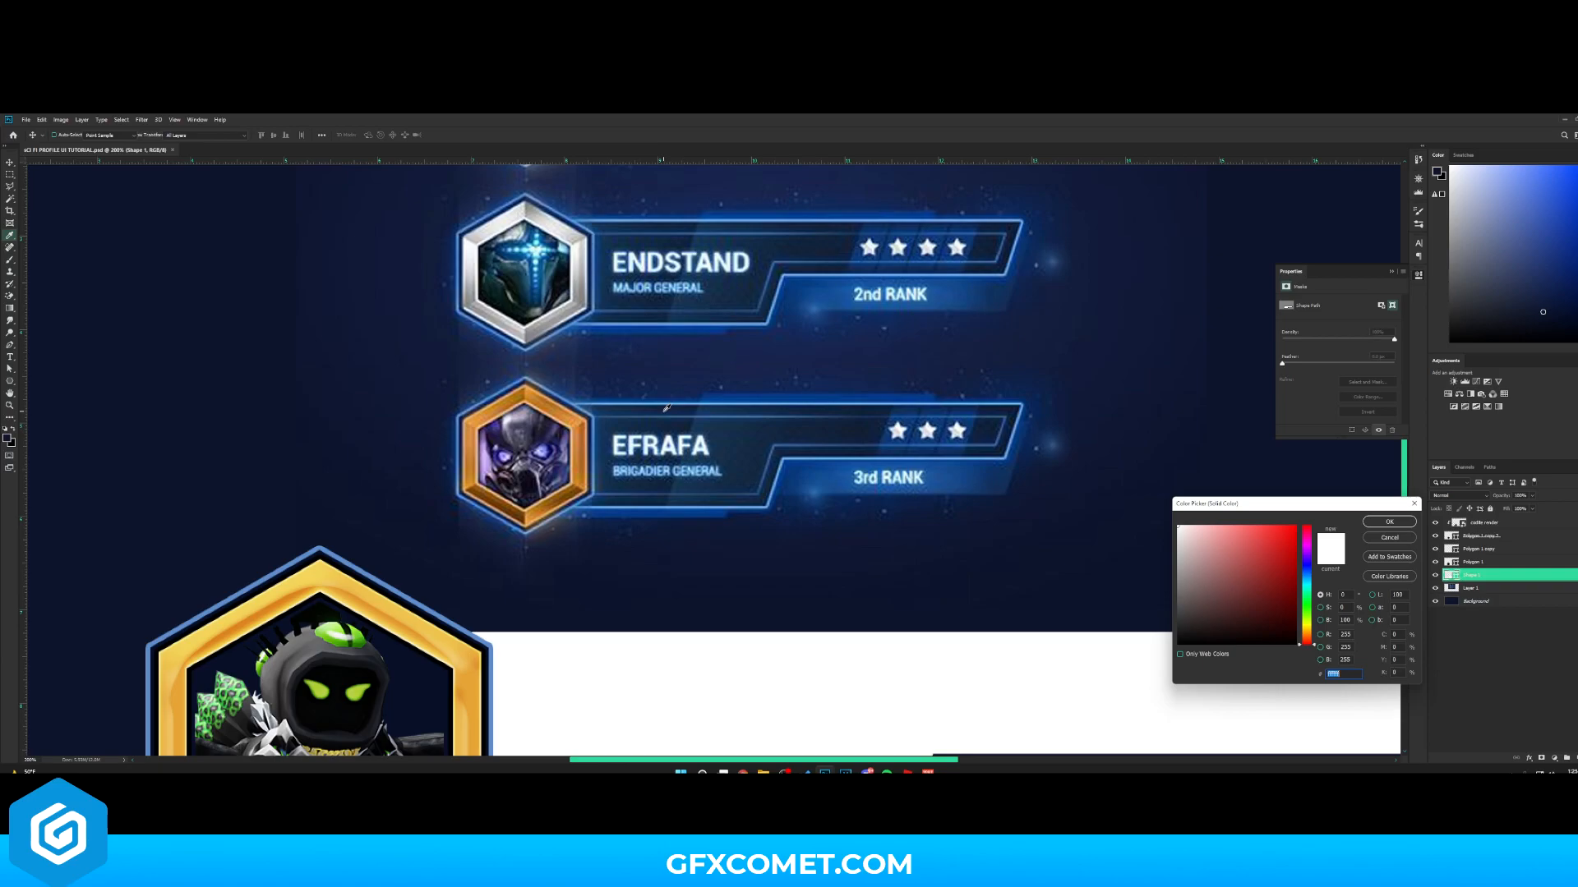
left_click(667, 409)
left_click(824, 448)
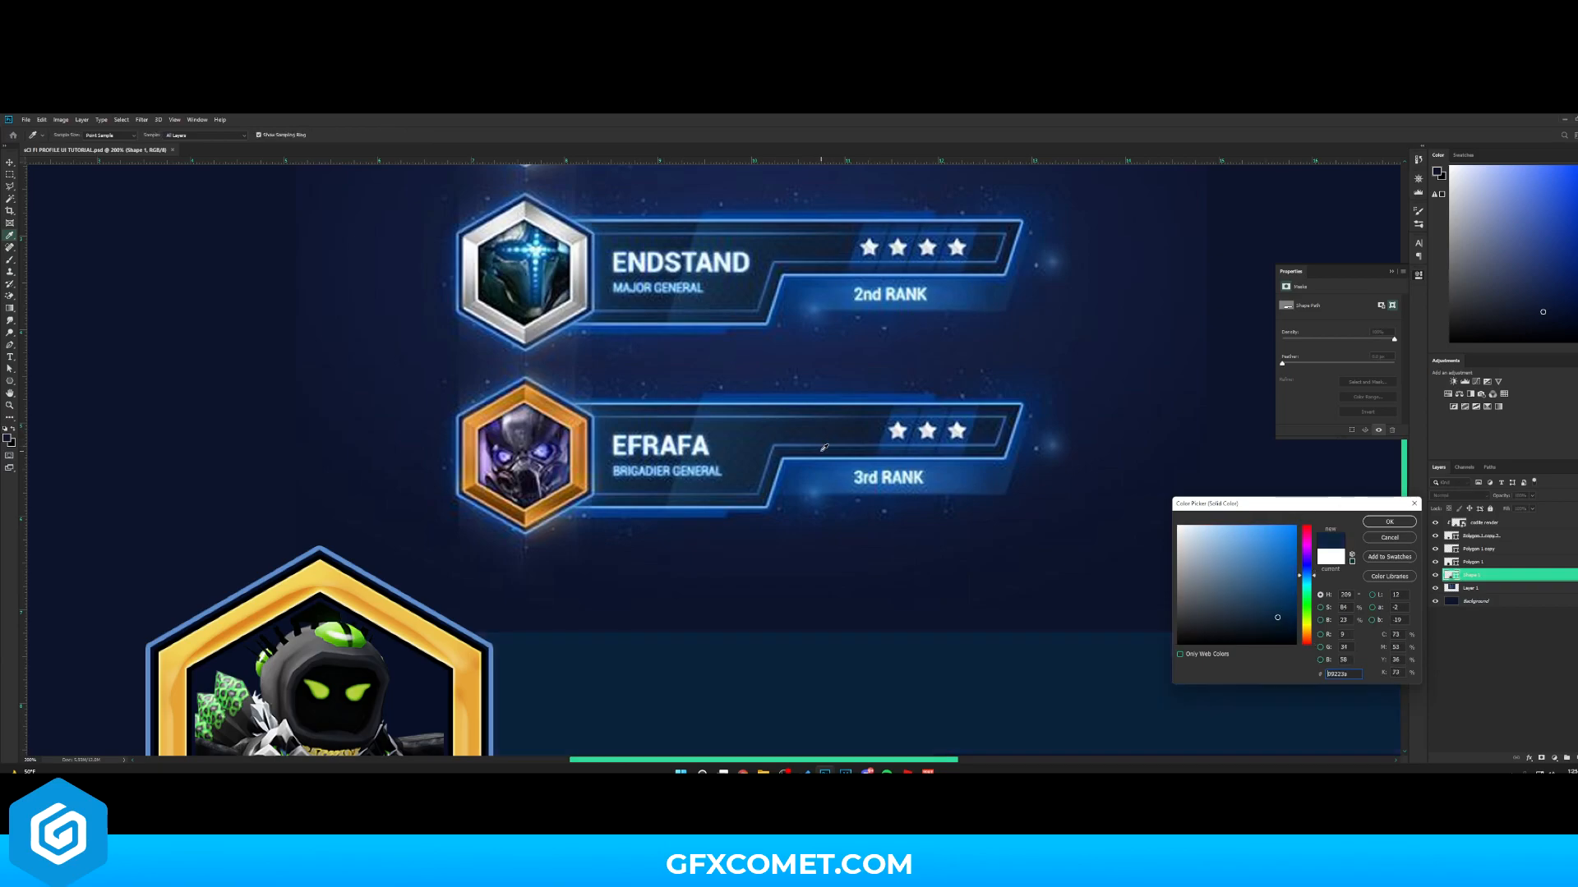
left_click(852, 449)
left_click(829, 447)
left_click(863, 431)
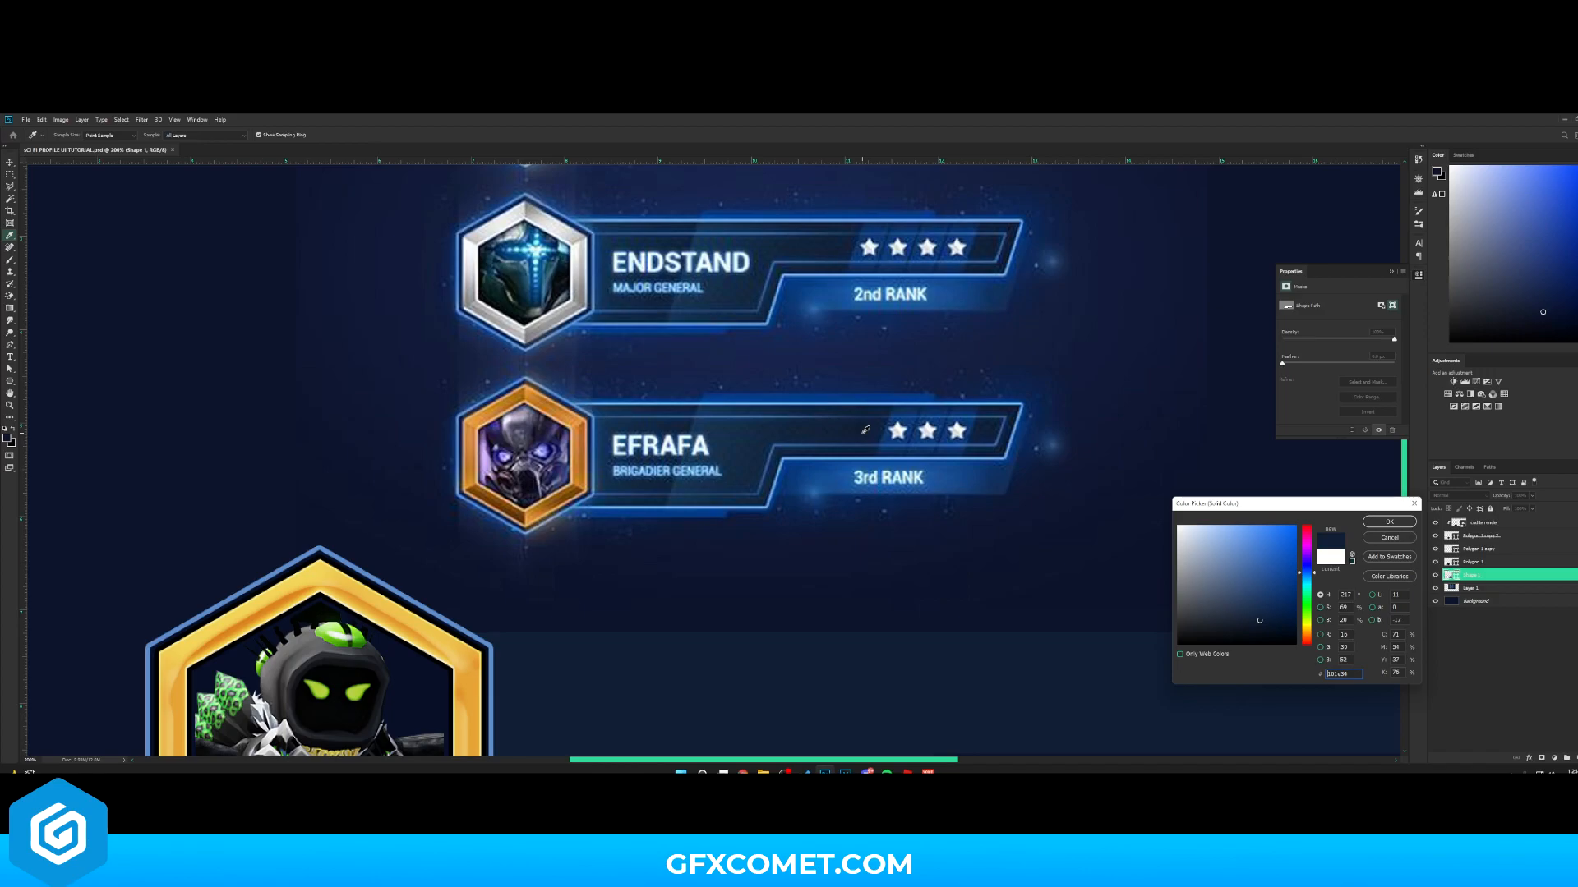
left_click(1385, 522)
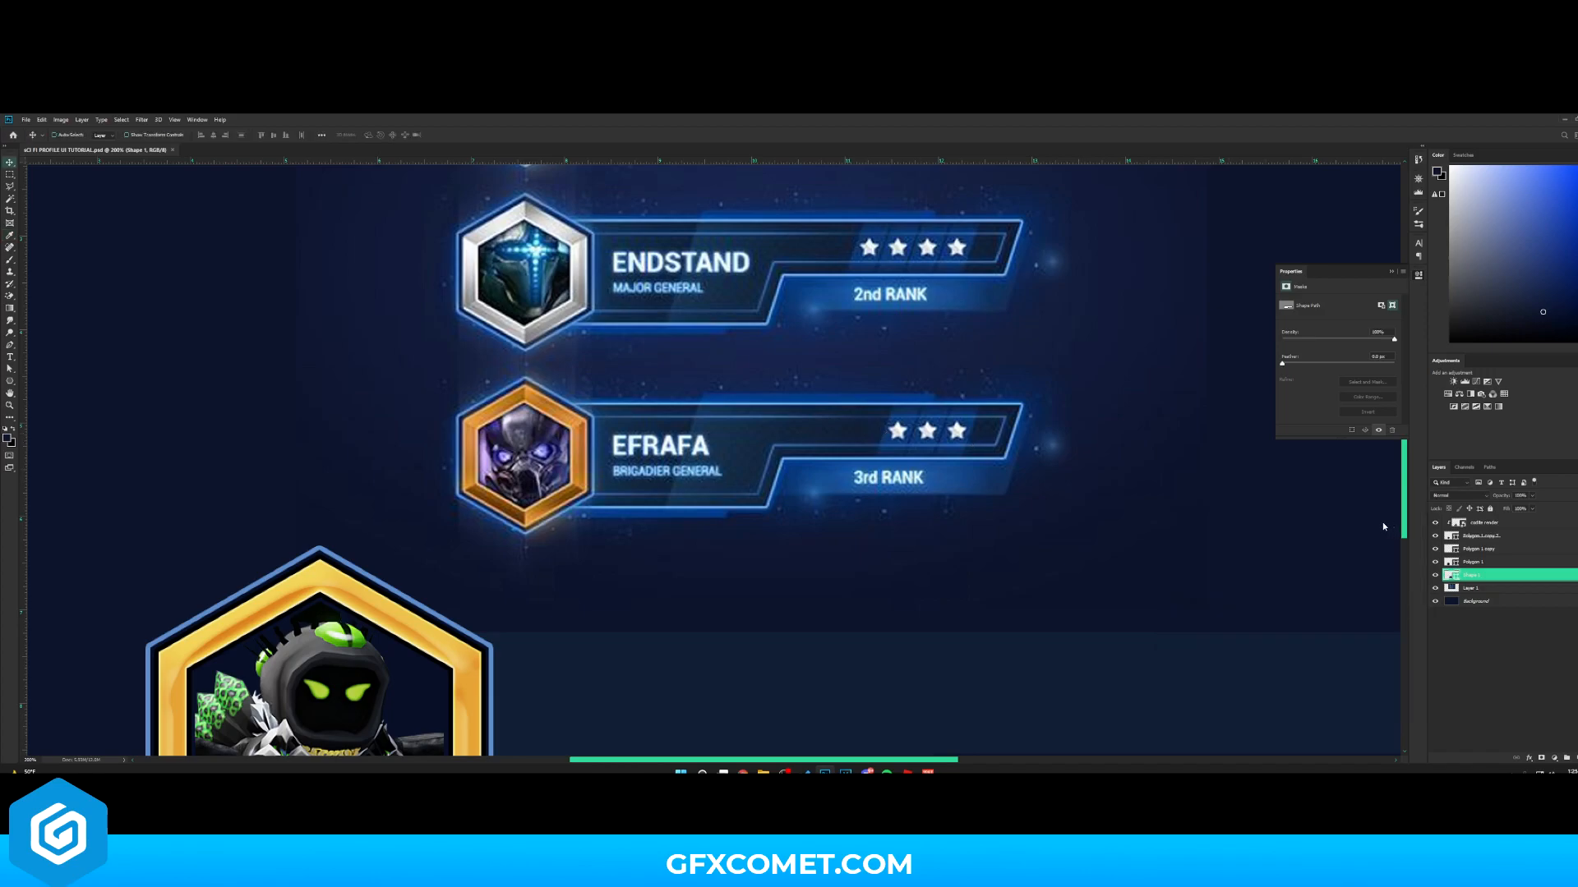
- Add a blue Stroke layer style to the bar shape and adjust its size
right_click(1505, 583)
left_click(1504, 192)
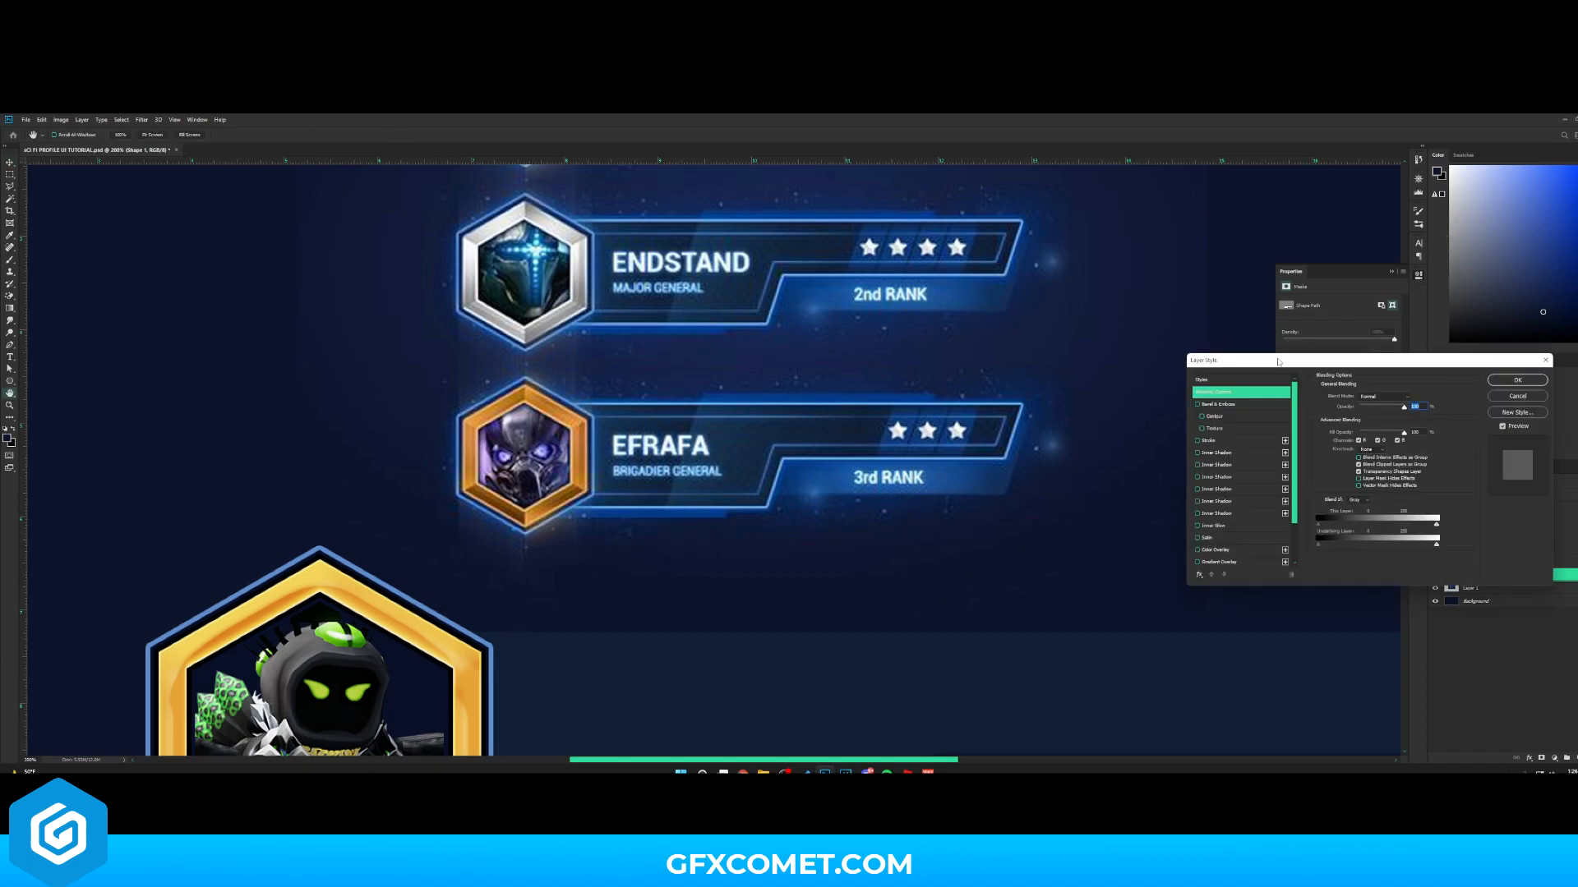
left_click(1083, 450)
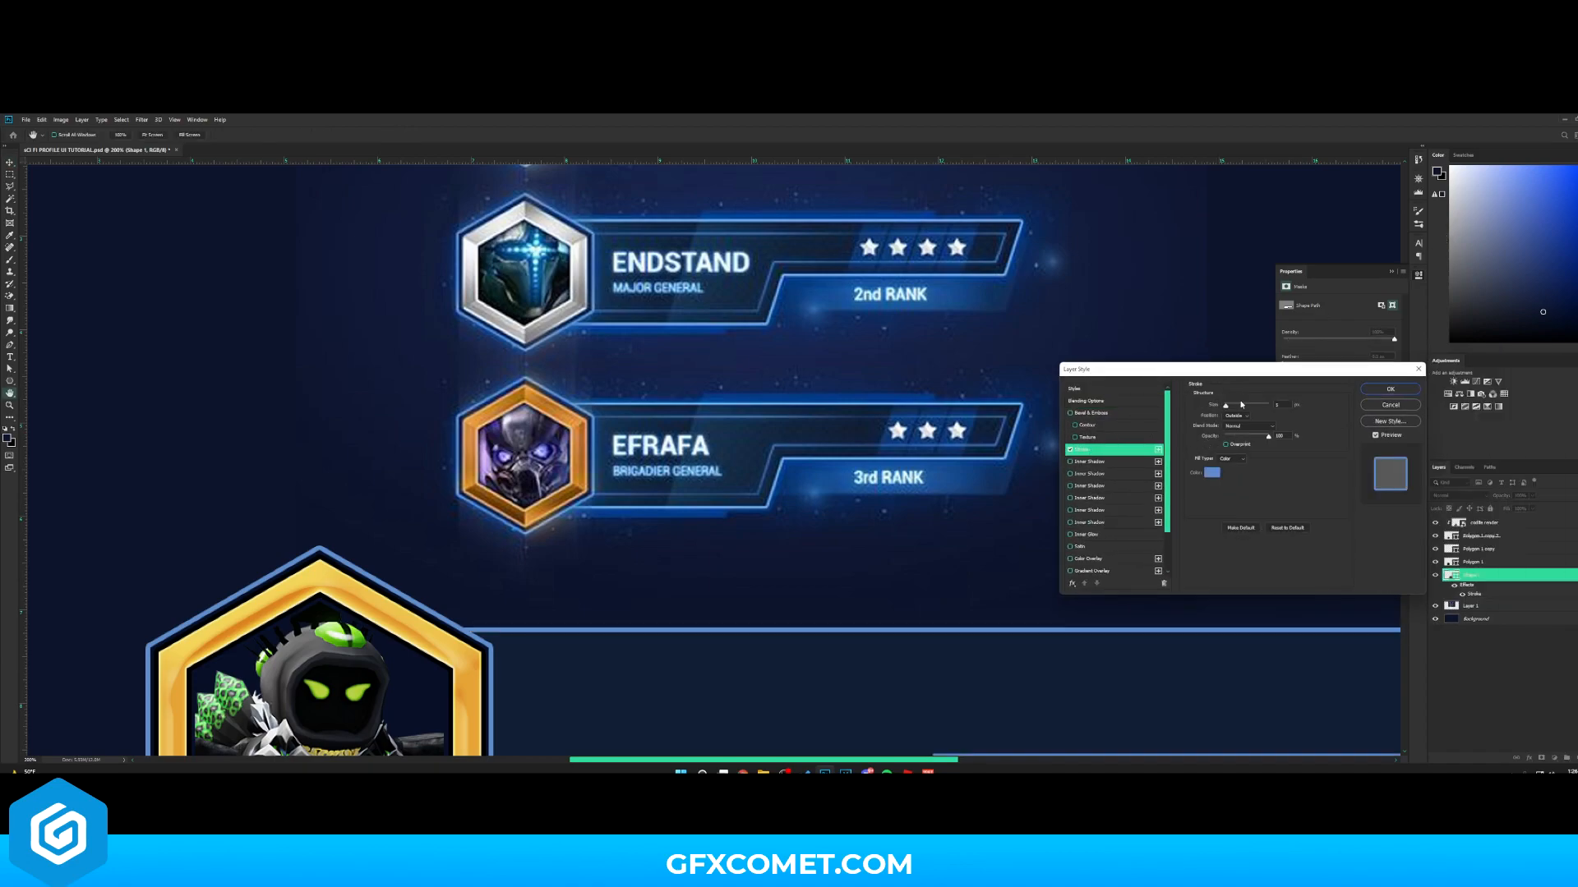
left_click_drag(1227, 406, 1225, 406)
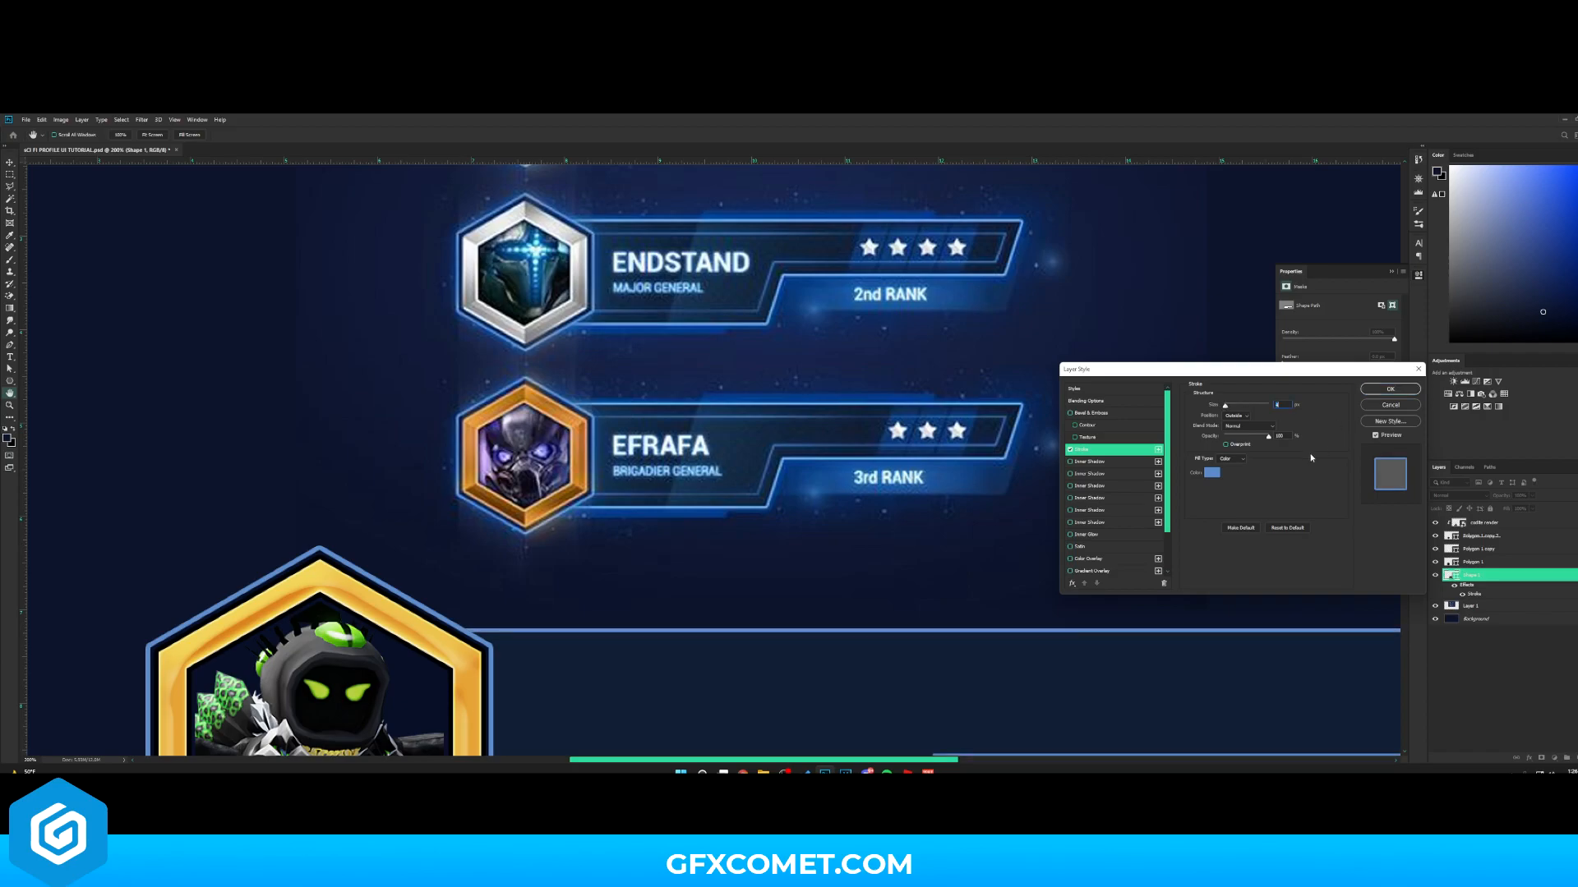
- Add a light blue Outer Glow in Linear Dodge (Add) mode to the bar and lower its opacity
scroll(858, 397, "down", 3)
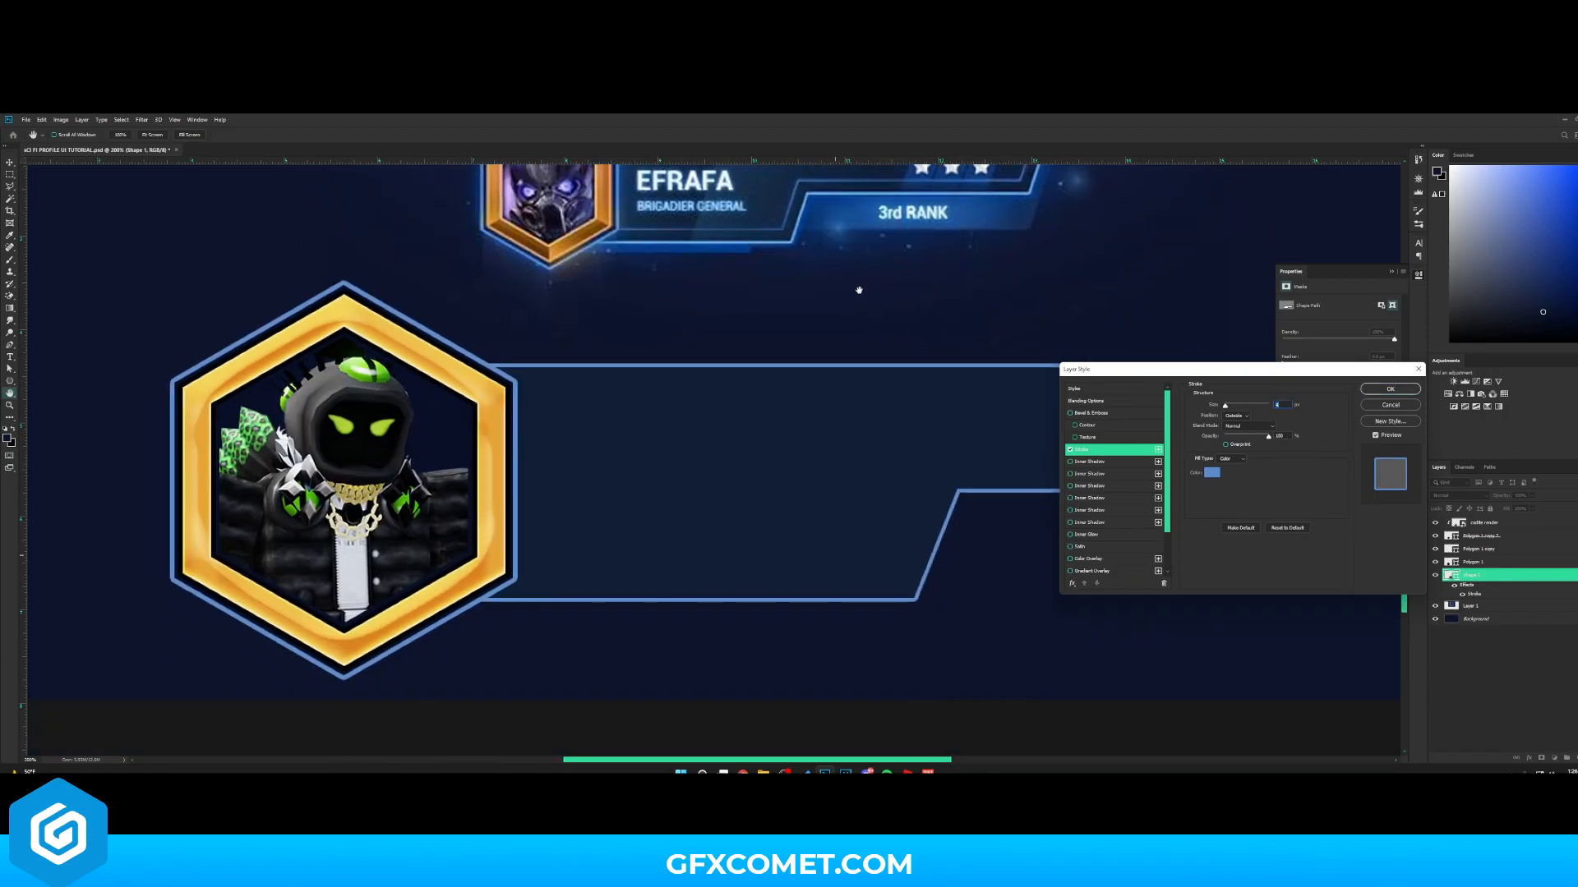
scroll(1093, 548, "down", 2)
left_click(1093, 548)
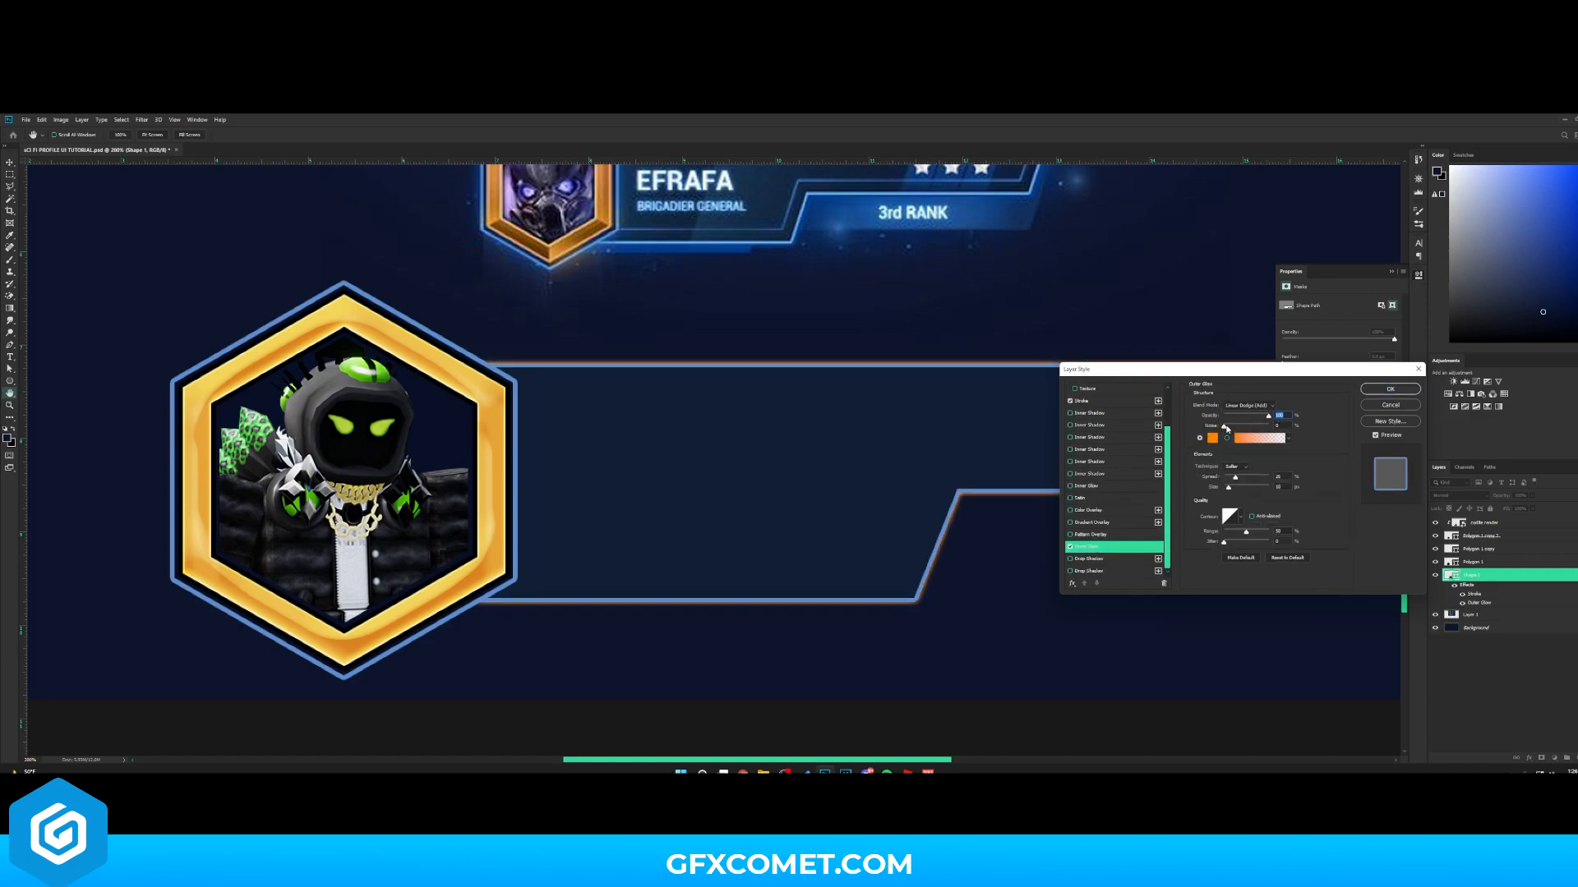
left_click_drag(1228, 488, 1231, 488)
left_click(1213, 440)
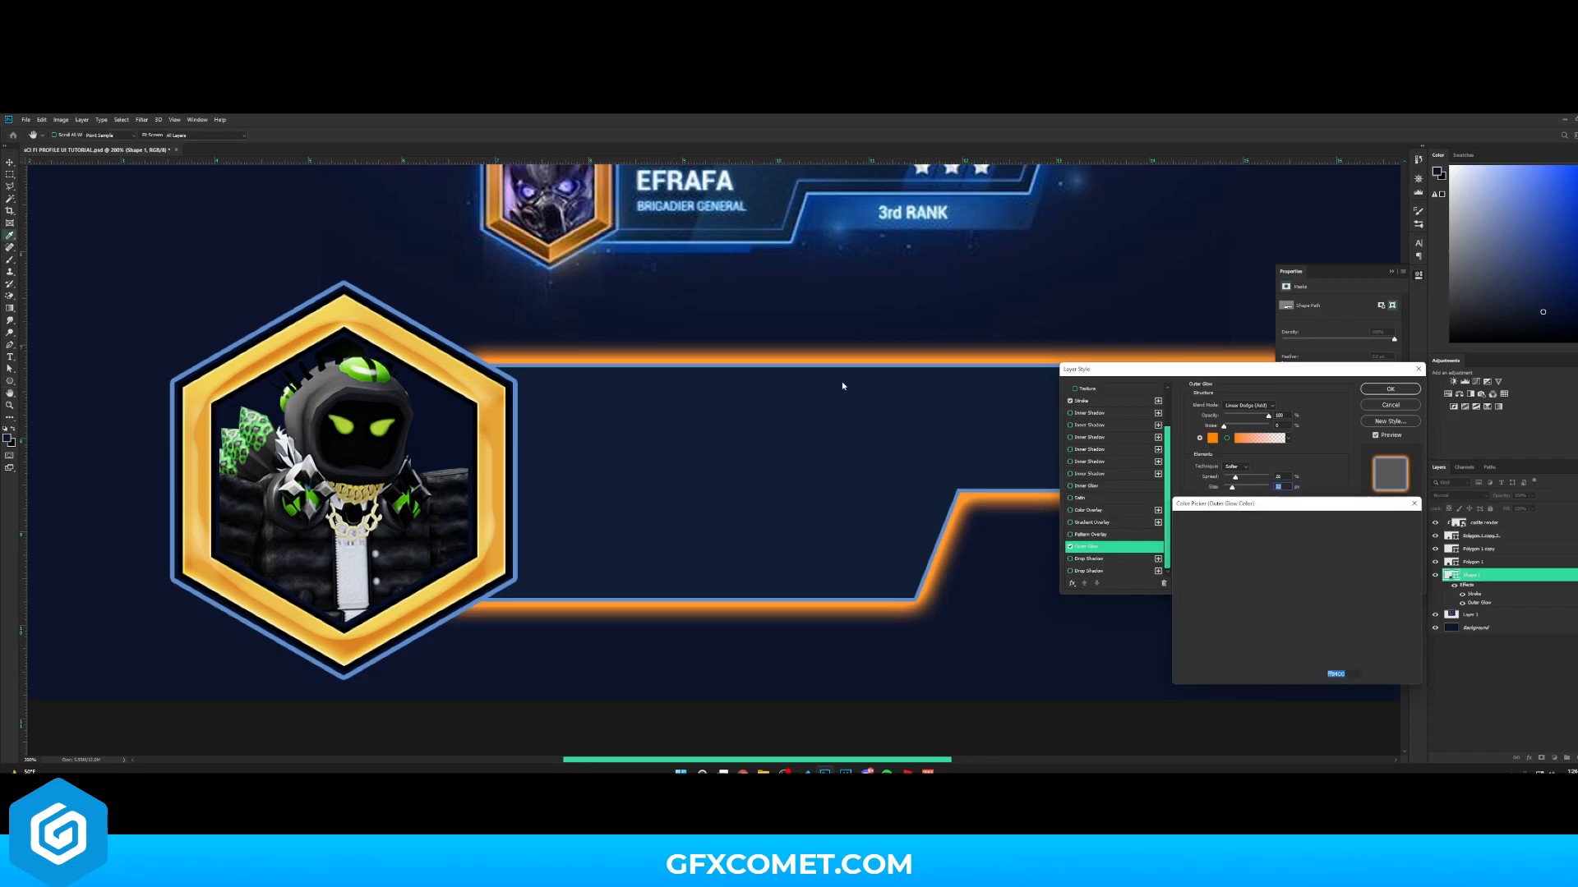
left_click(823, 360)
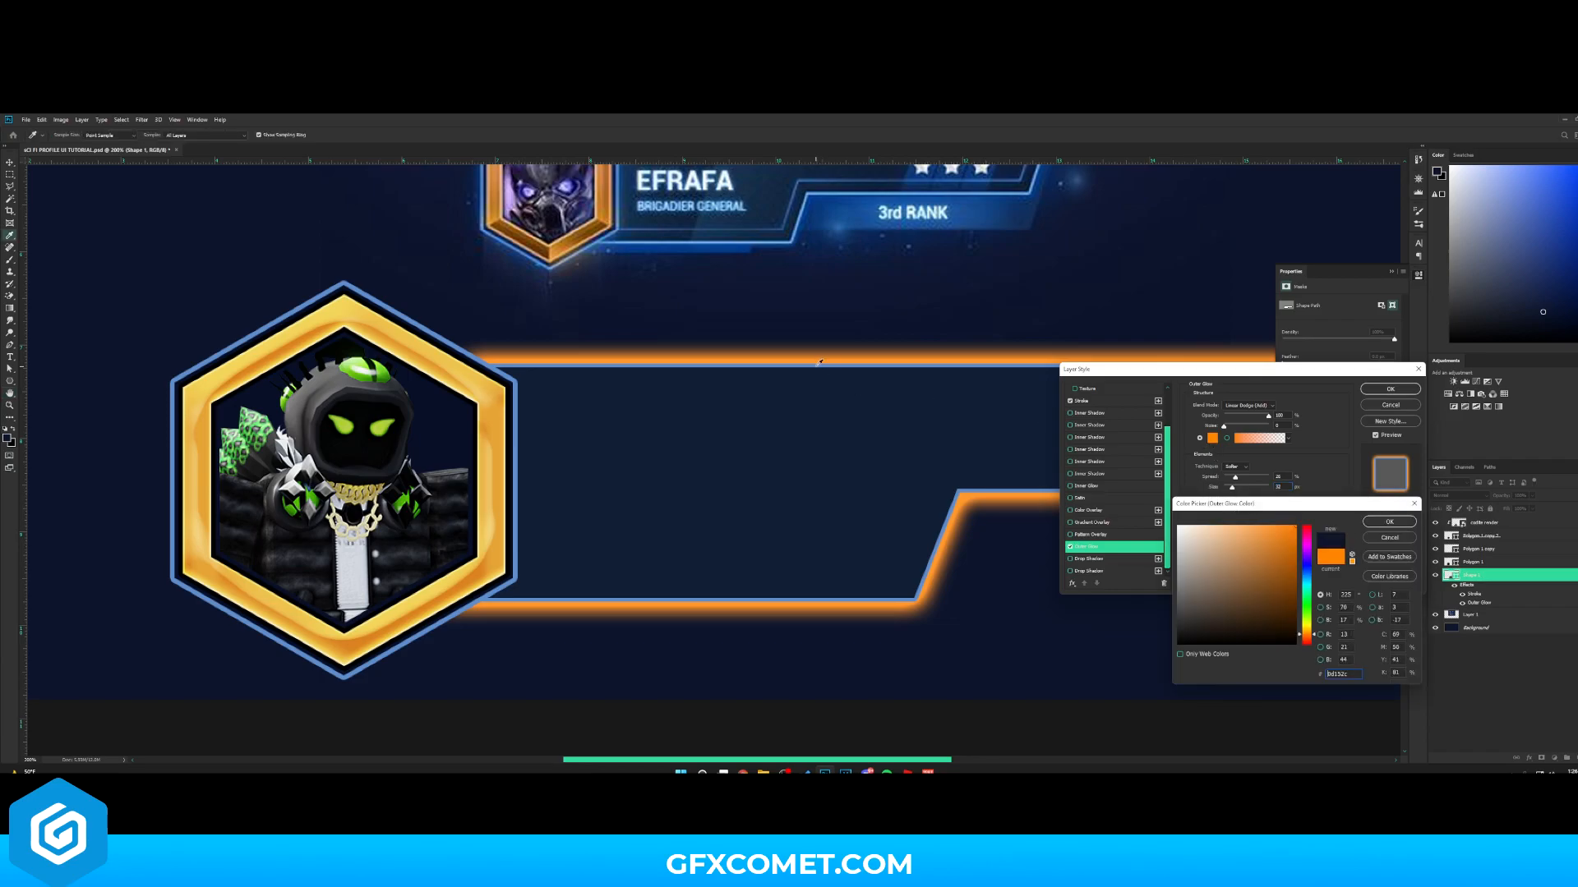
left_click(1306, 576)
left_click(1264, 545)
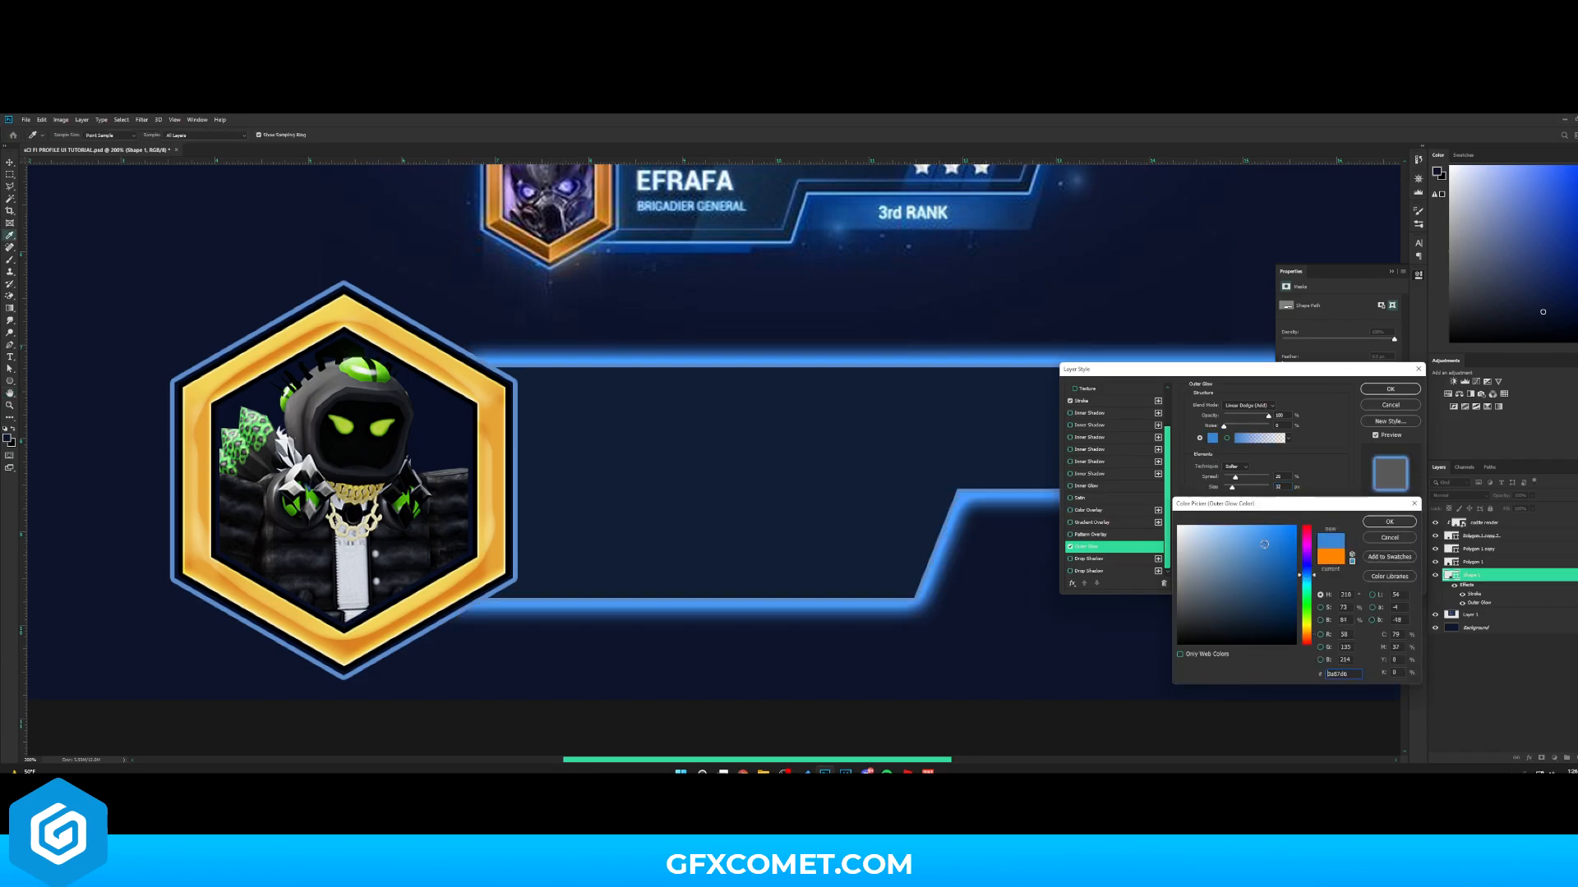
left_click(1272, 560)
left_click(1271, 552)
left_click(1389, 523)
mouse_move(1268, 417)
left_mouse_down()
mouse_move(1228, 417)
mouse_move(1243, 417)
left_mouse_up()
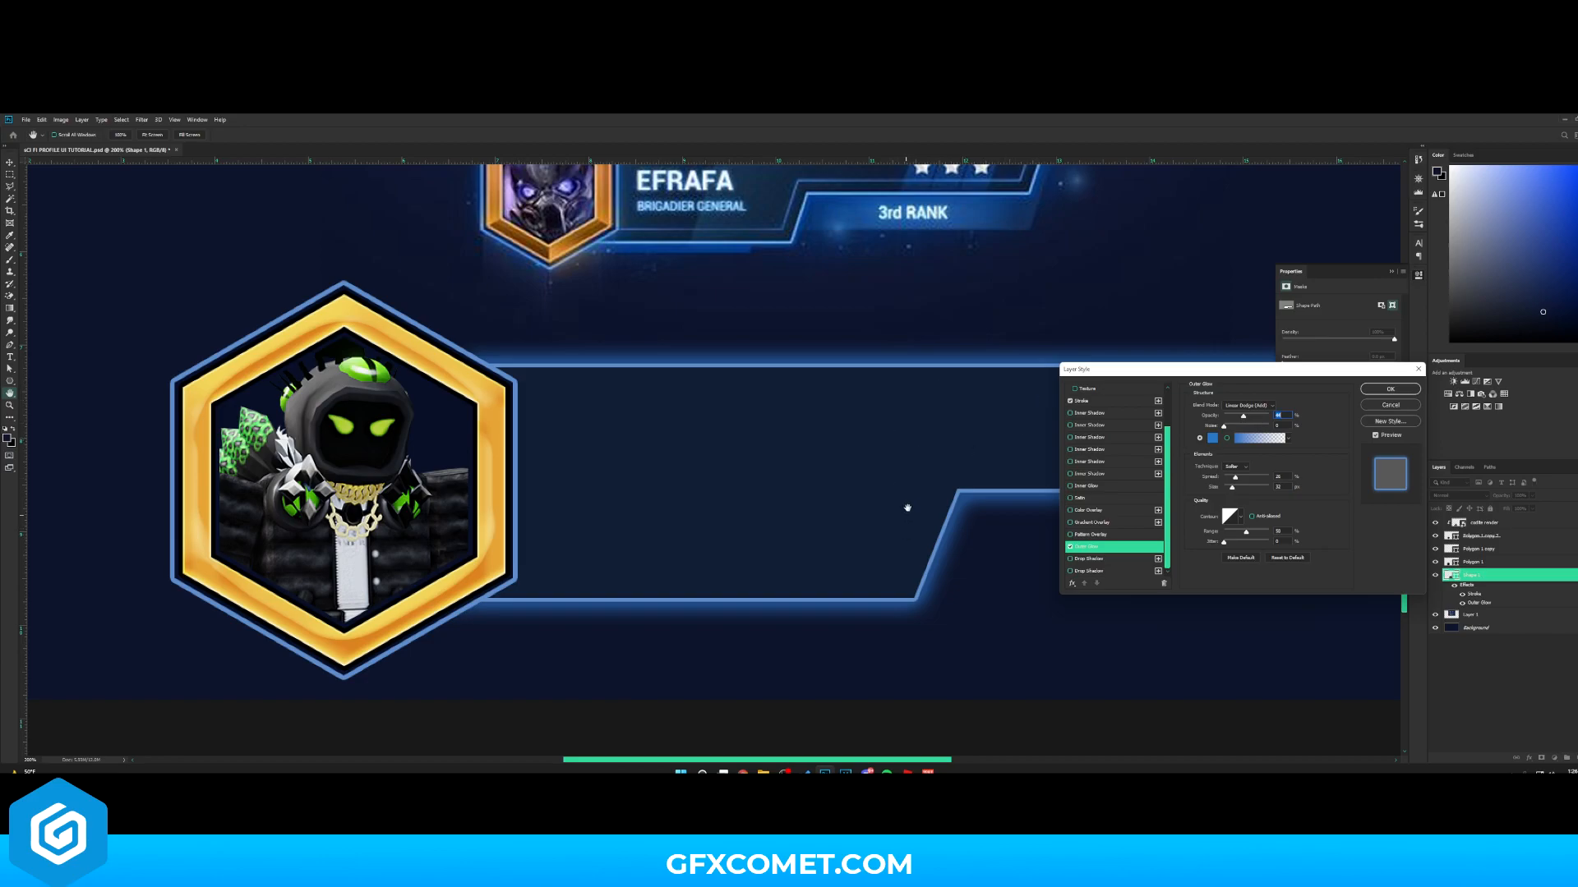
scroll(908, 508, "up", 2)
left_click_drag(1242, 417, 1236, 418)
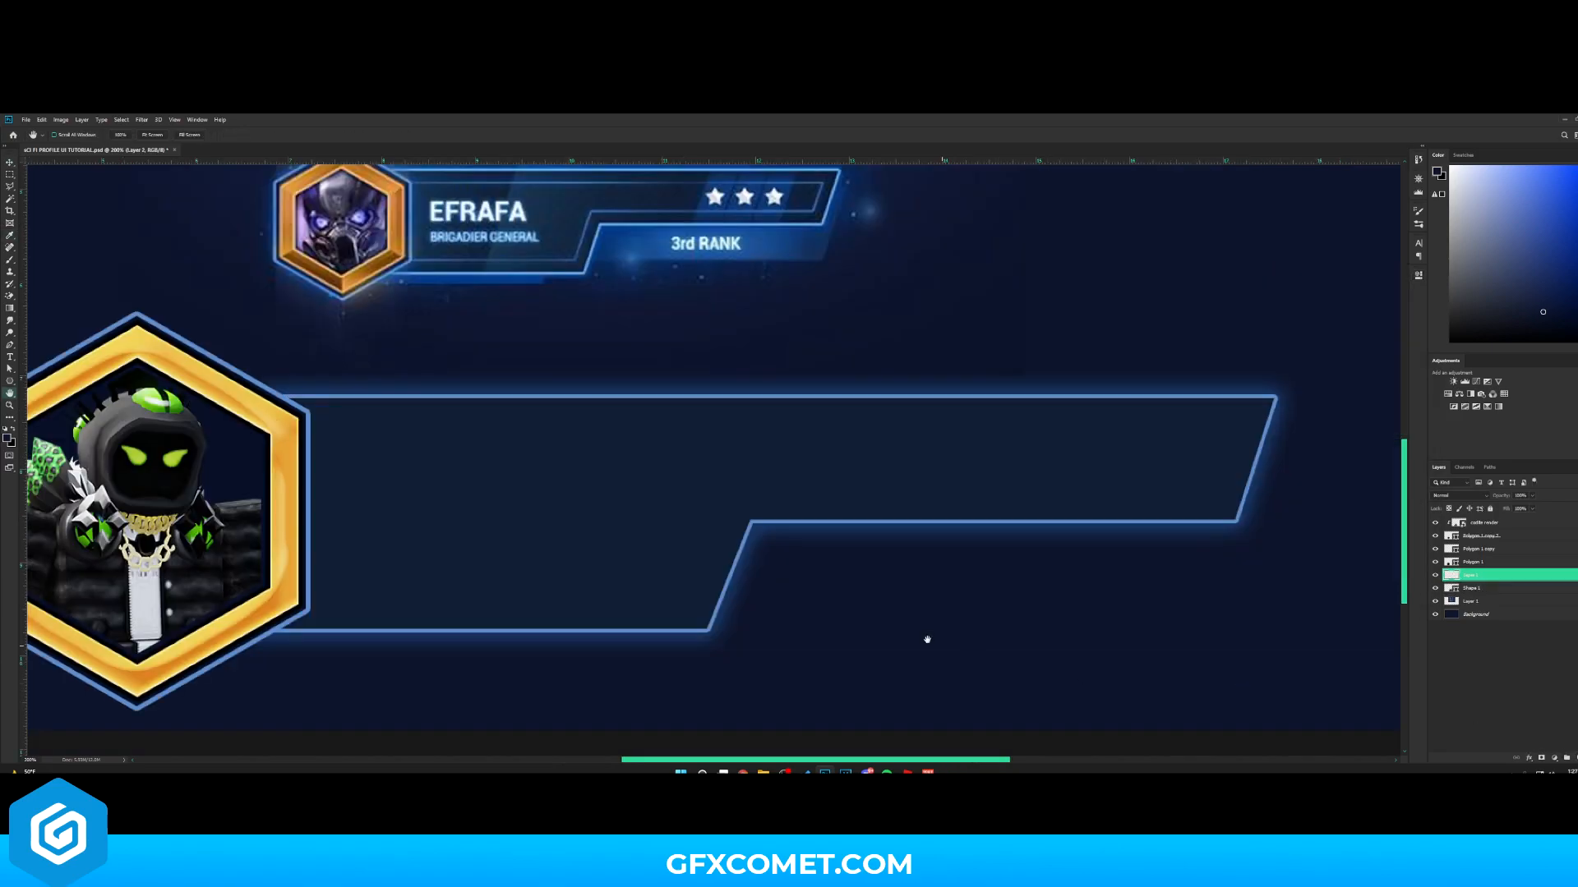
scroll(358, 420, "up", 1)
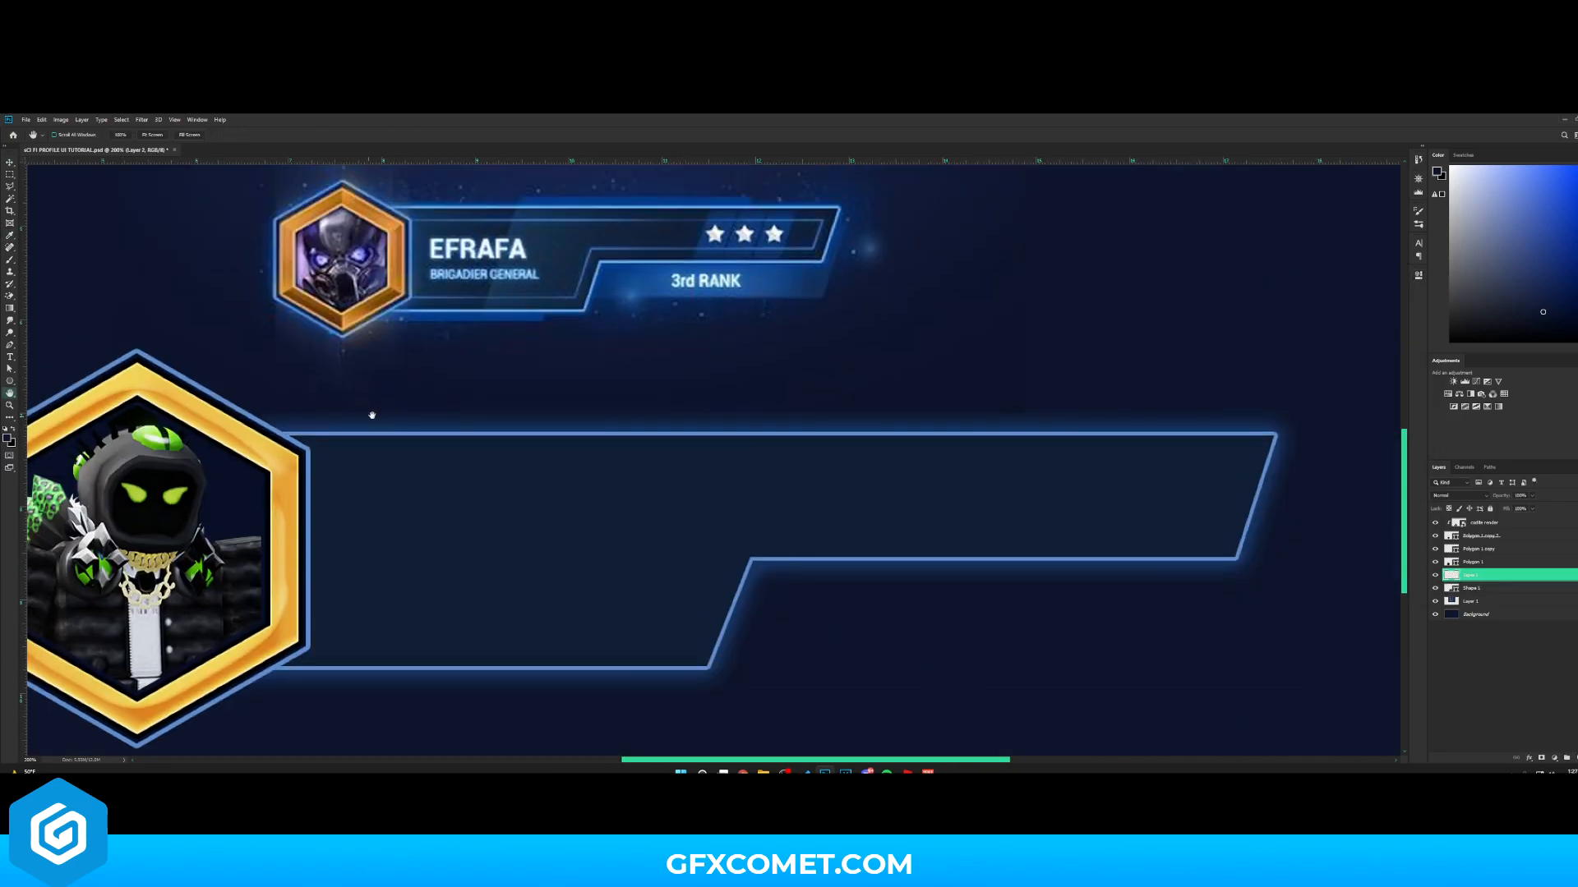
- Draw a smaller white inner bar shape inside the banner outline with the Pen tool
left_click(10, 346)
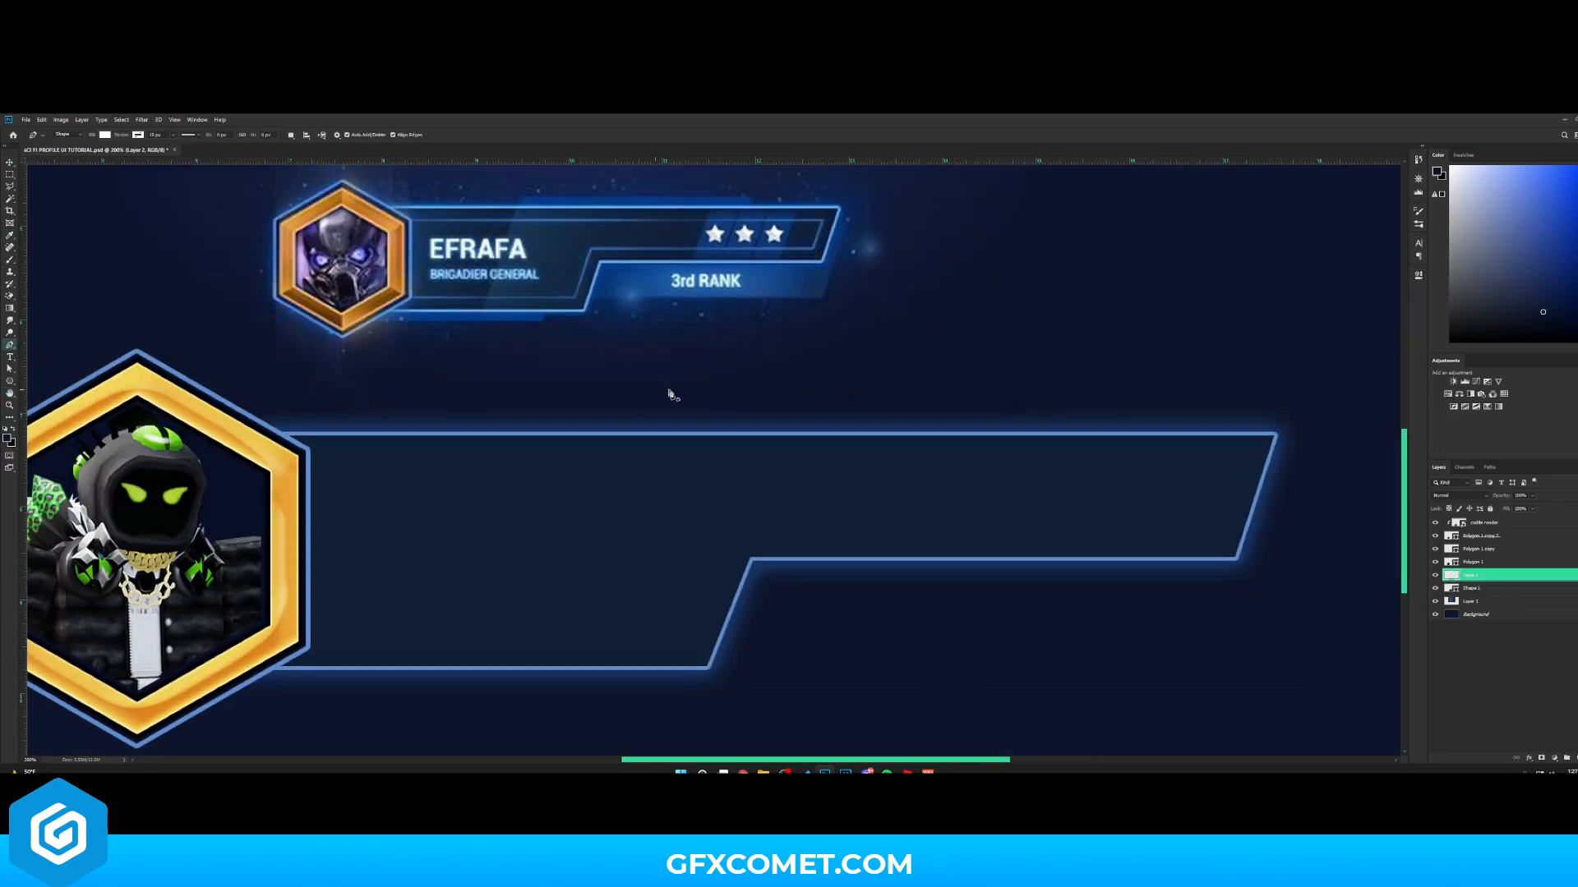
left_click(297, 460)
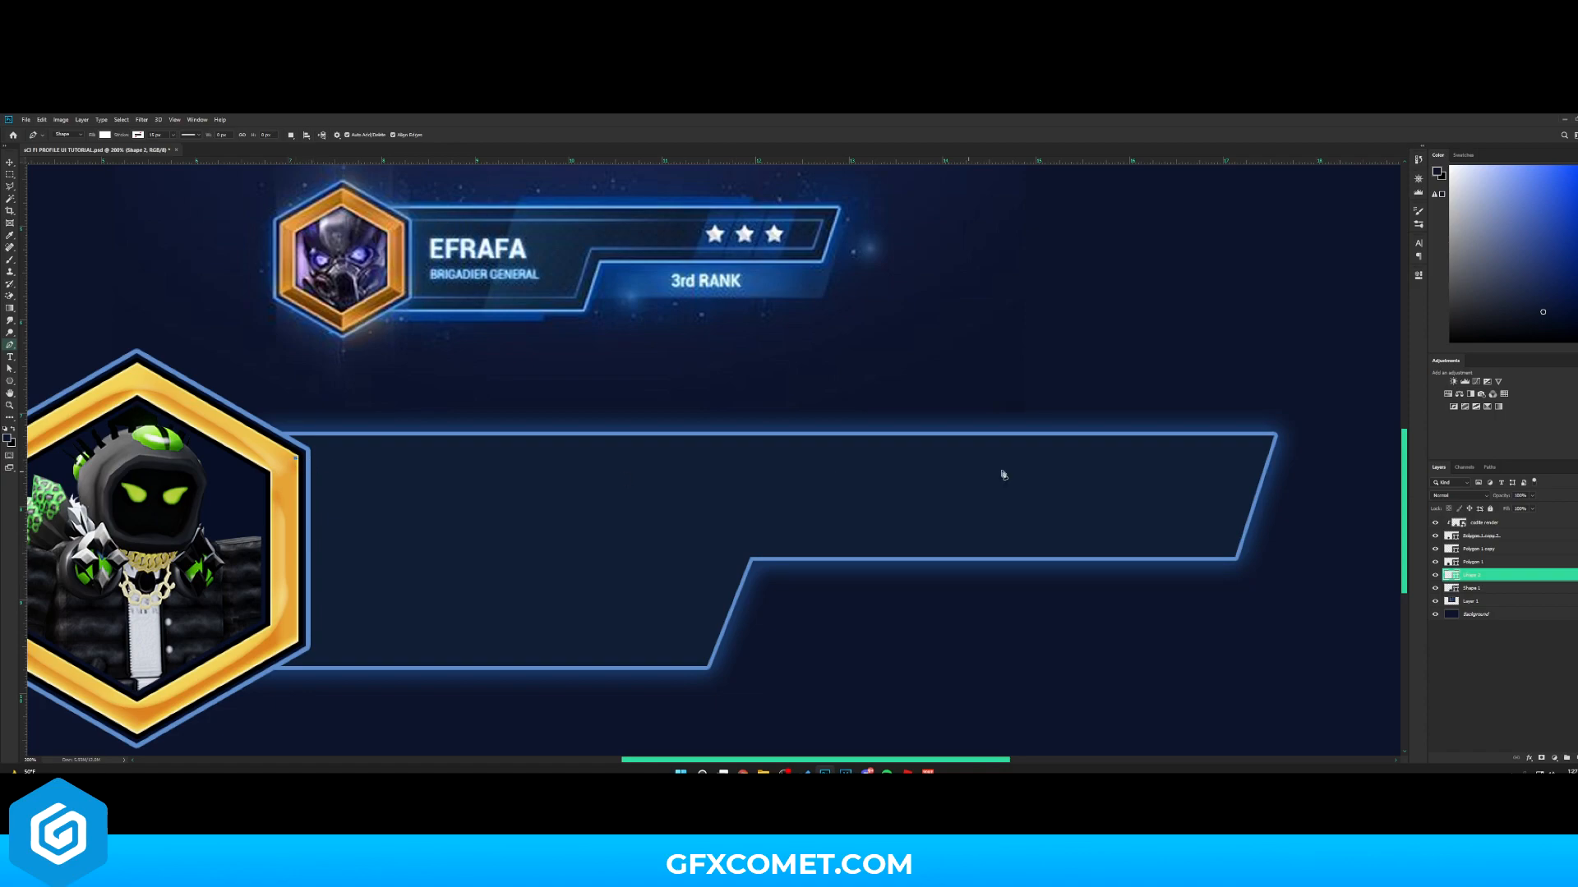
left_click(1244, 458)
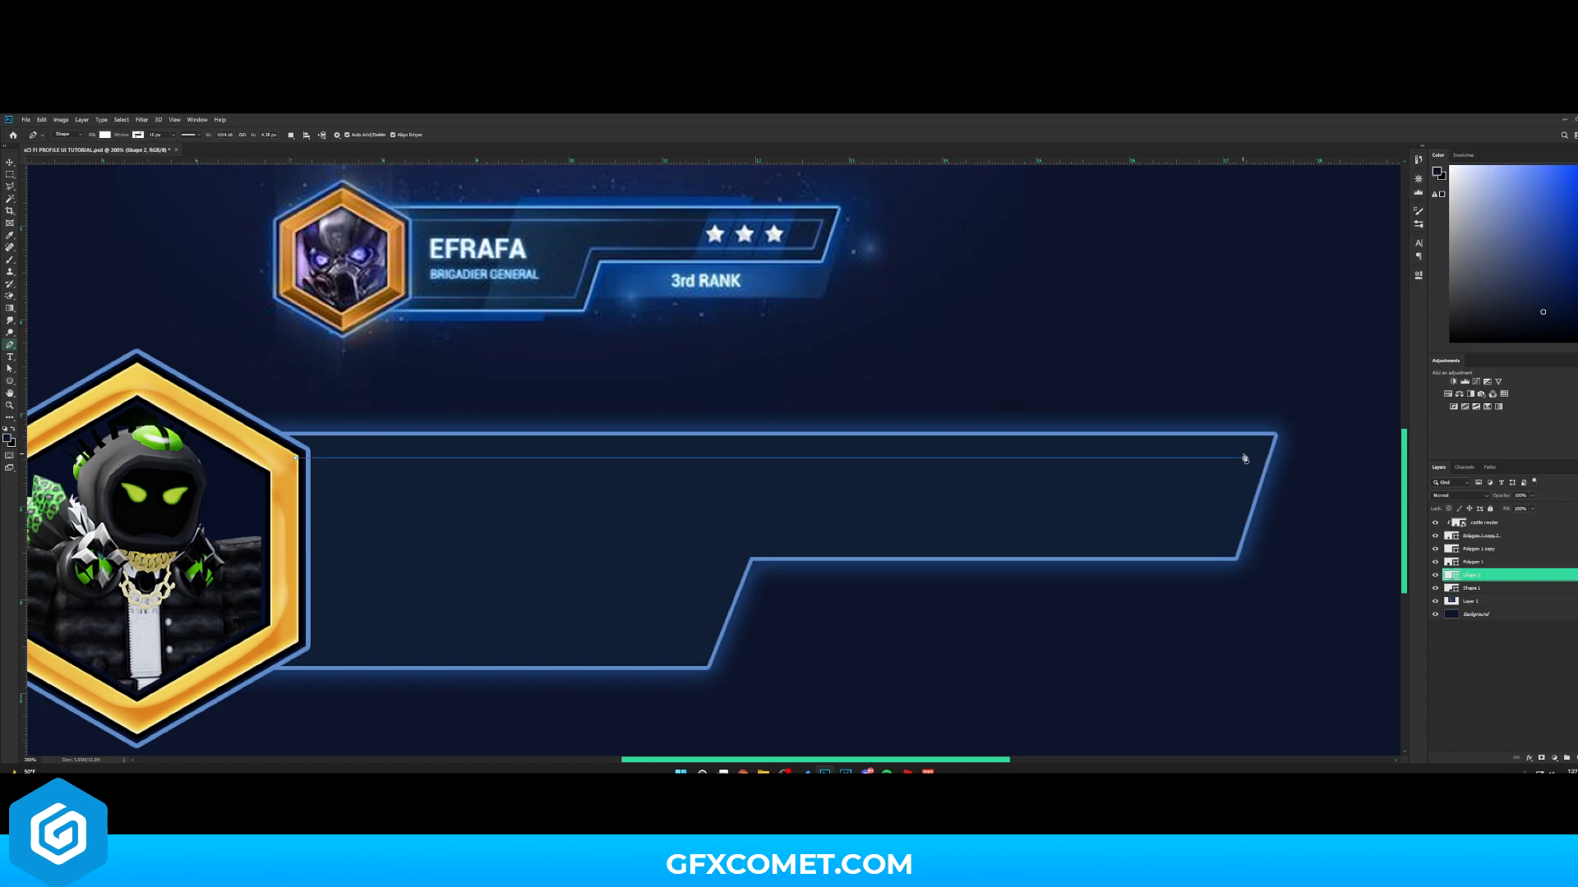
left_click(1218, 544)
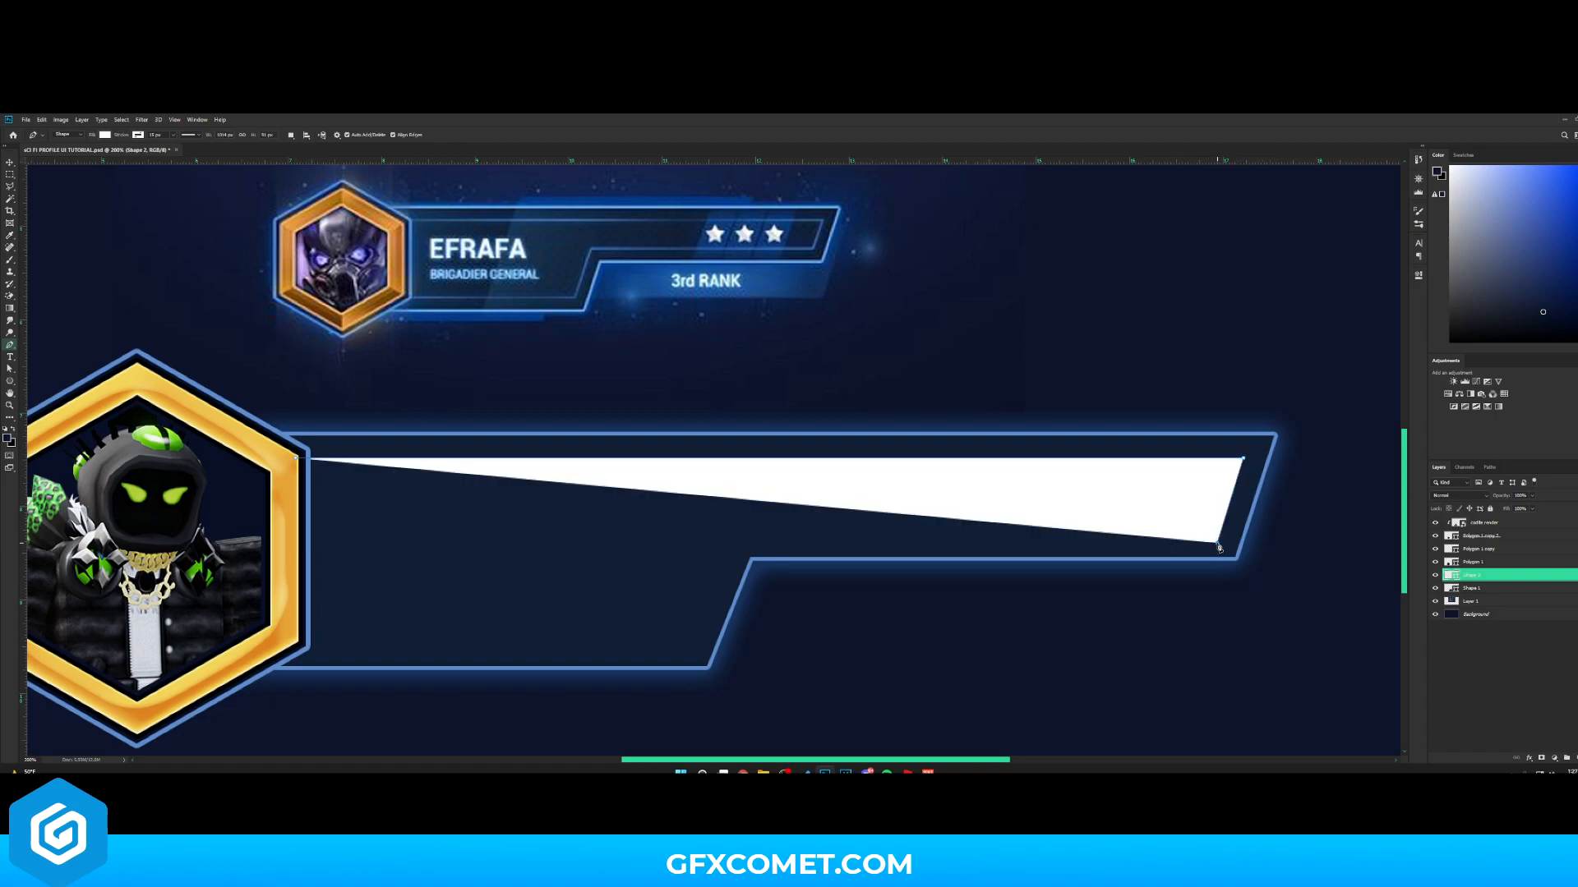
left_click(731, 542)
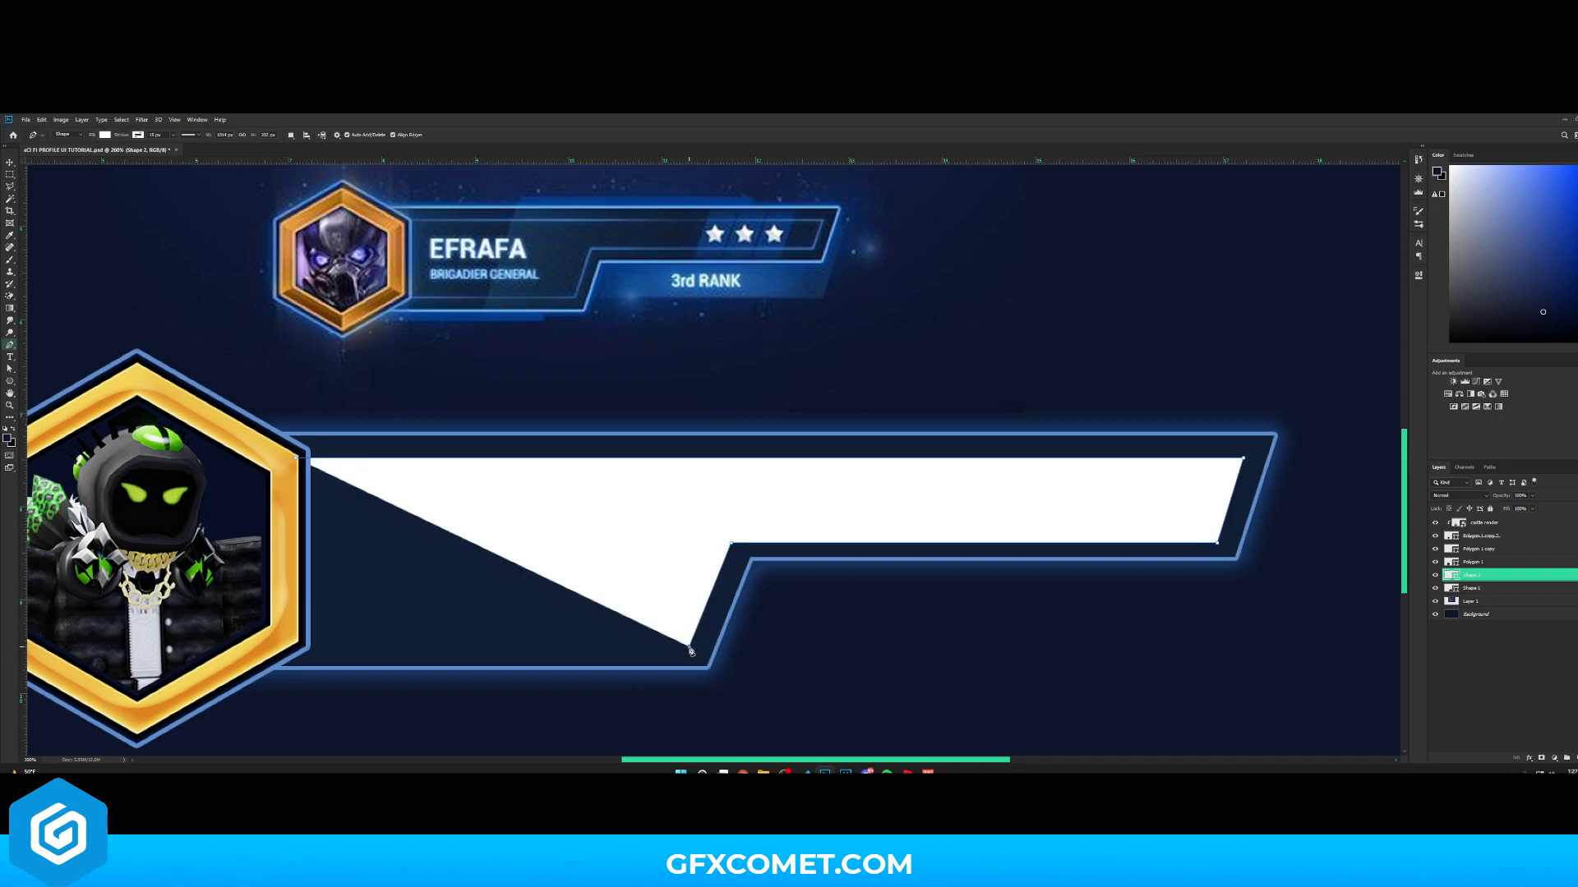
left_click(687, 648)
left_click(259, 647)
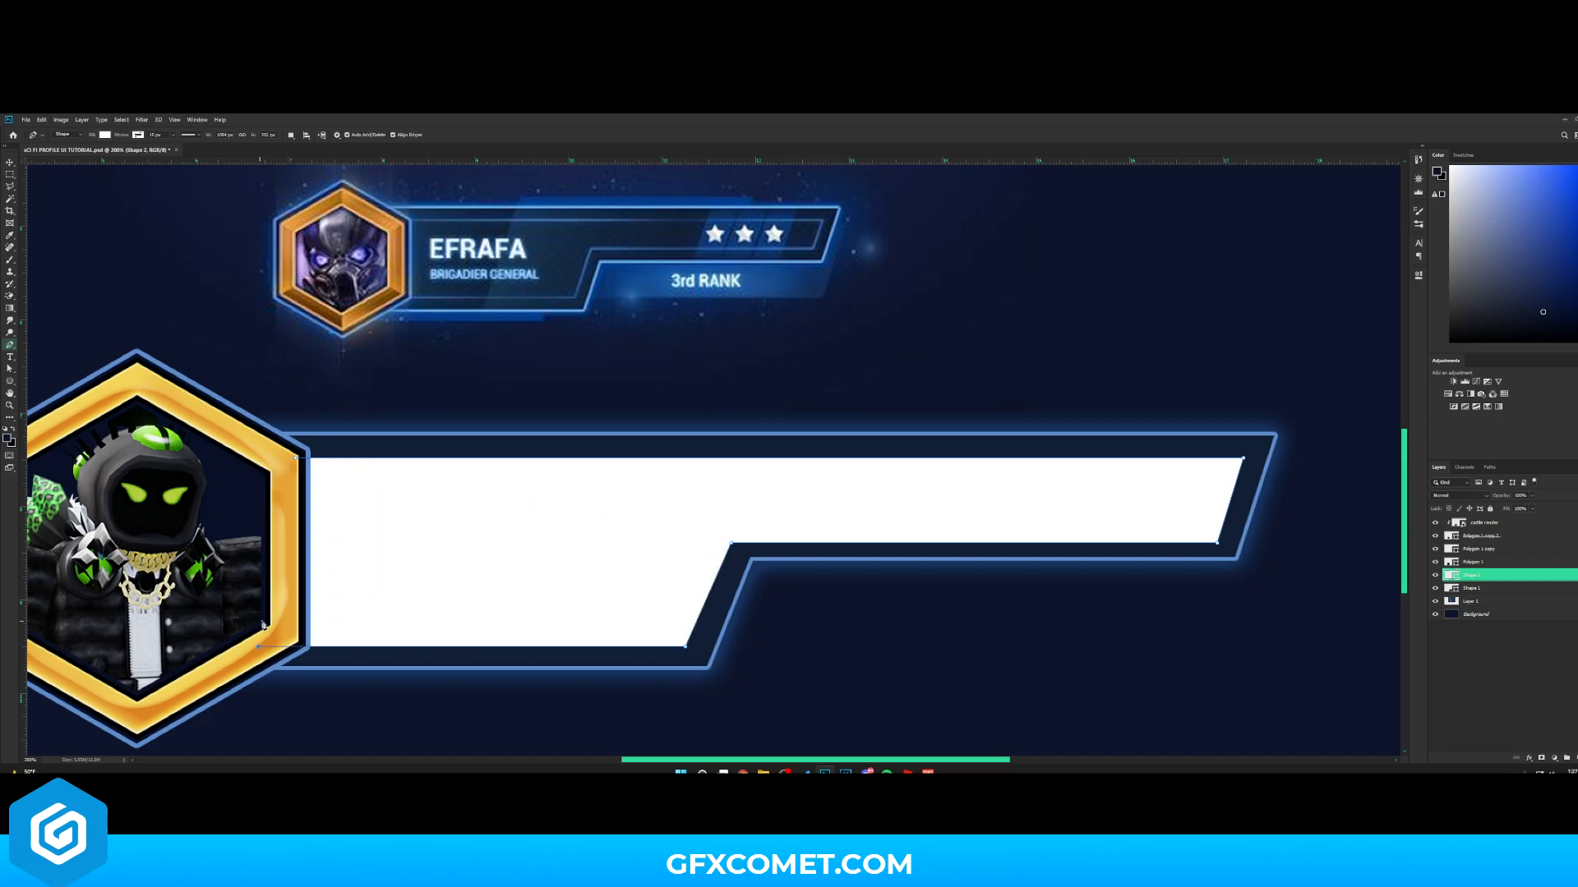
left_click(295, 460)
key("v")
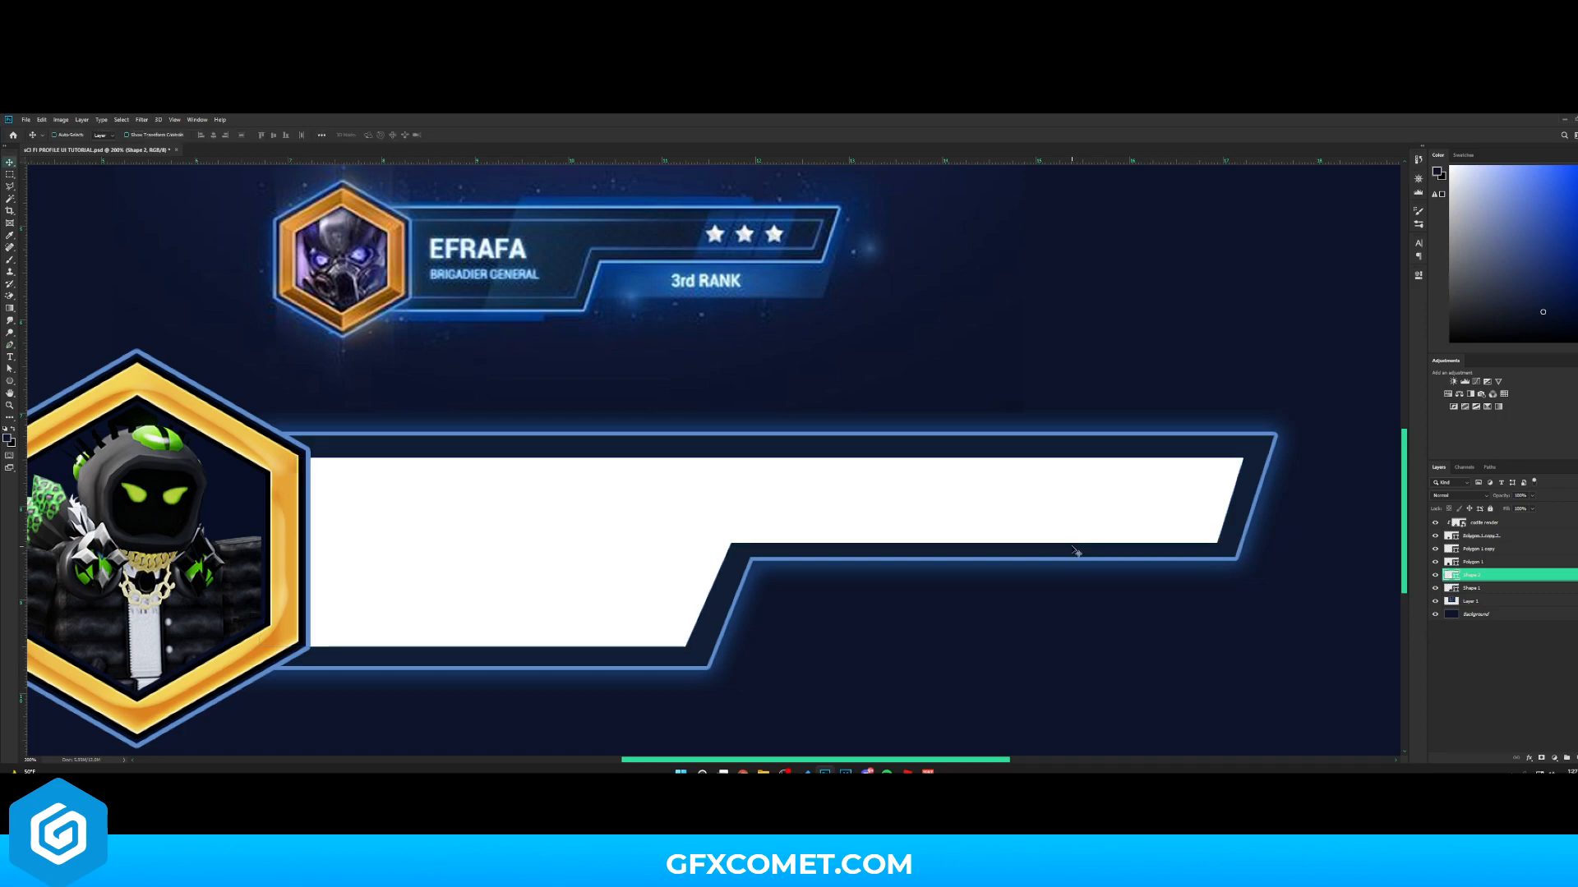
- Set the inner bar's fill to a dark navy sampled from the reference banner
double_click(1455, 575)
left_click(563, 249)
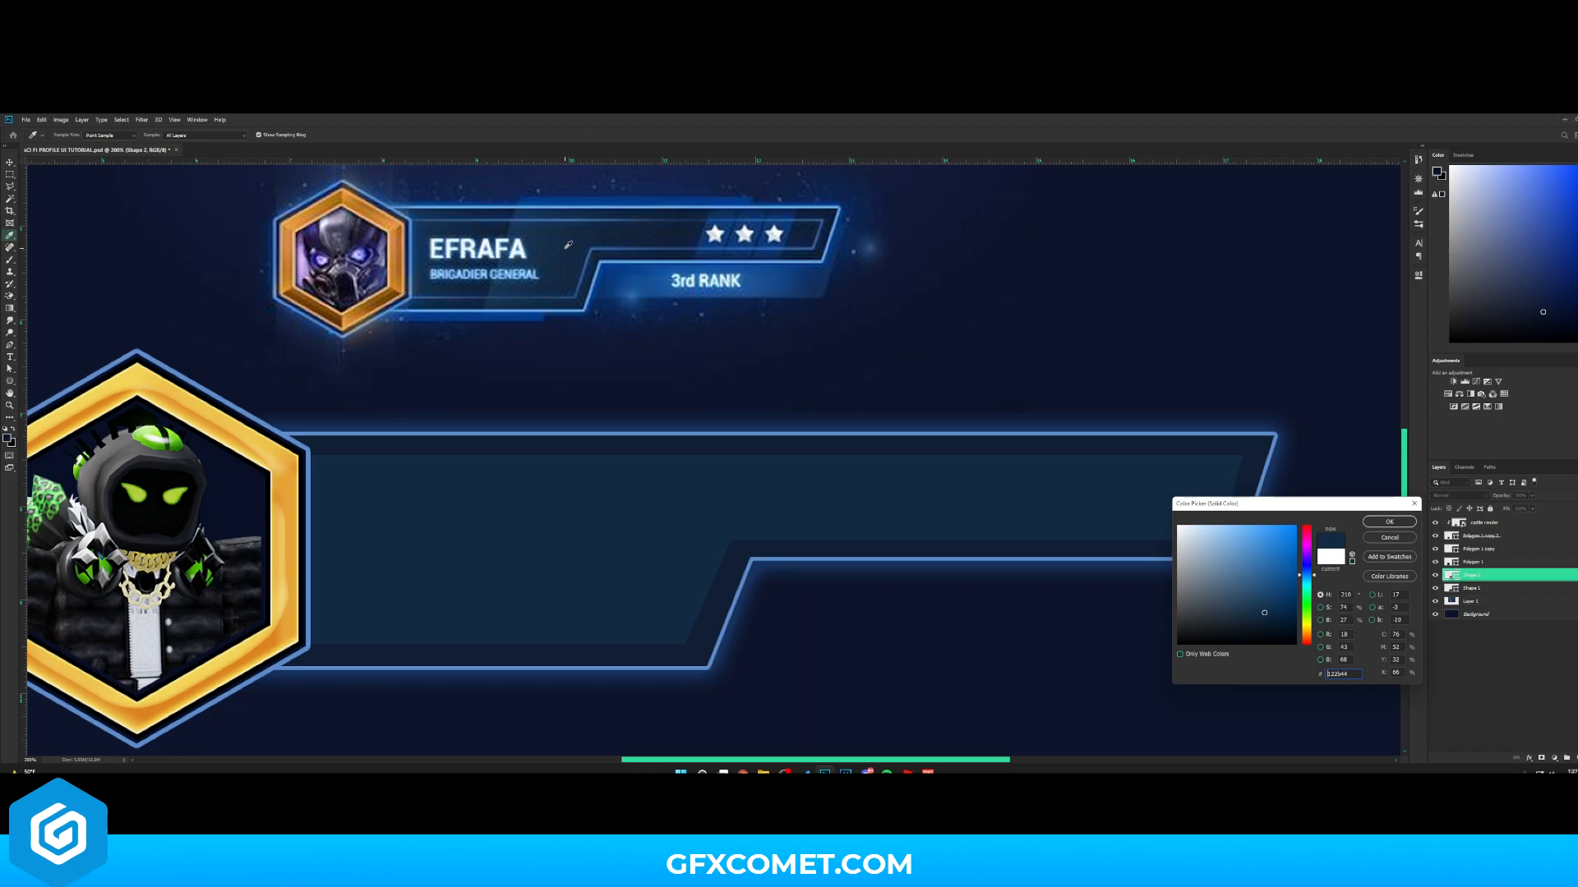
left_click(816, 450)
left_click(1264, 624)
left_click(1388, 521)
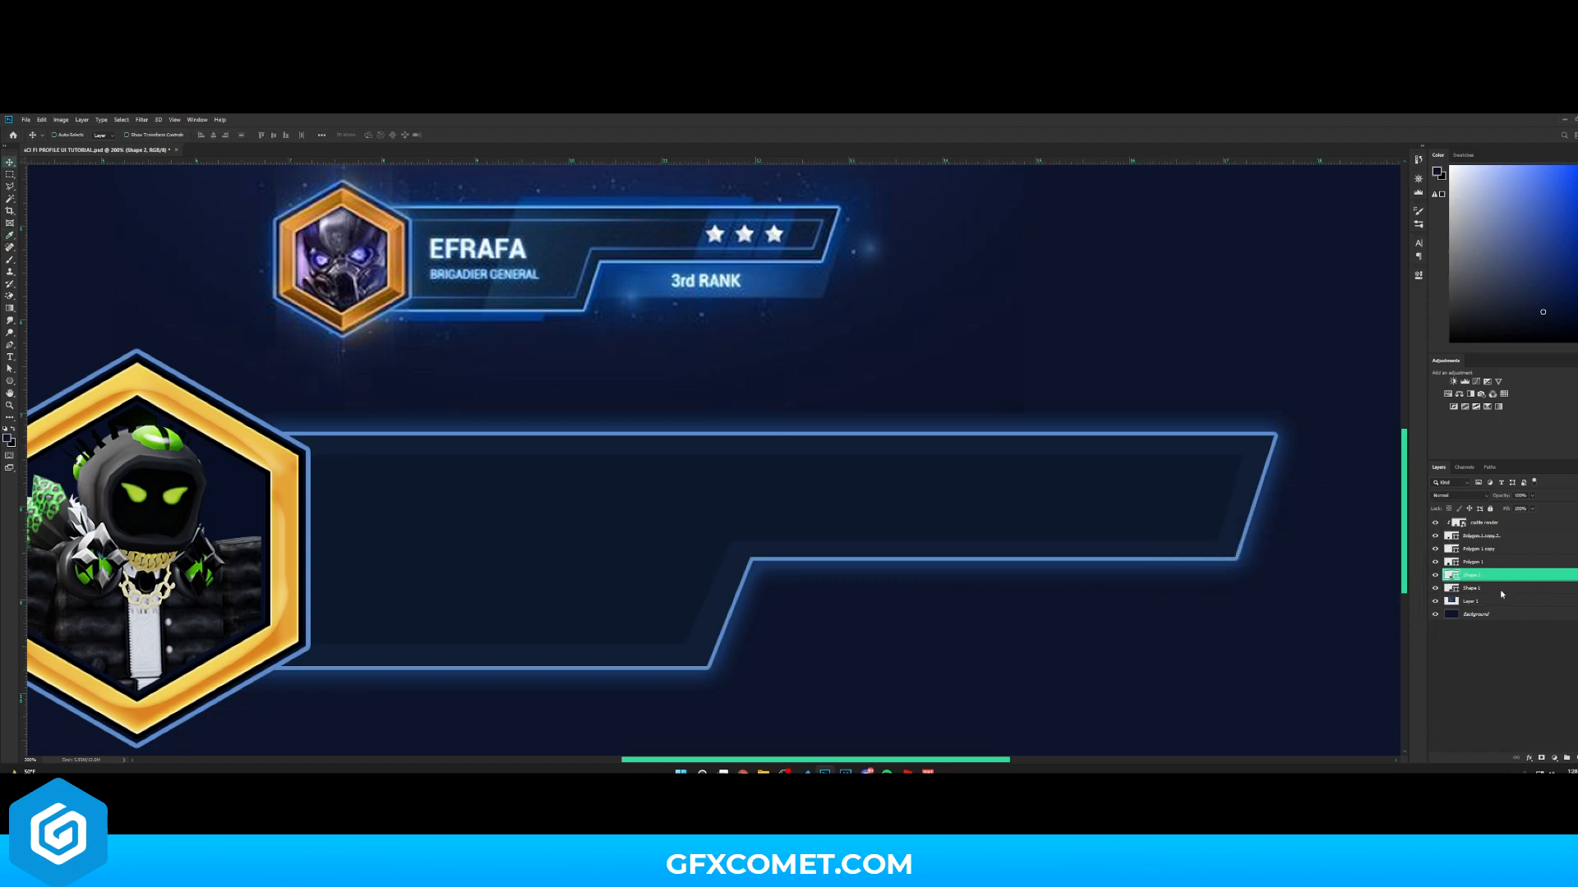
- Paste the outer bar's layer style onto the inner bar and remove its Outer Glow effect
right_click(1479, 575)
key("Escape")
right_click(1479, 575)
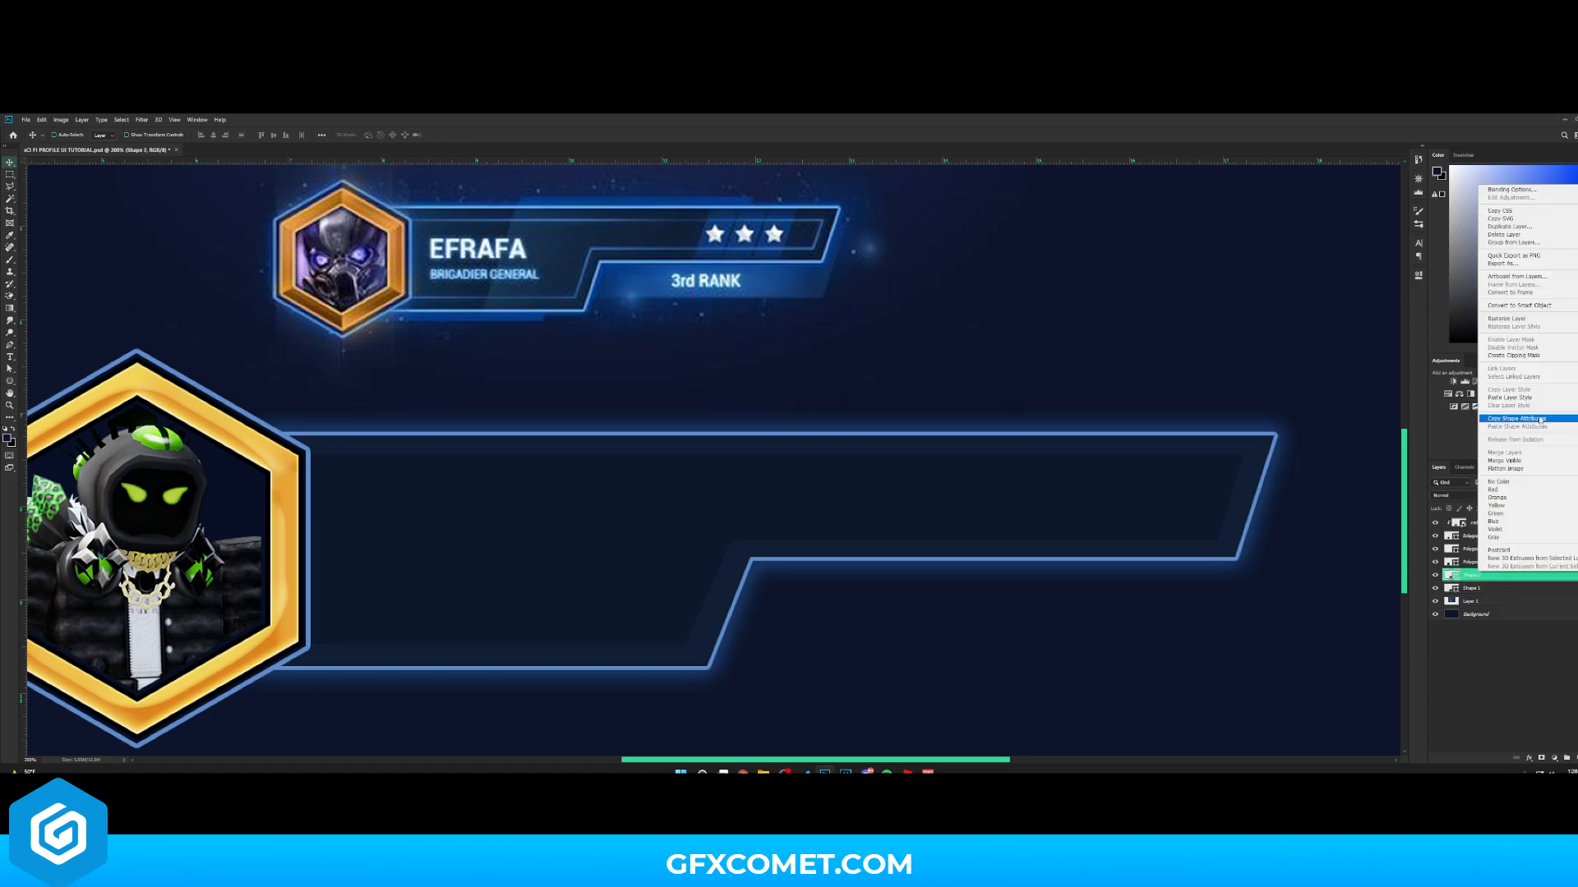
left_click(1509, 398)
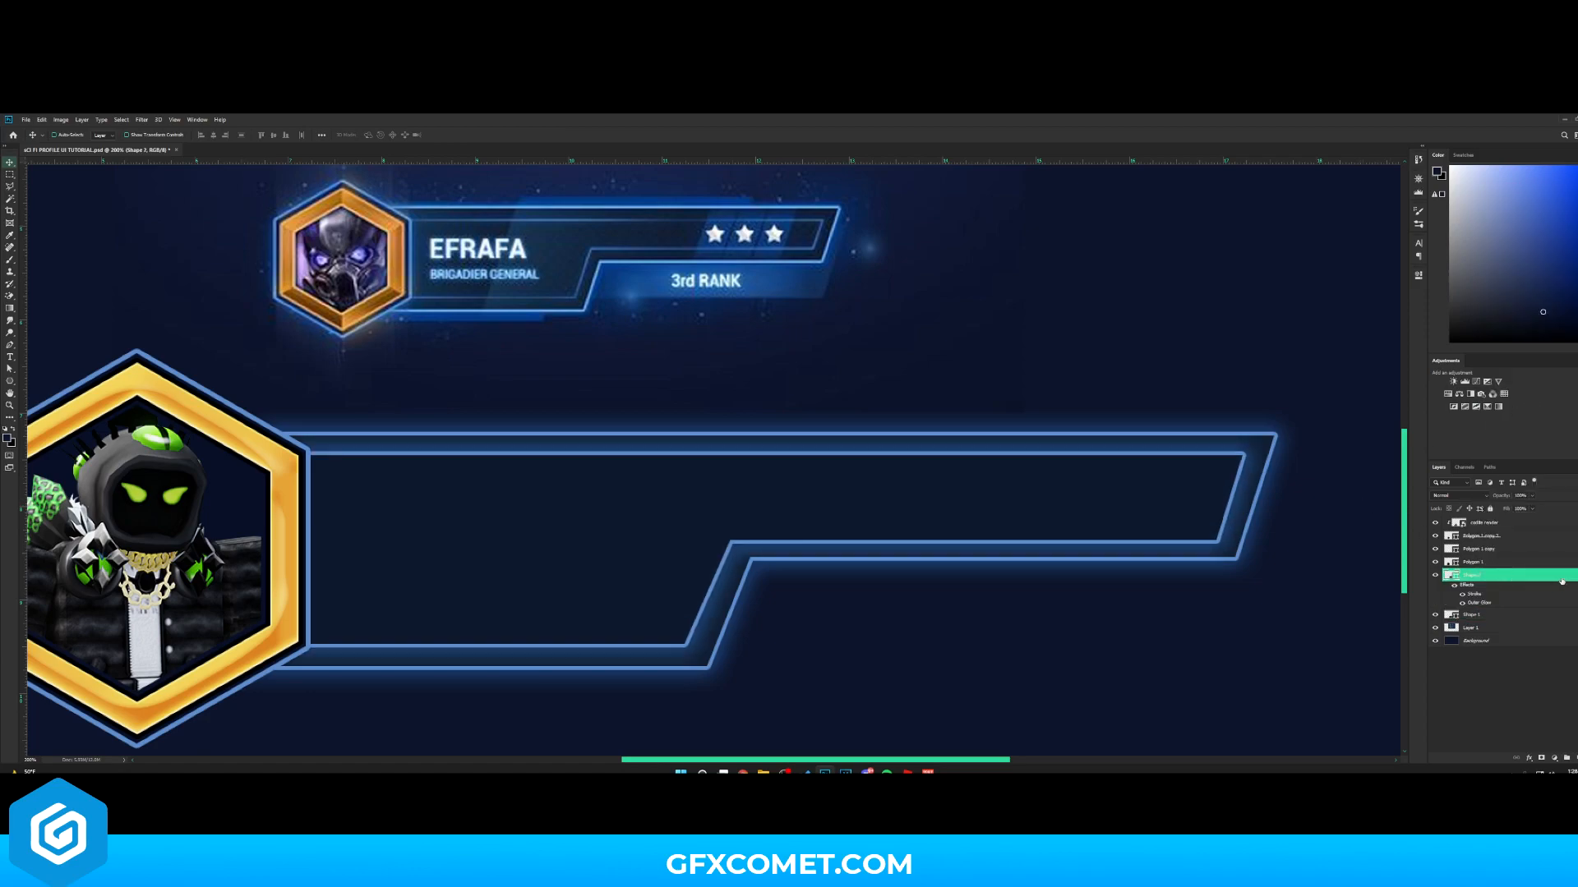
left_click_drag(1479, 602, 1567, 754)
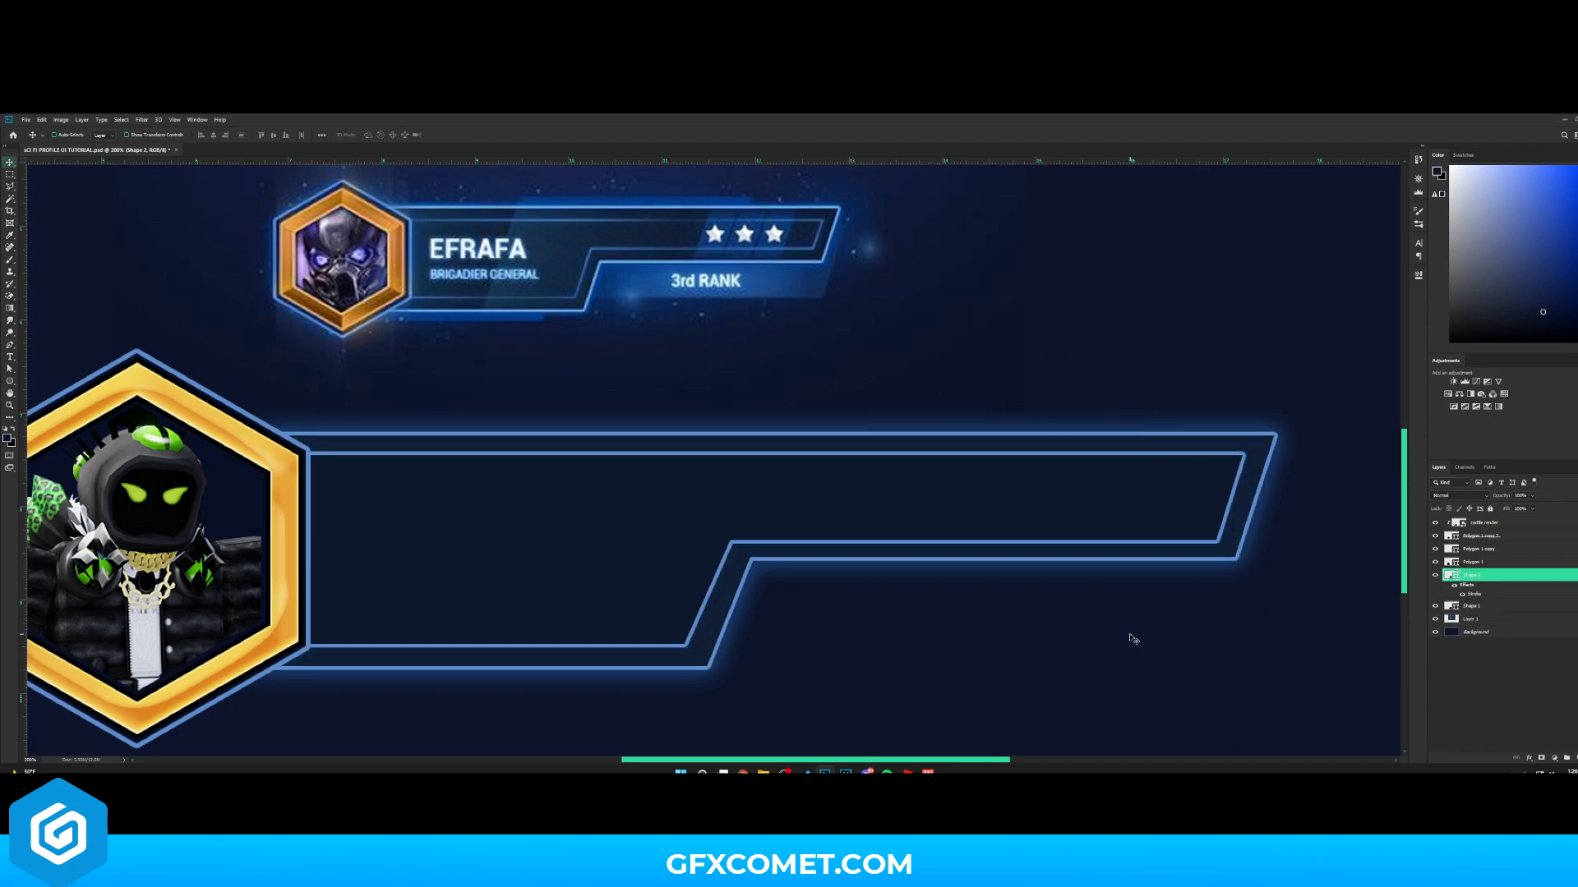
- Reduce the size of the inner bar's Stroke effect
double_click(1514, 576)
left_click(1083, 449)
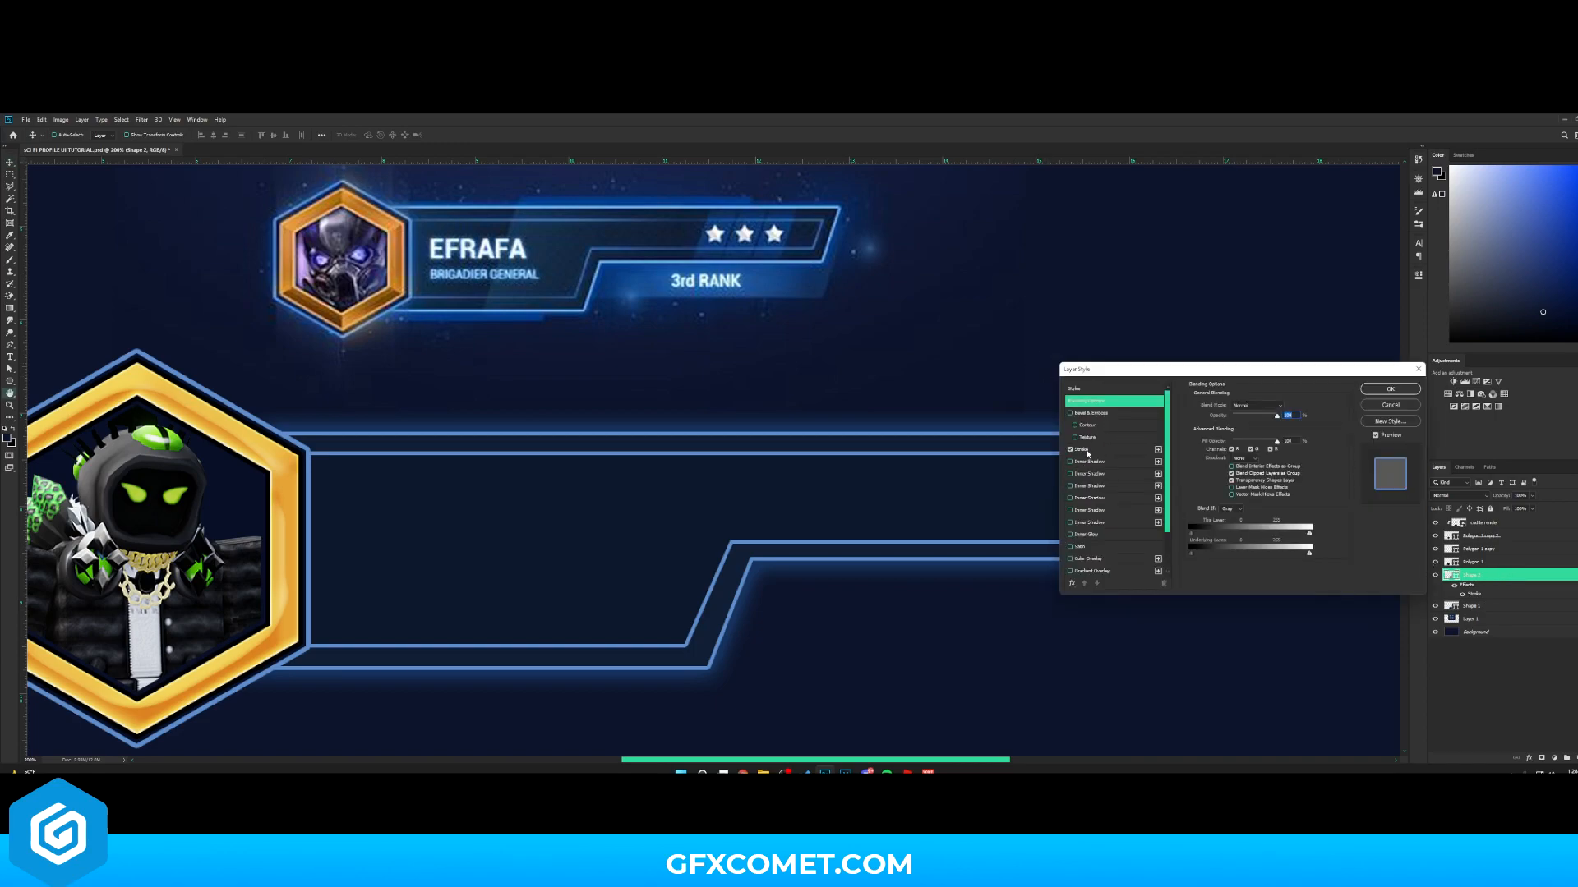
left_click_drag(1234, 405, 1224, 408)
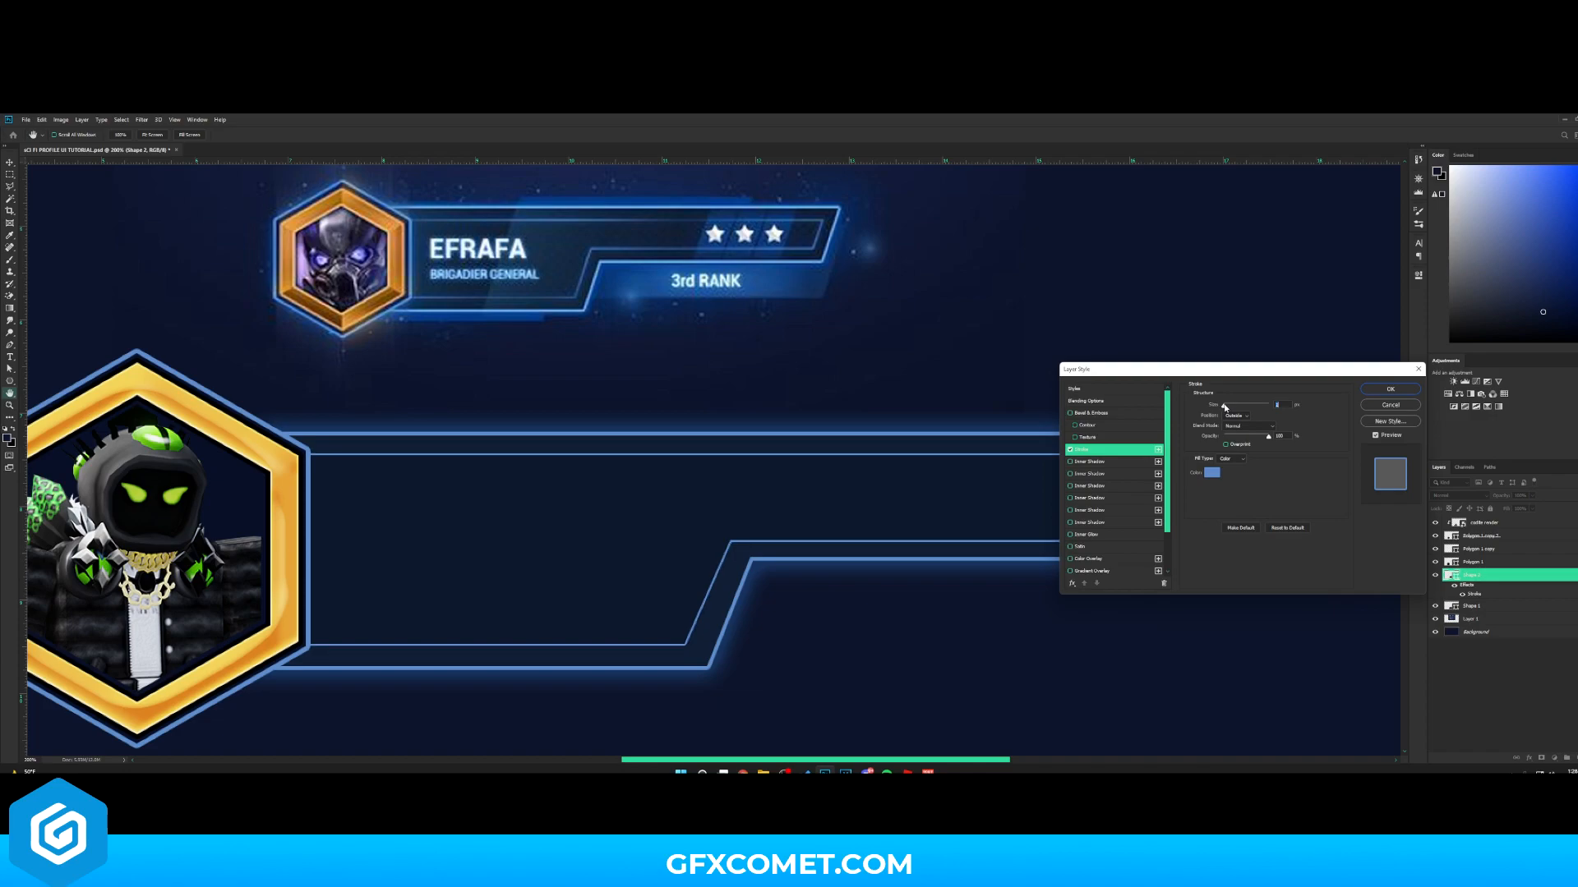
left_click(1396, 390)
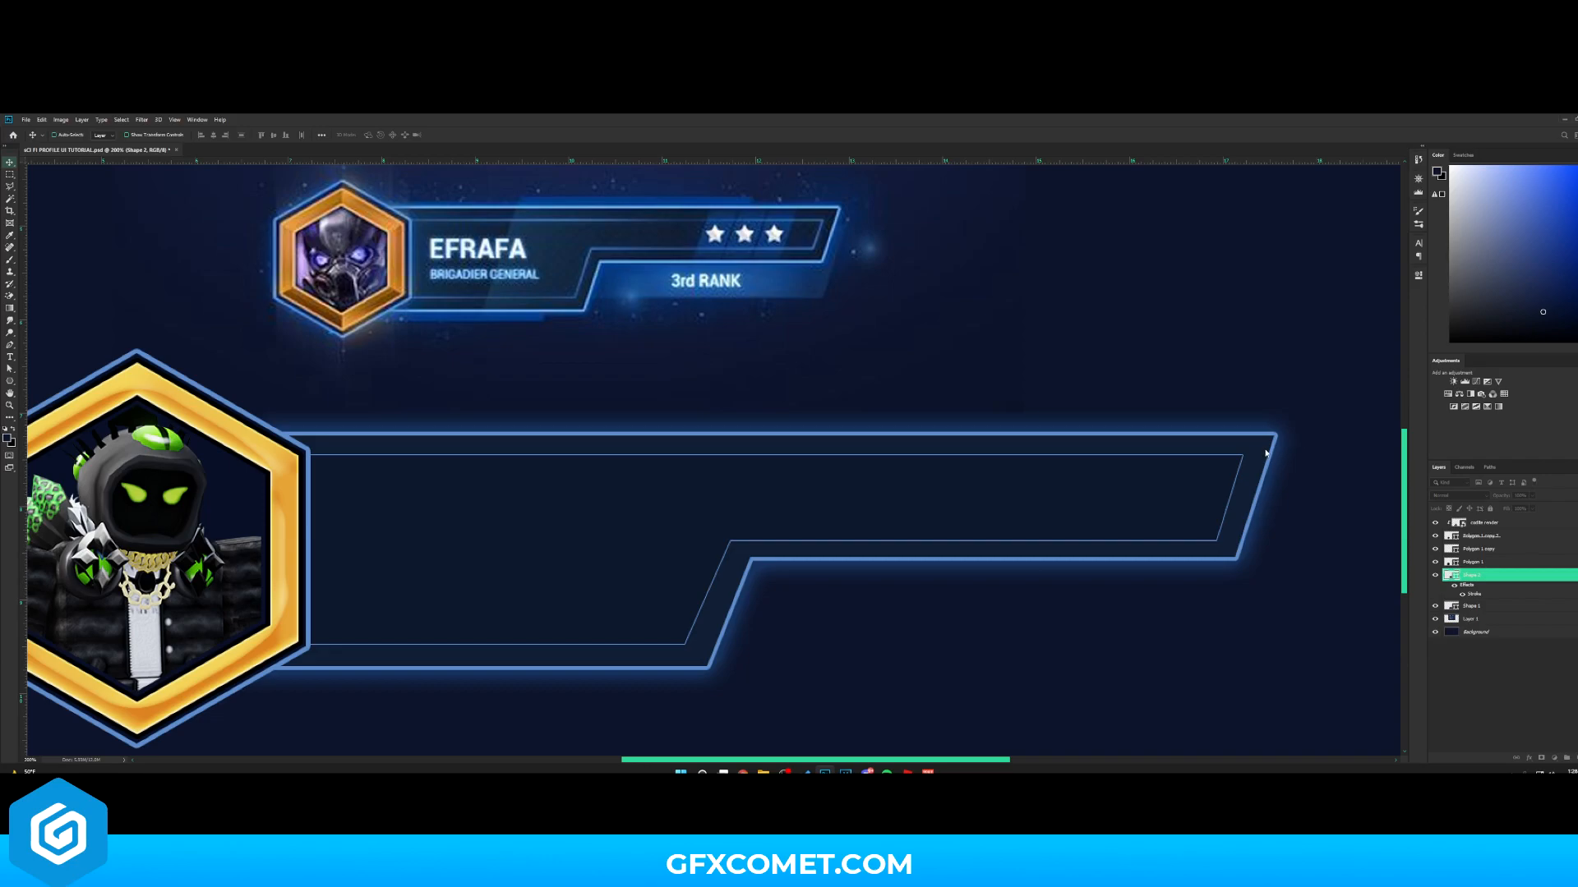
- Add a new layer clipped to the inner bar and set up a small black brush
key("ctrl+minus")
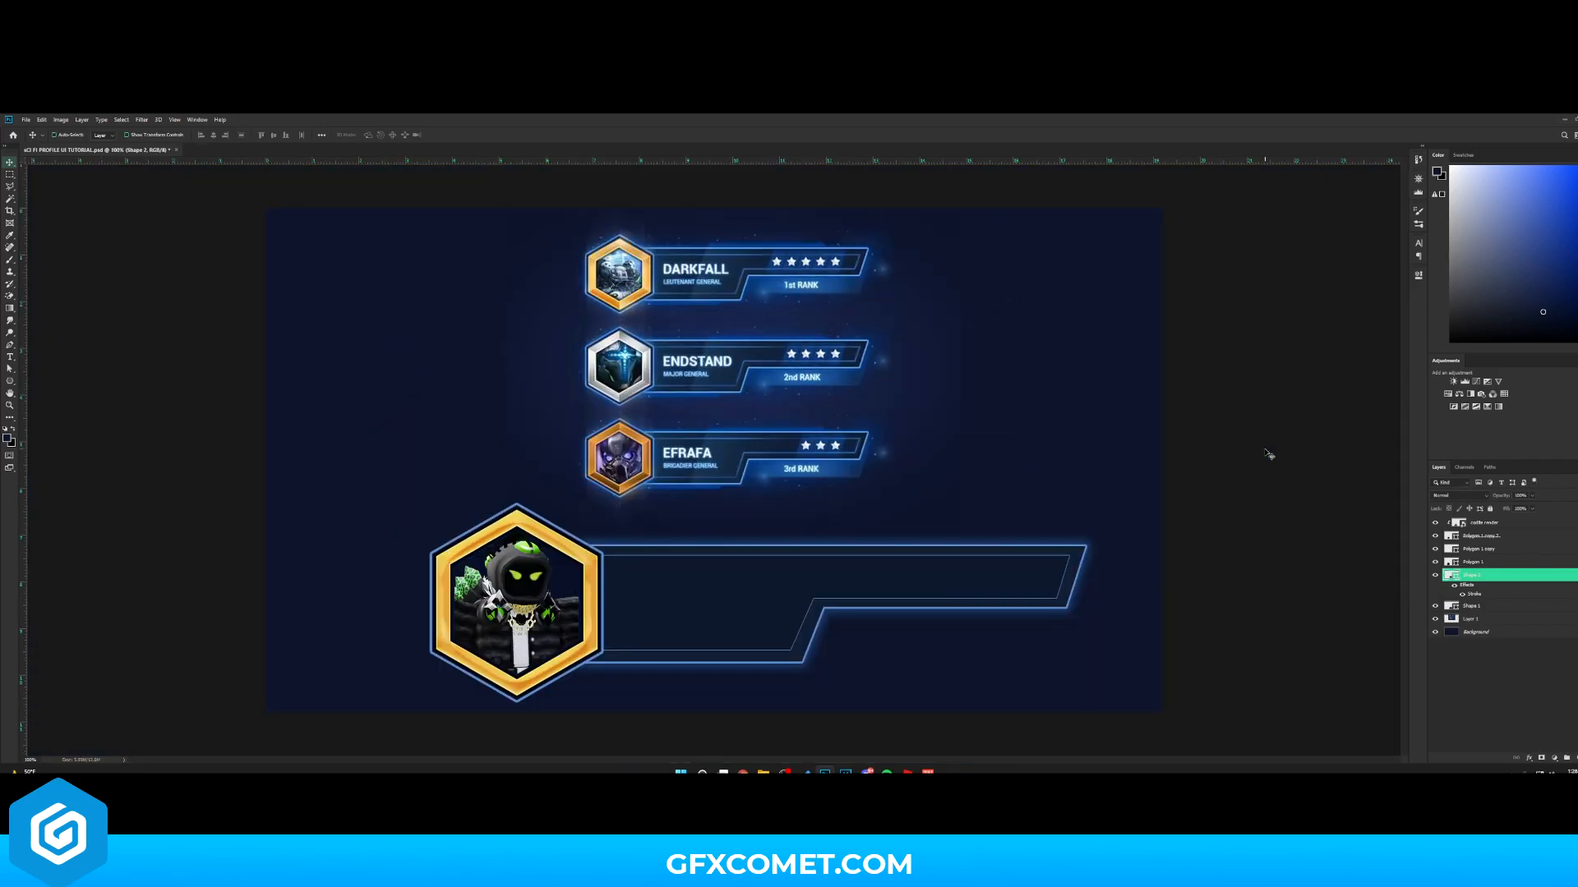
left_click(1575, 757)
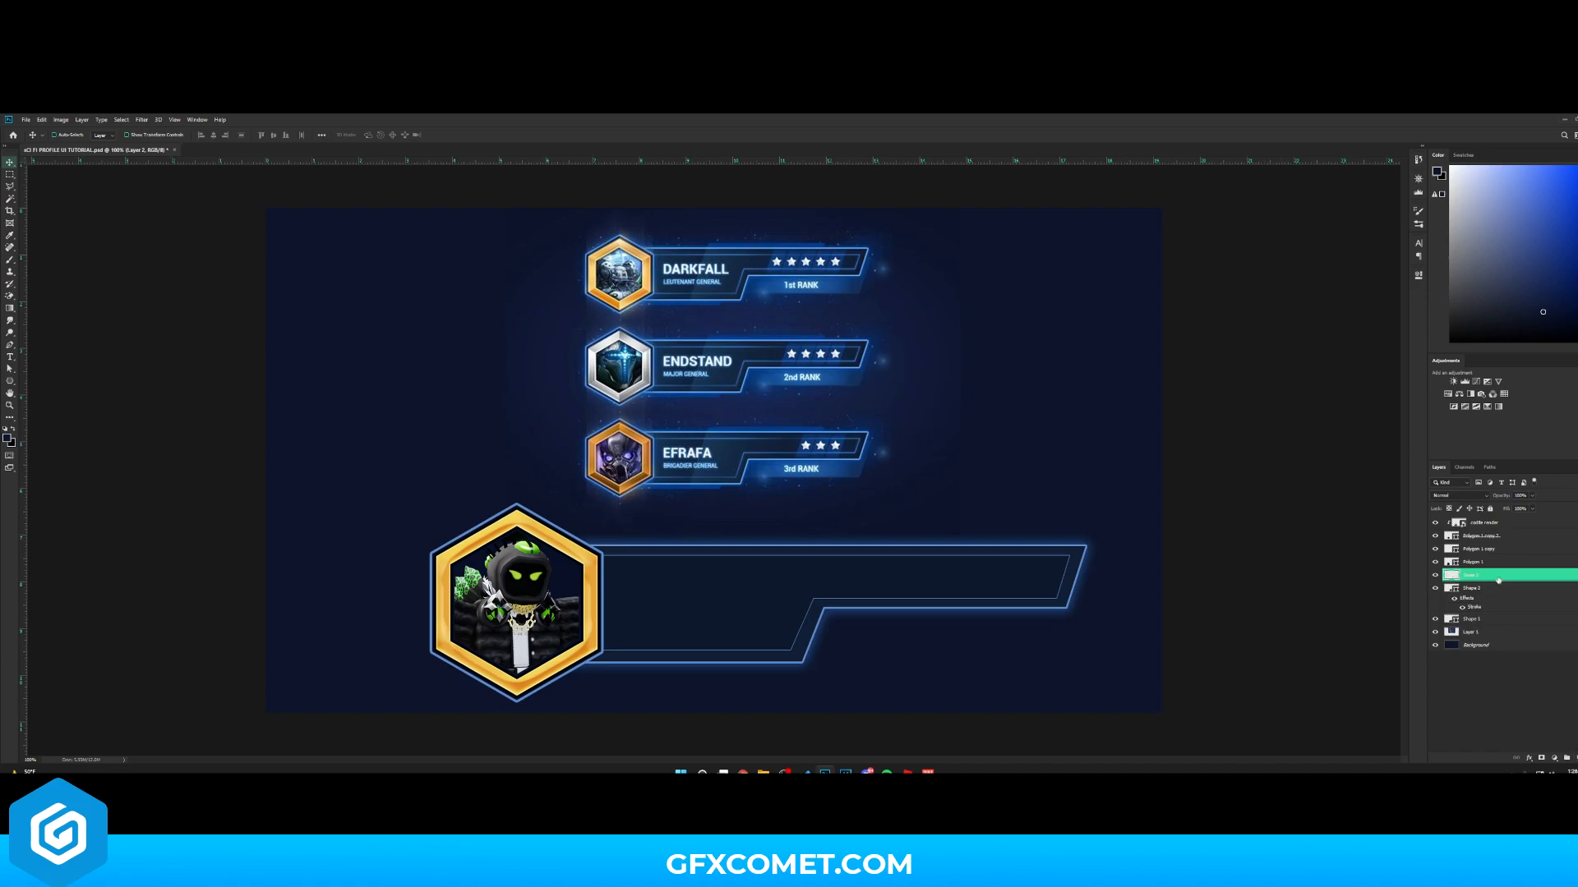
right_click(1499, 580)
left_click(1516, 356)
key("b")
key("d")
key("bracketleft")
key("bracketleft")
key("bracketleft")
key("bracketleft")
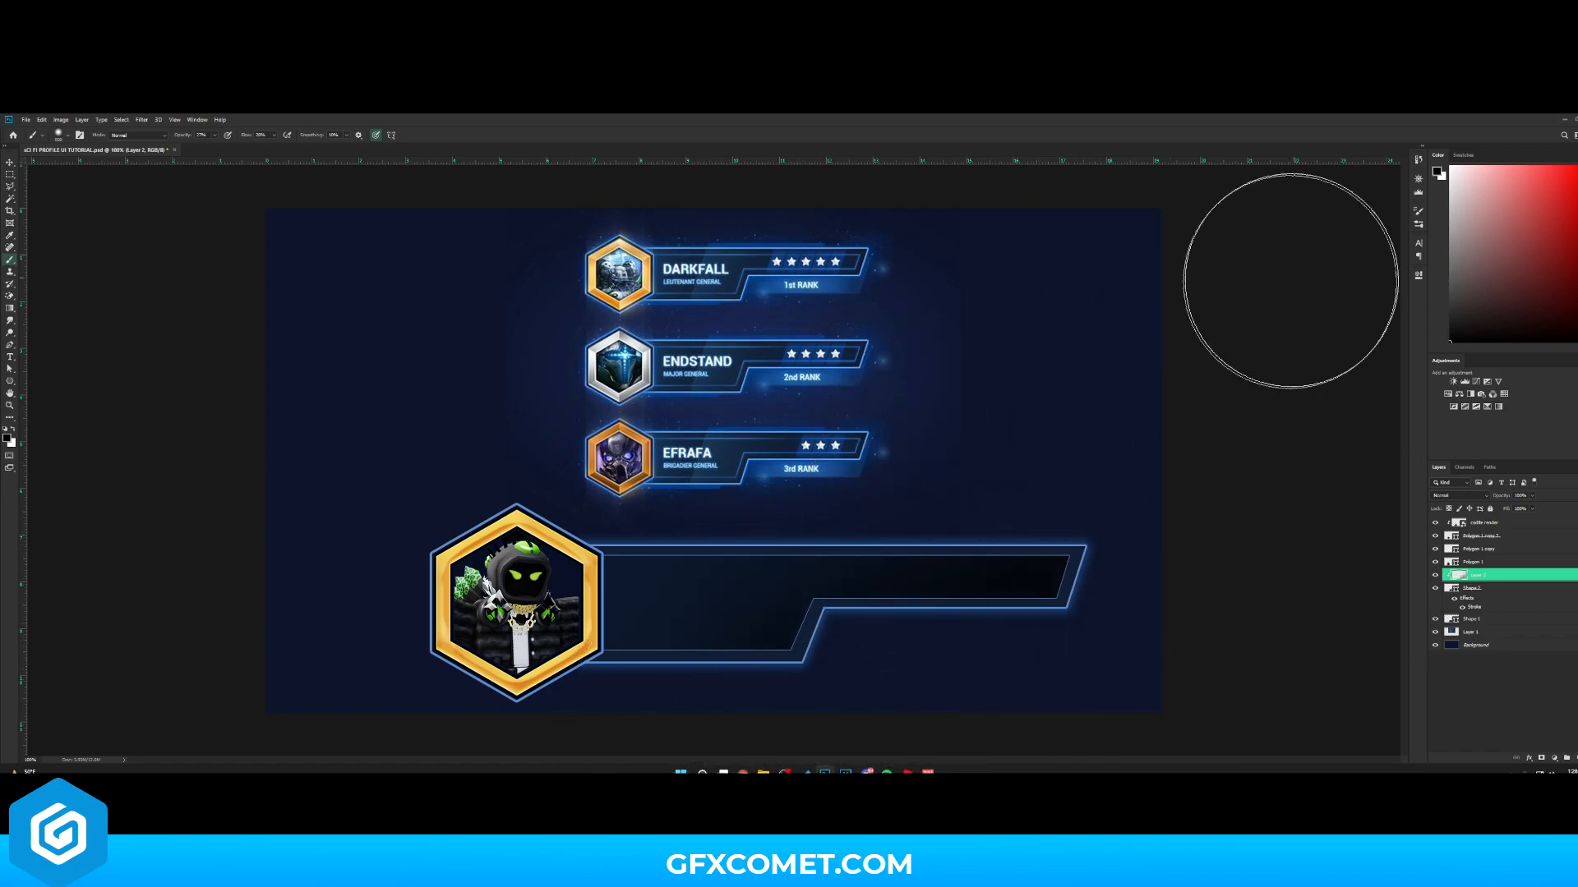
key("v")
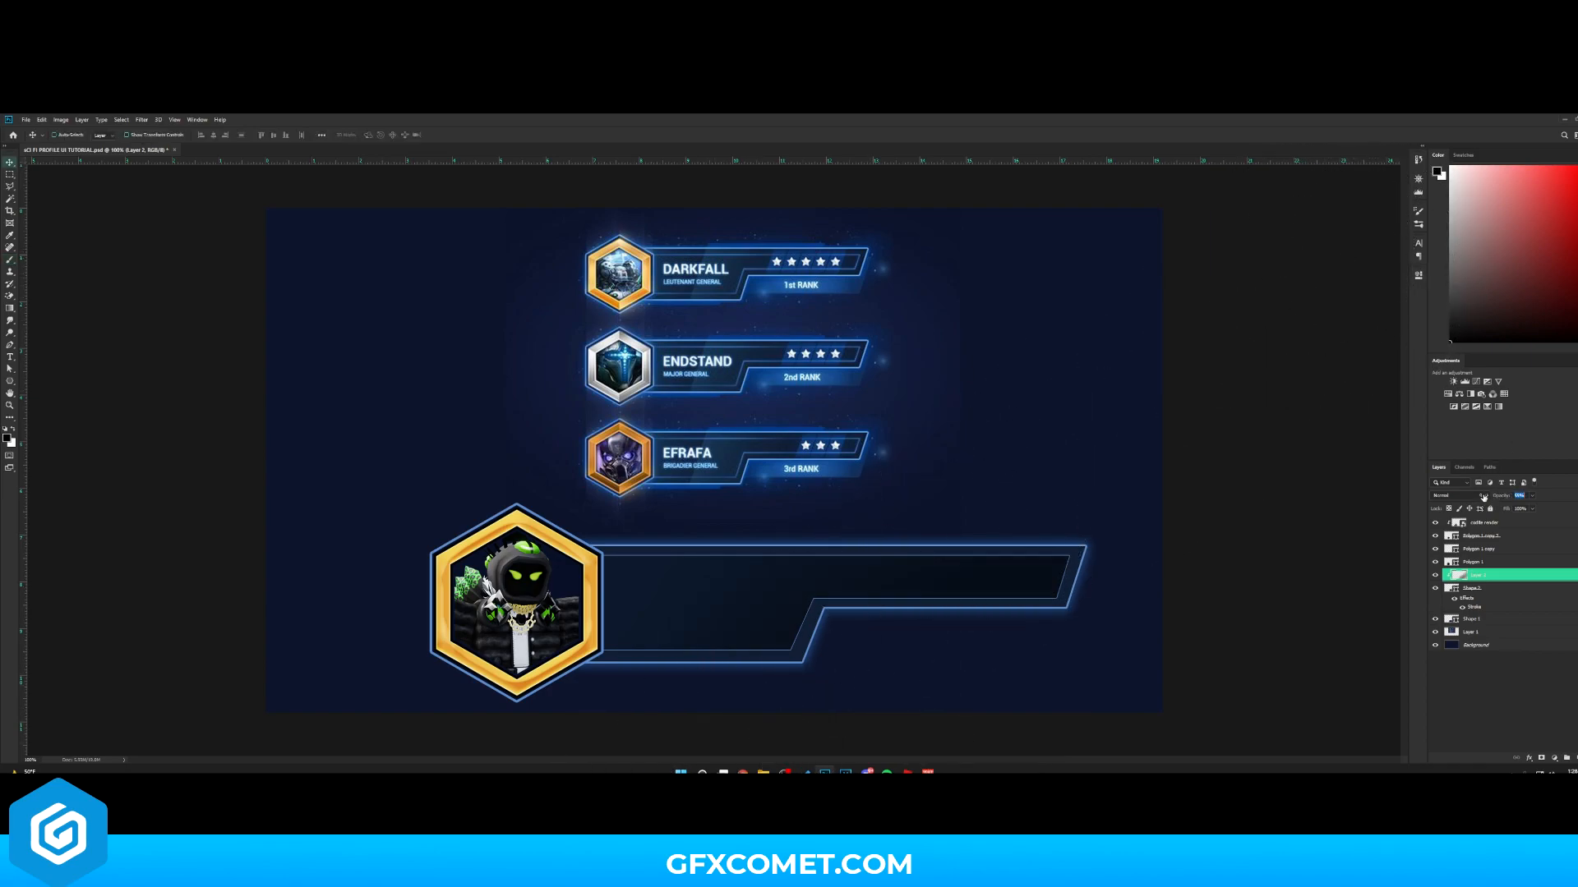
- Add another new layer with white as foreground colour and change its blending mode
left_click(1479, 618)
left_click(1576, 757)
left_click(1505, 626, "alt")
key("b")
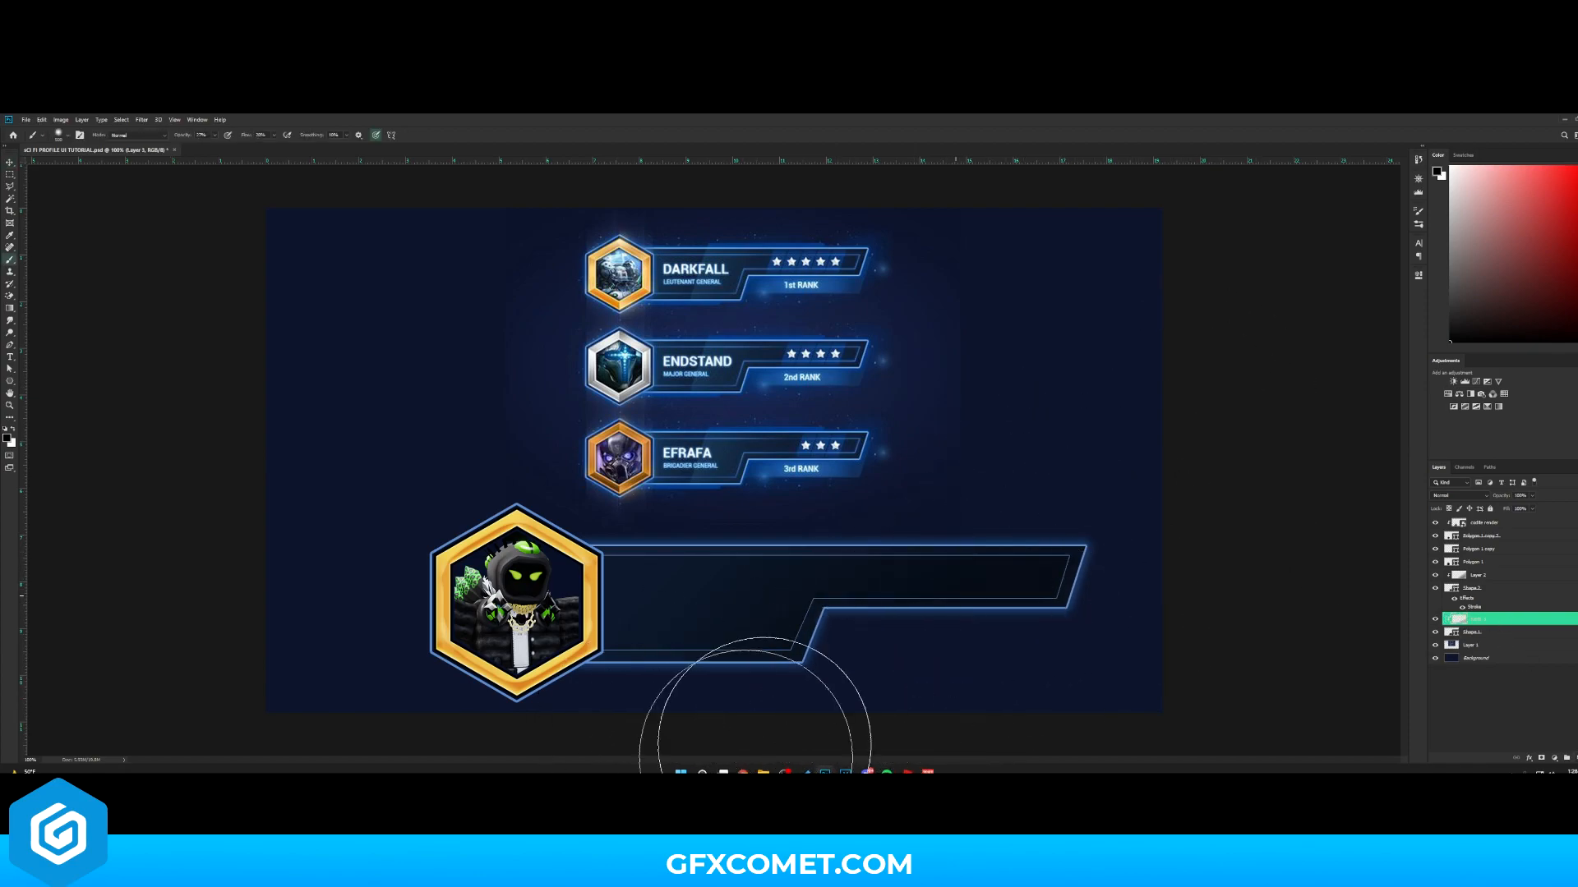
key("x")
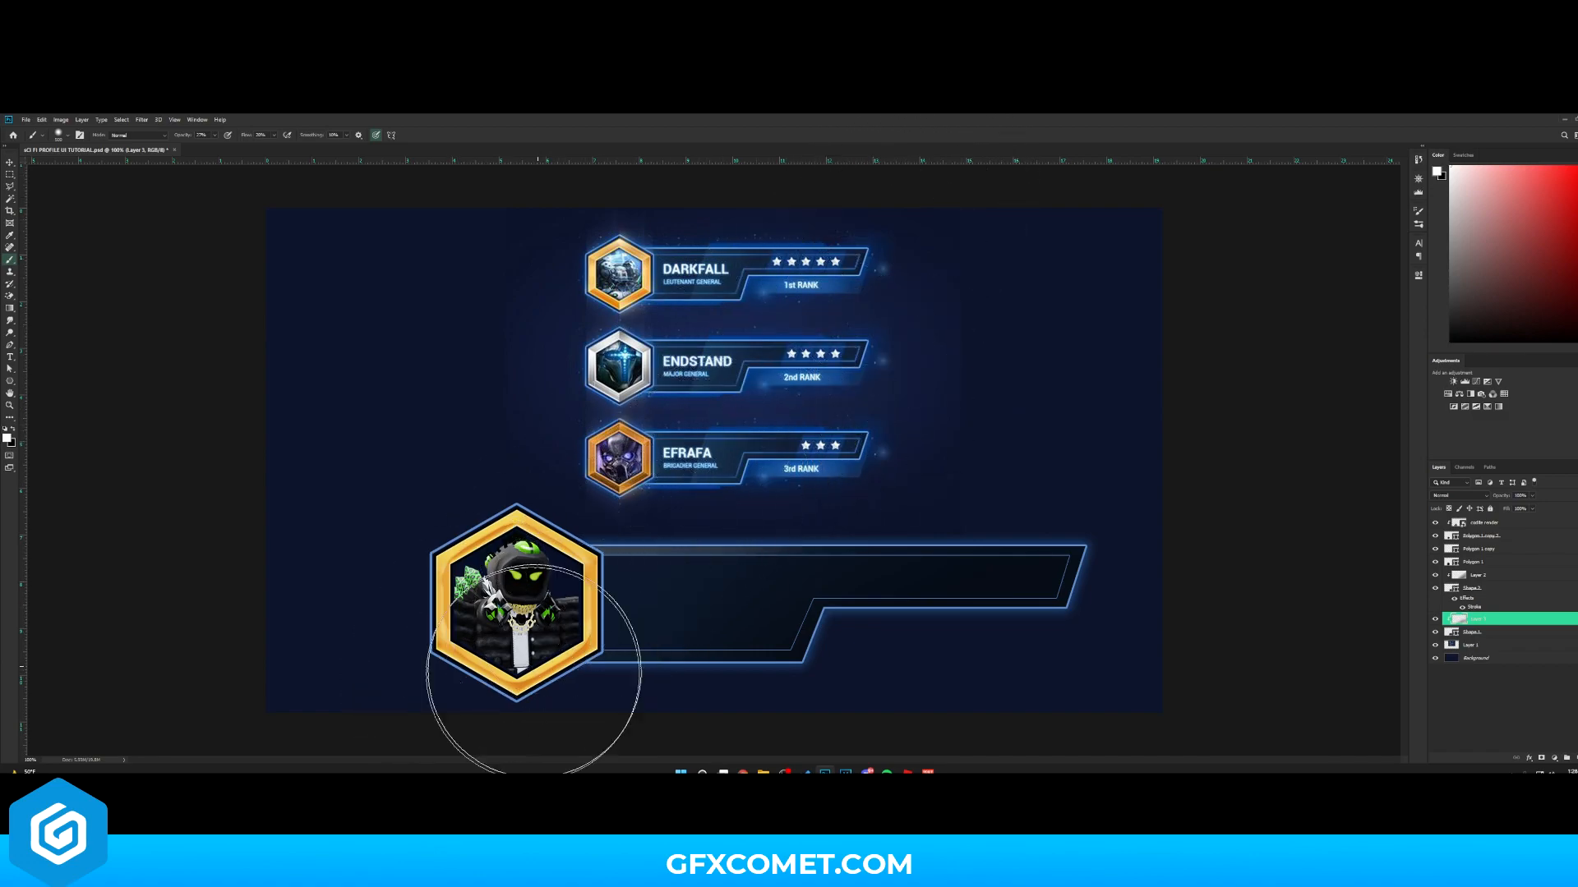
key("v")
left_click(1459, 495)
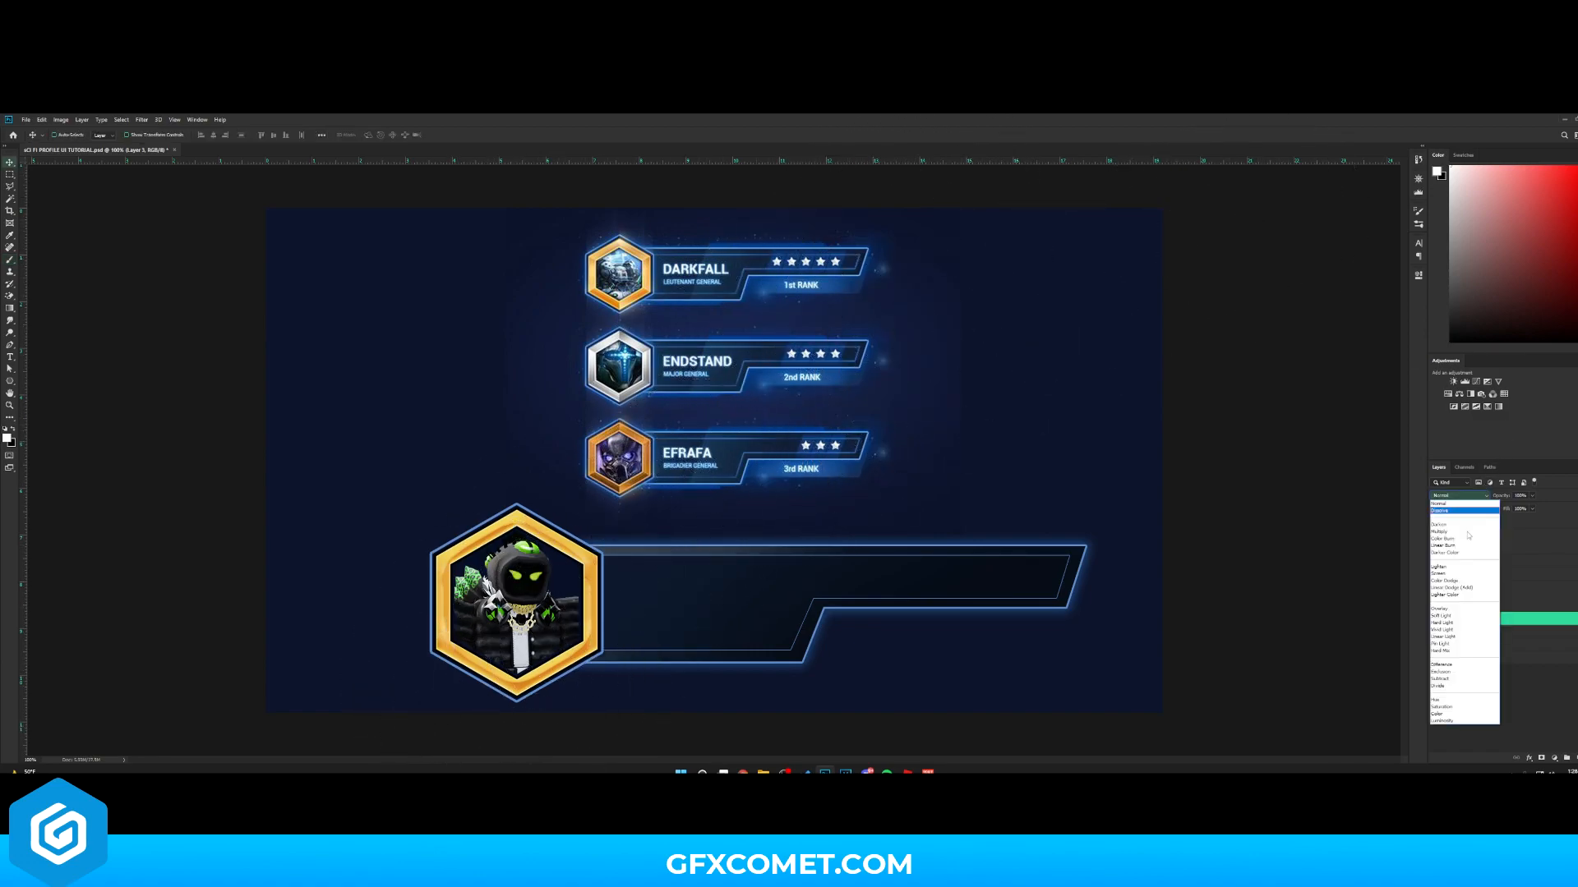
left_click(1454, 592)
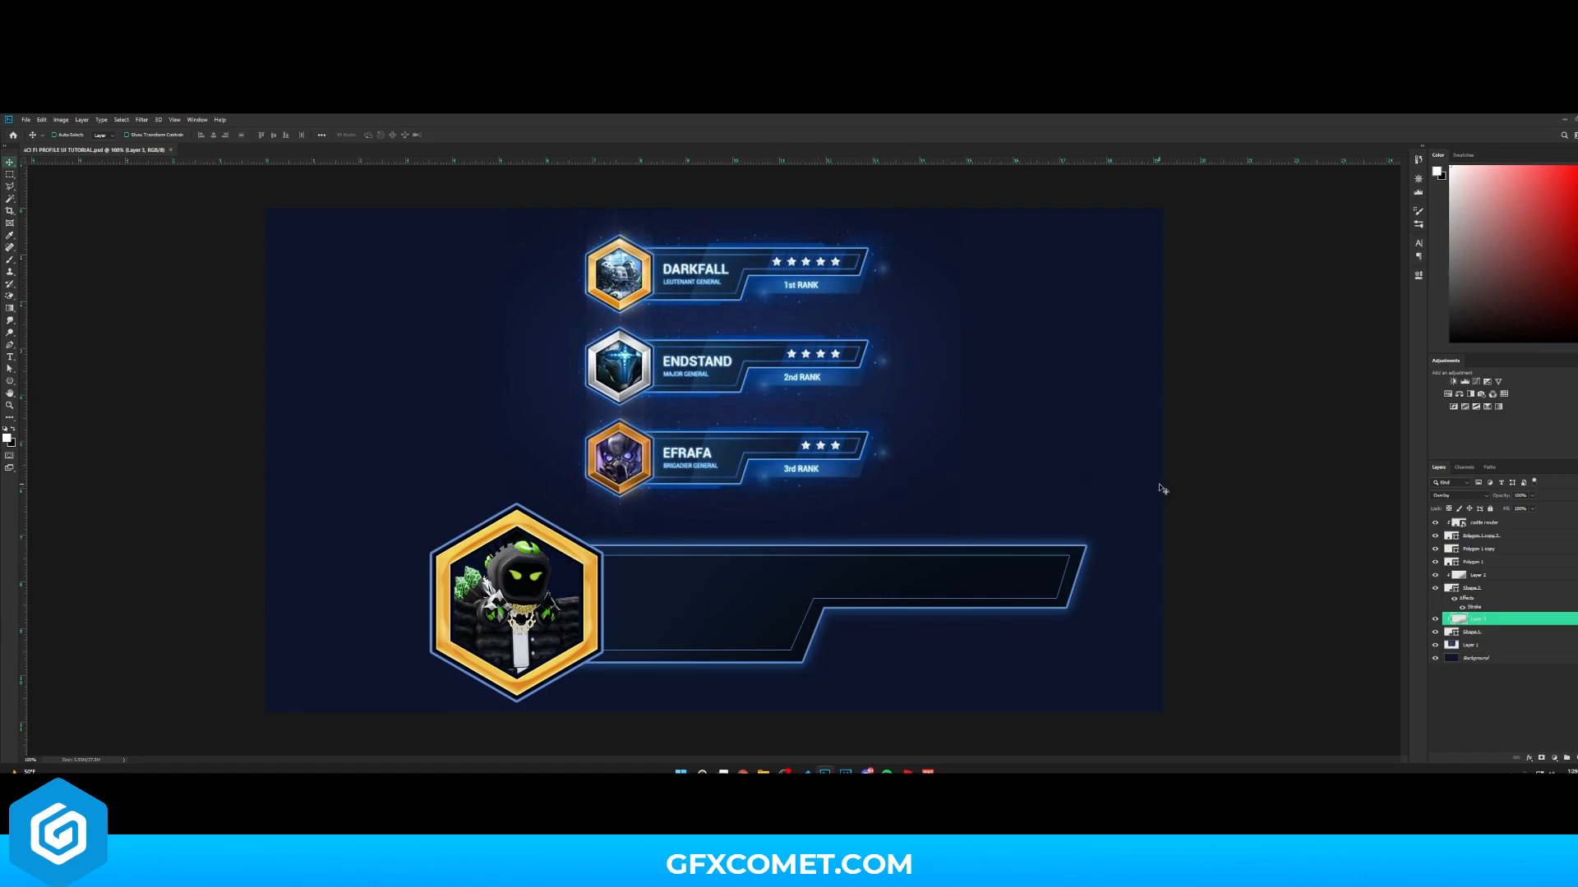
- Draw a white level tab shape with the Pen tool along the banner's lower right edge
left_click(1511, 644)
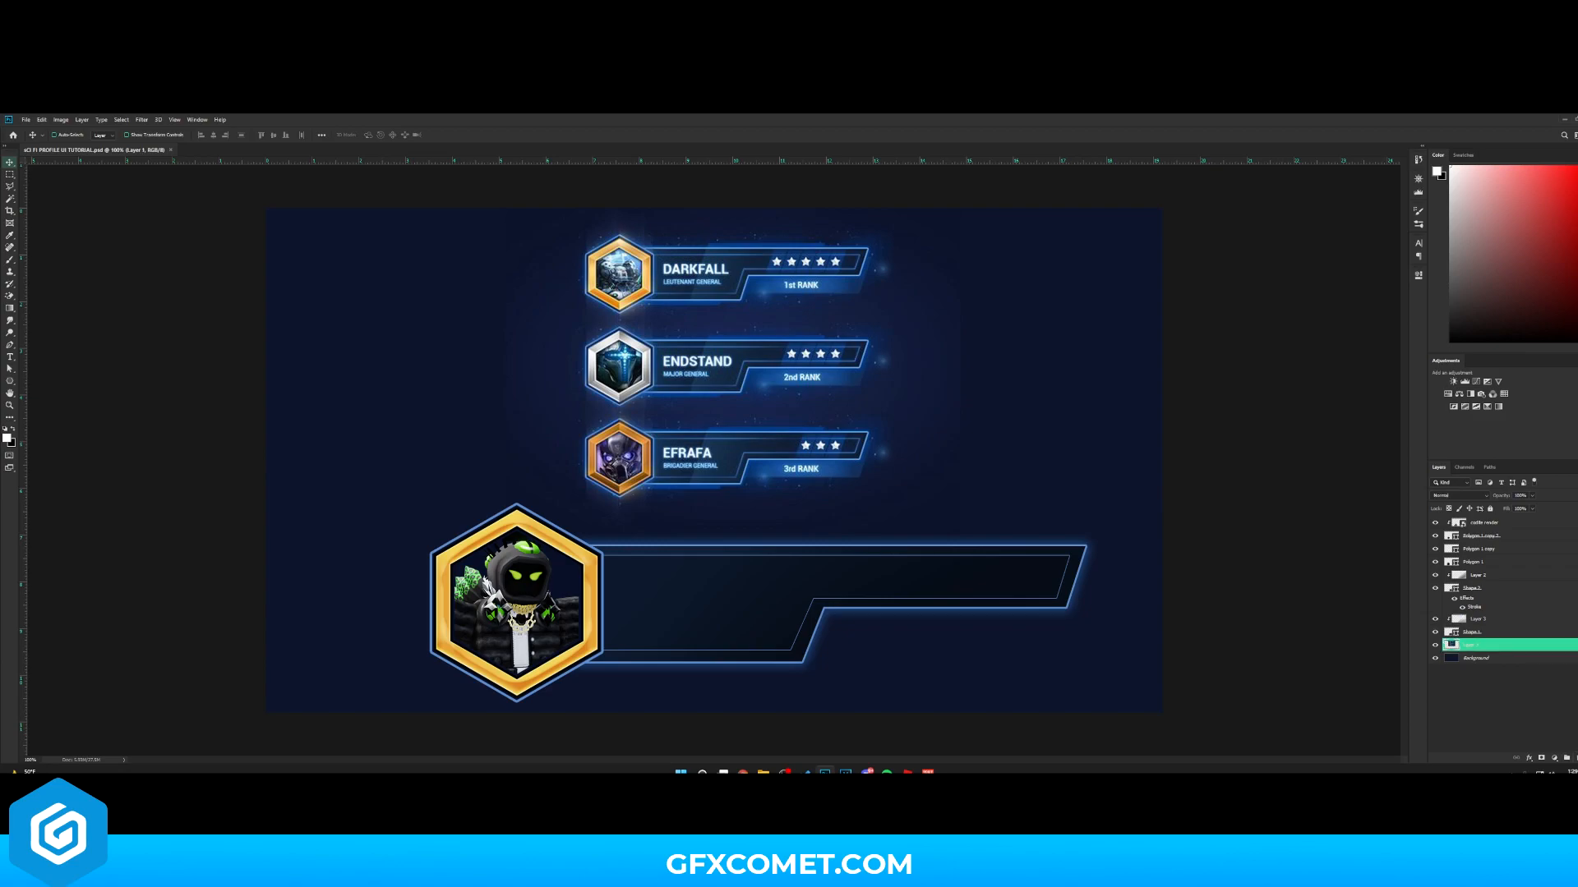
key("ctrl+shift+alt+n")
left_click(9, 348)
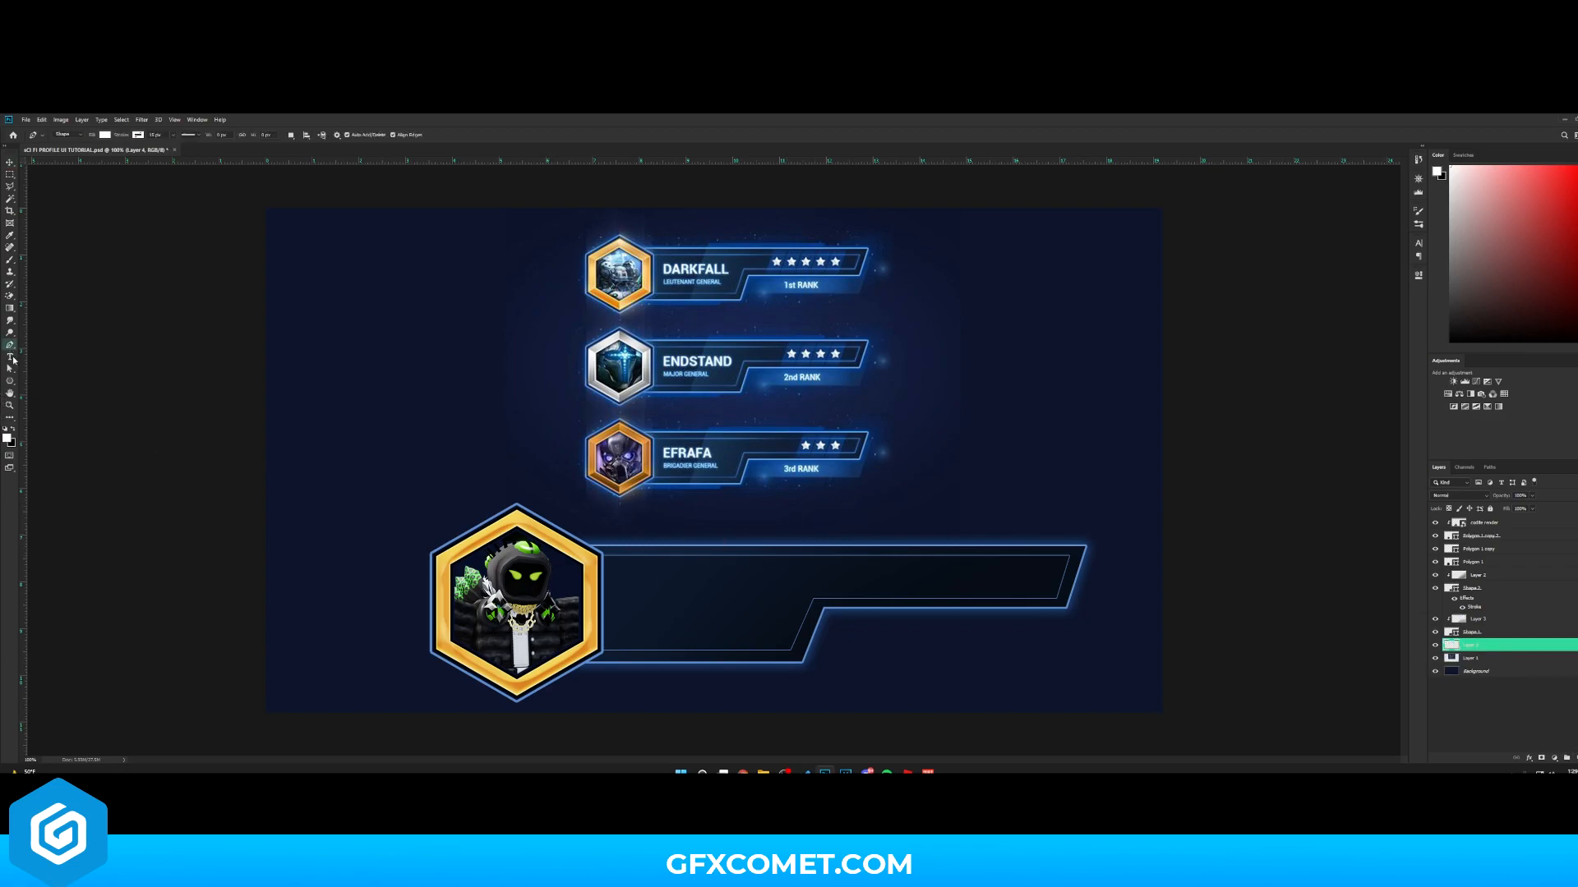
left_click(803, 636)
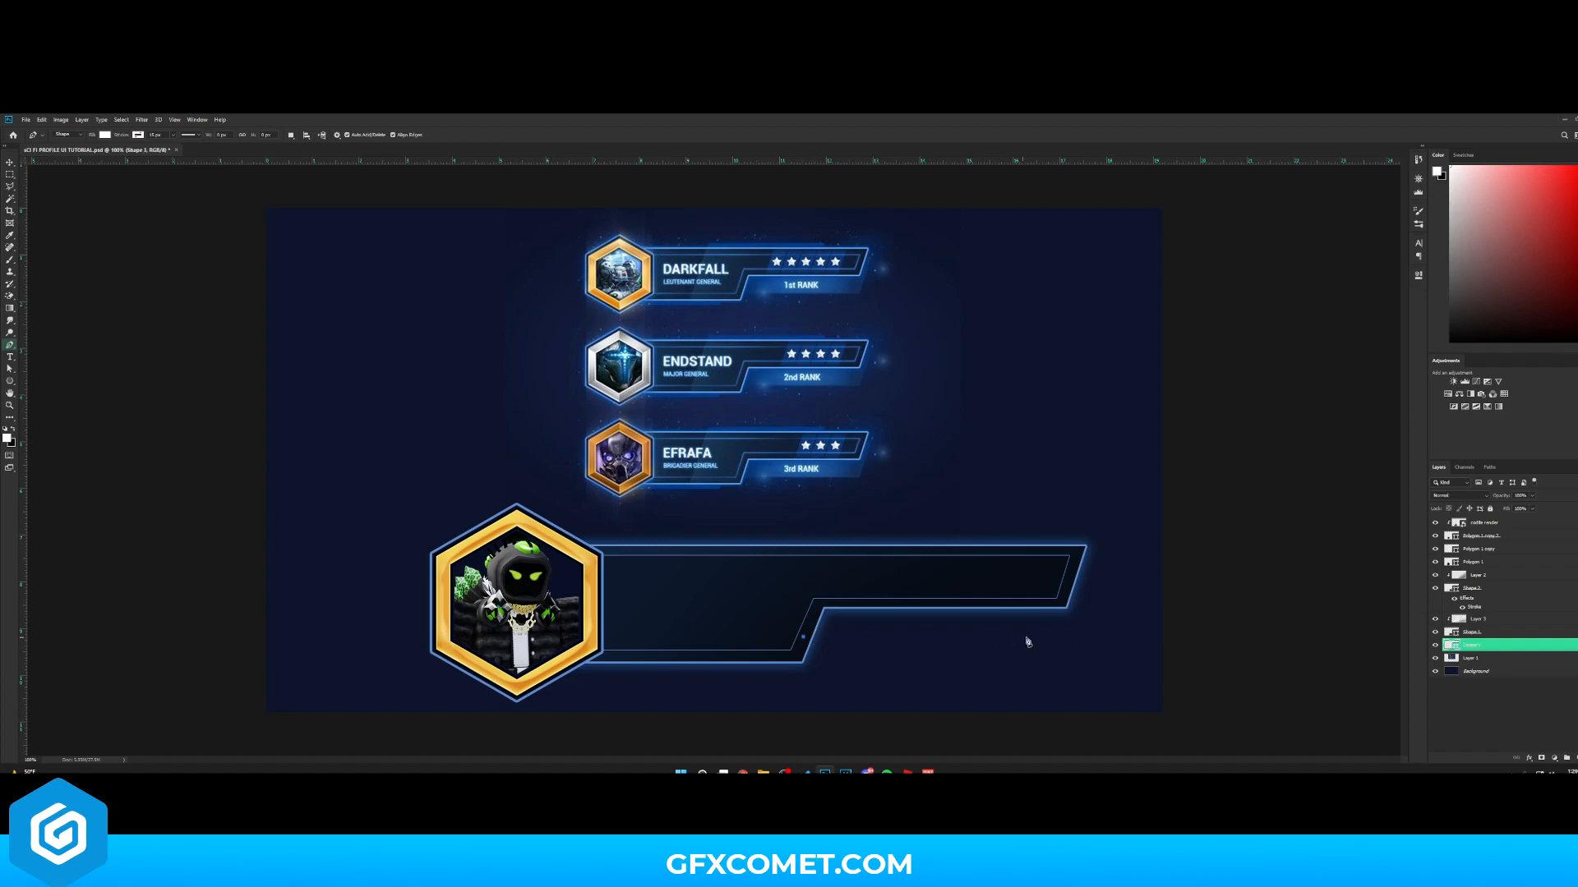
left_click(1068, 637)
left_click(1094, 558)
left_click(782, 559)
left_click(803, 637)
key("v")
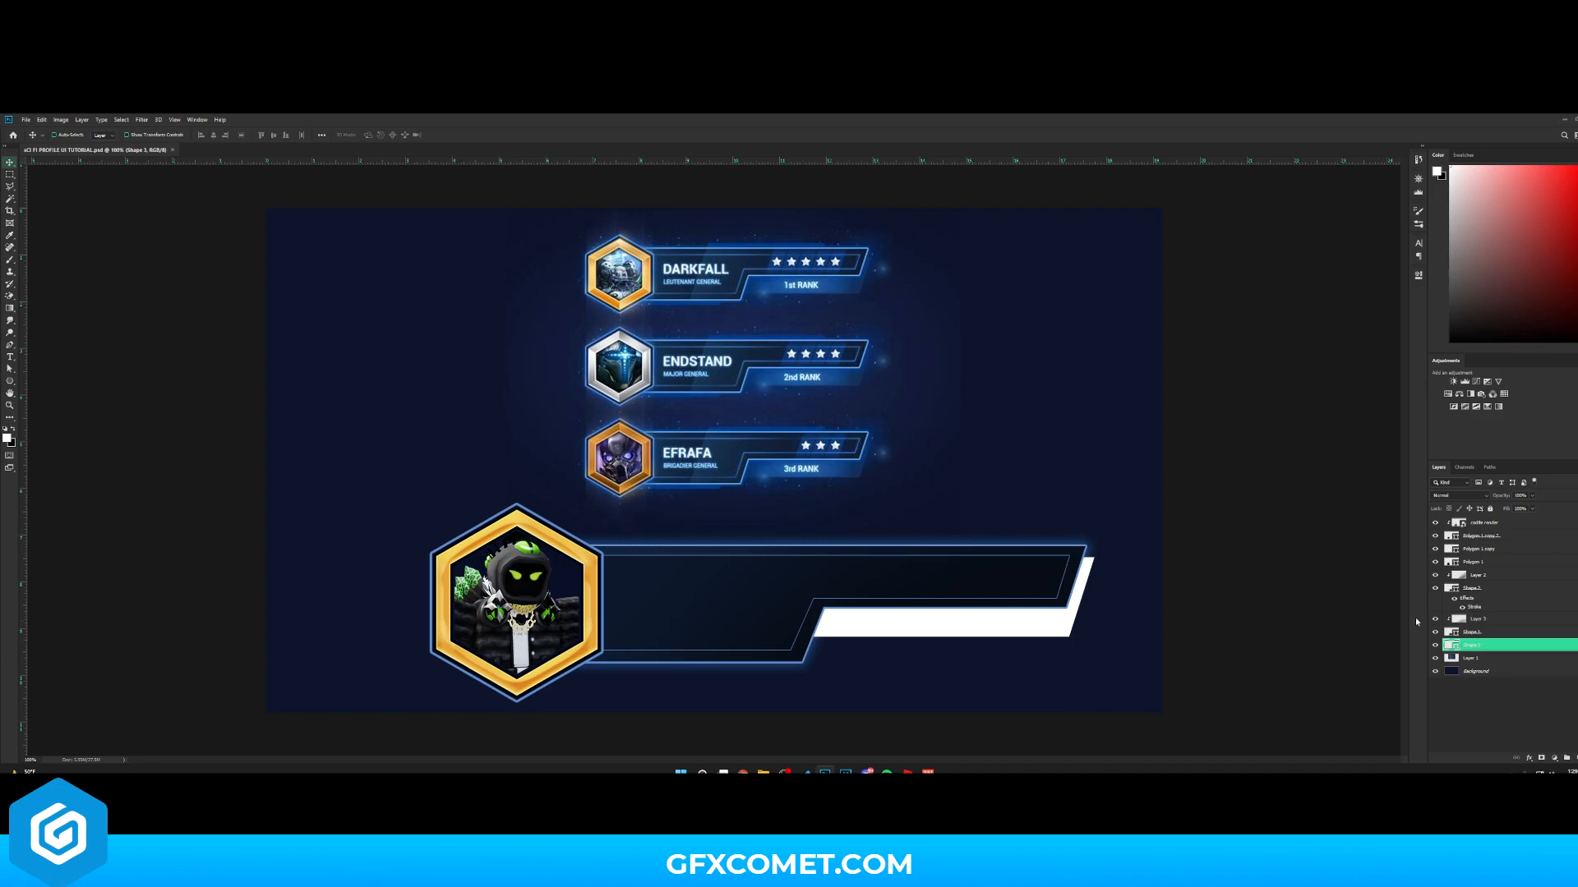
- Set the tab's fill to the blue sampled from the reference rank tab and save the file
double_click(1451, 645)
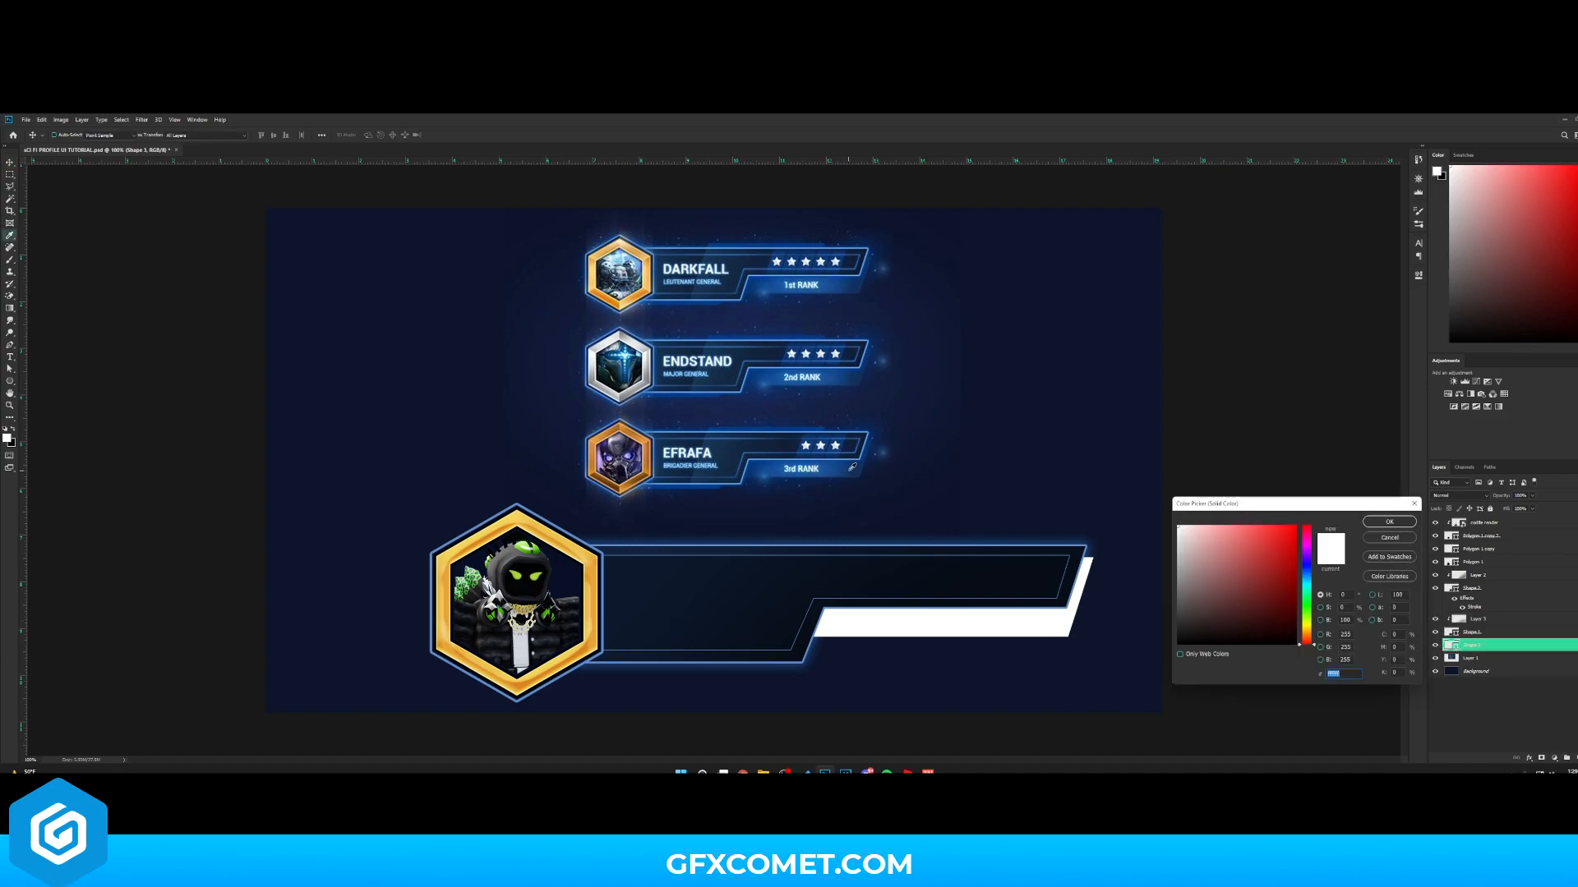
left_click(849, 472)
left_click(1405, 523)
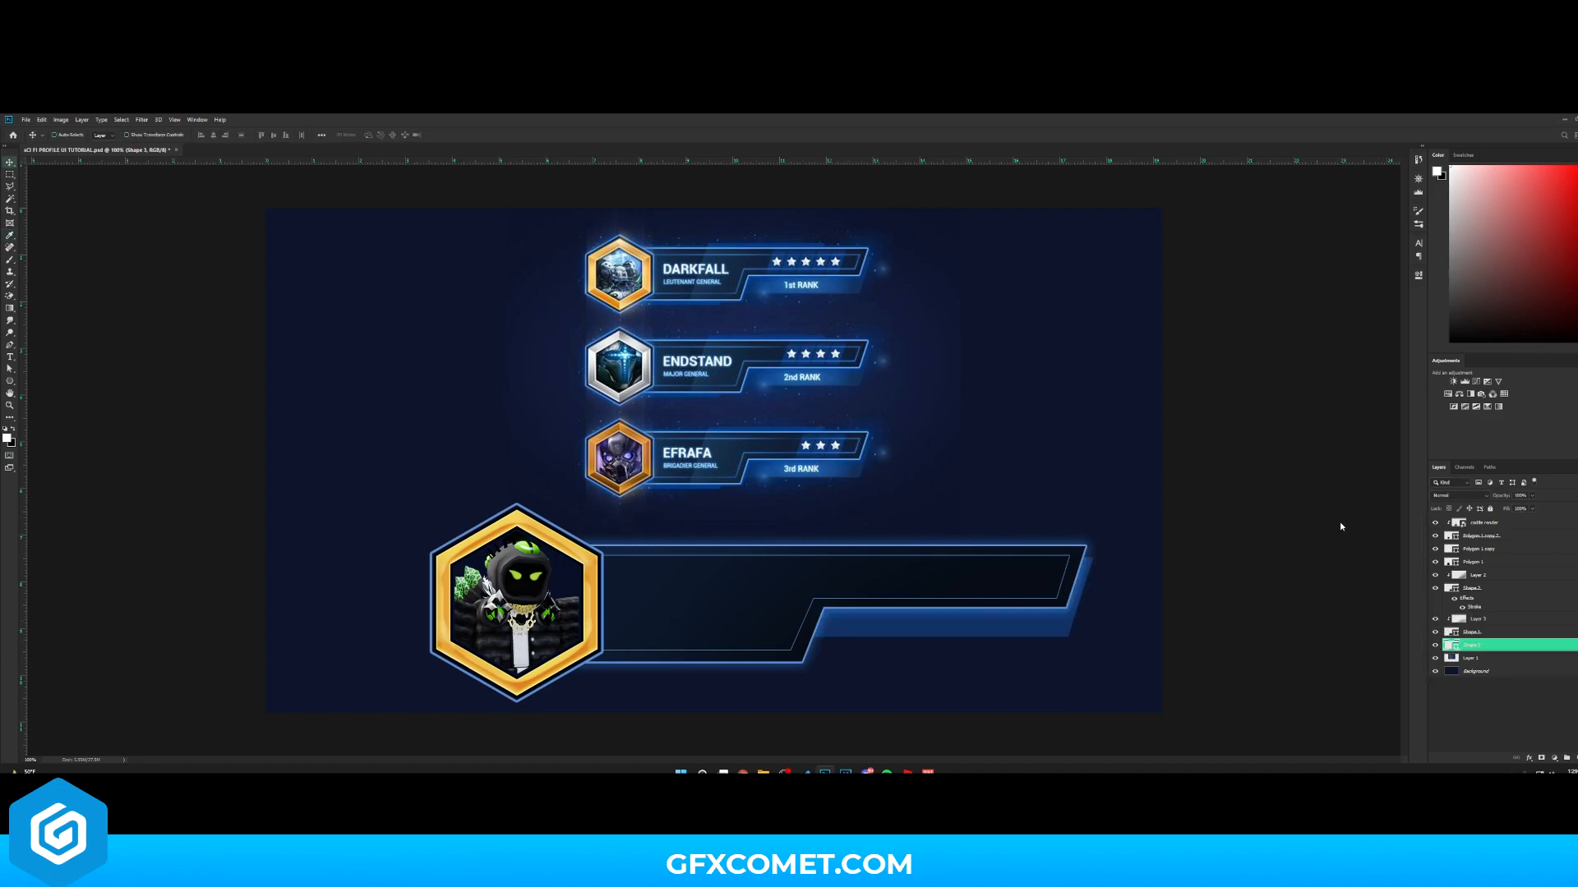
key("ctrl+s")
- Add a "Level 15" text label on the level tab and position it
key("t")
left_click(930, 632)
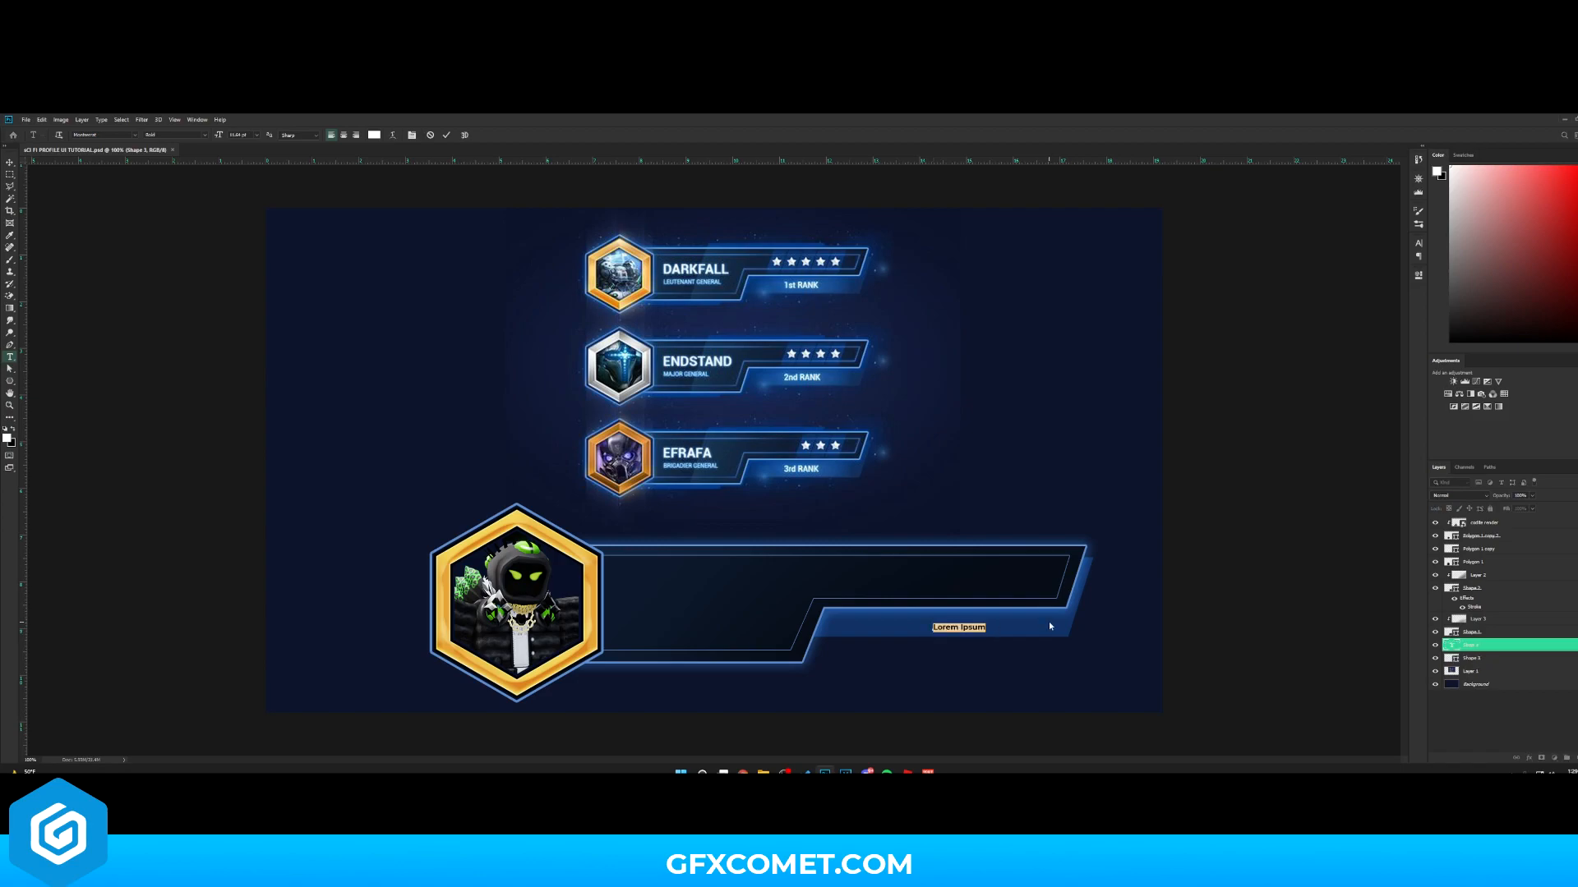
type("Level 15")
key("ctrl+a")
type("Level 15")
key("ctrl+Return")
key("v")
left_click_drag(961, 628, 981, 629)
key("ctrl+t")
key("Return")
- Change the font of the "Level 15" text
key("t")
left_click(958, 624)
key("ctrl+a")
left_click(134, 135)
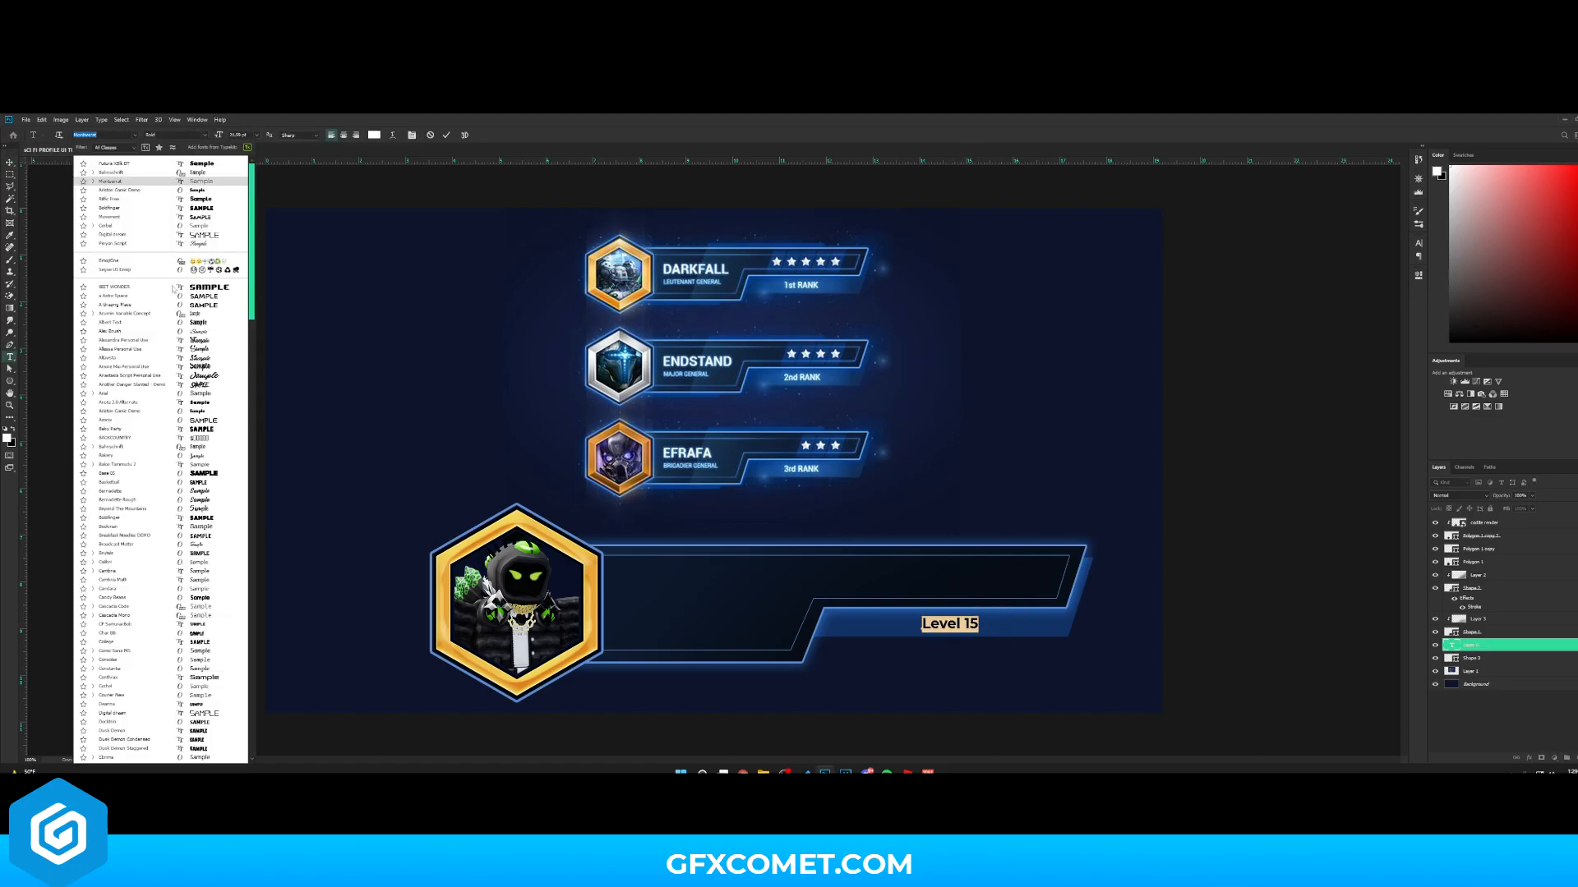
left_click(156, 295)
key("ctrl+Return")
- Duplicate the level text onto the main banner and change it to "Codite"
key("v")
left_click_drag(1479, 645, 1479, 518)
left_click_drag(1008, 627, 693, 602)
key("t")
left_click(682, 578)
key("ctrl+a")
type("Codite")
key("ctrl+Return")
- Create a smaller "General" subtitle text below the name
key("v")
key("ctrl+t")
key("t")
left_click(680, 609)
key("ctrl+a")
type("General")
key("ctrl+Return")
- Group the name and subtitle text layers and nudge them into place
key("ctrl+t")
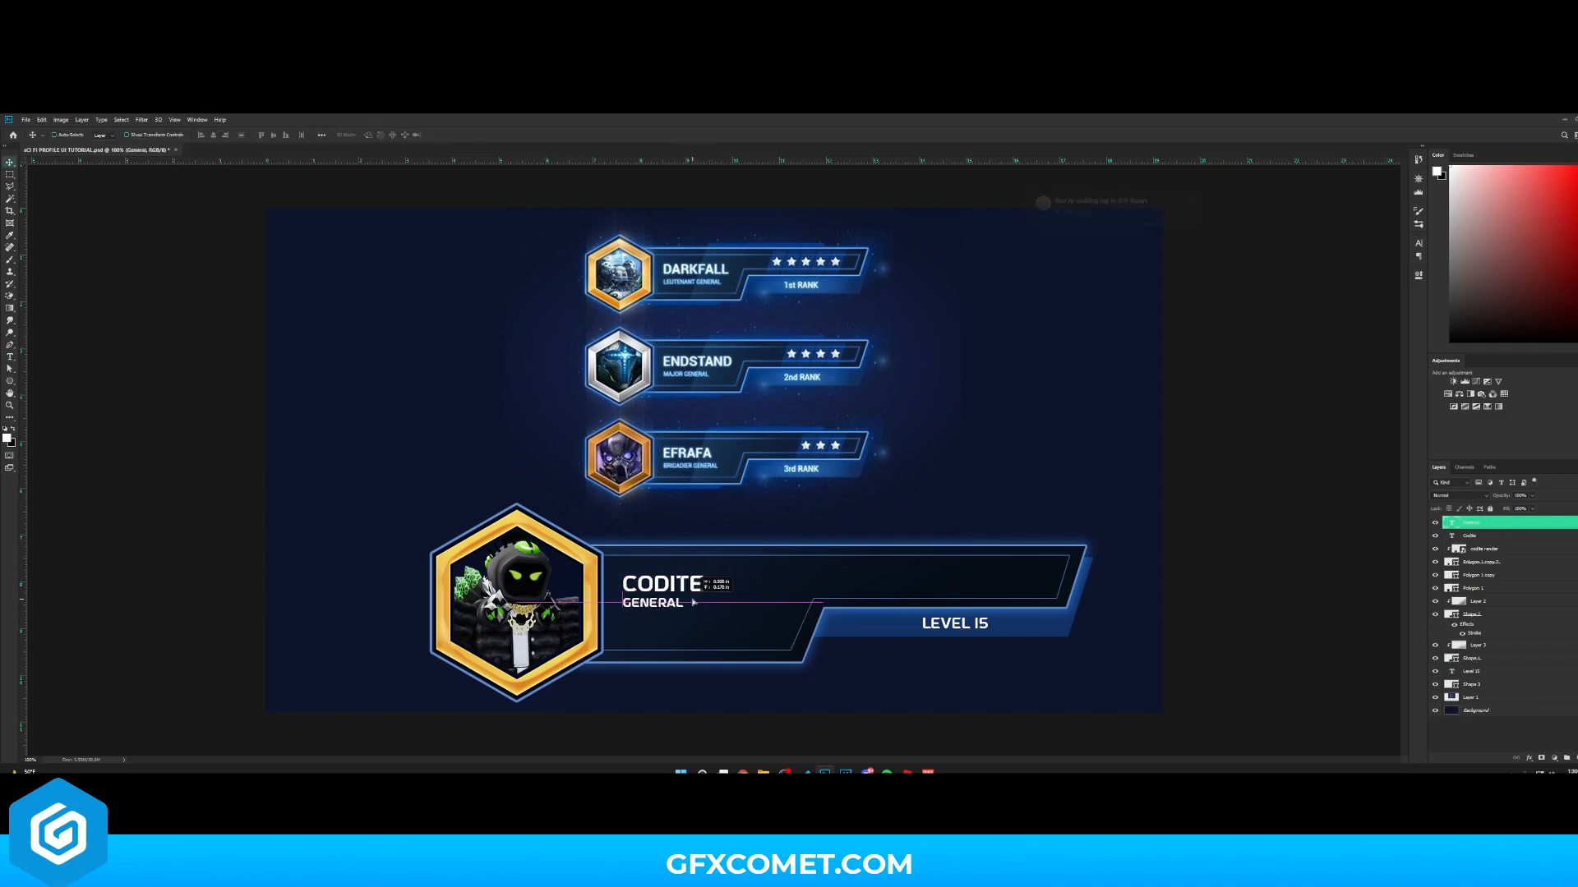
key("ctrl+g")
left_click_drag(836, 618, 836, 629)
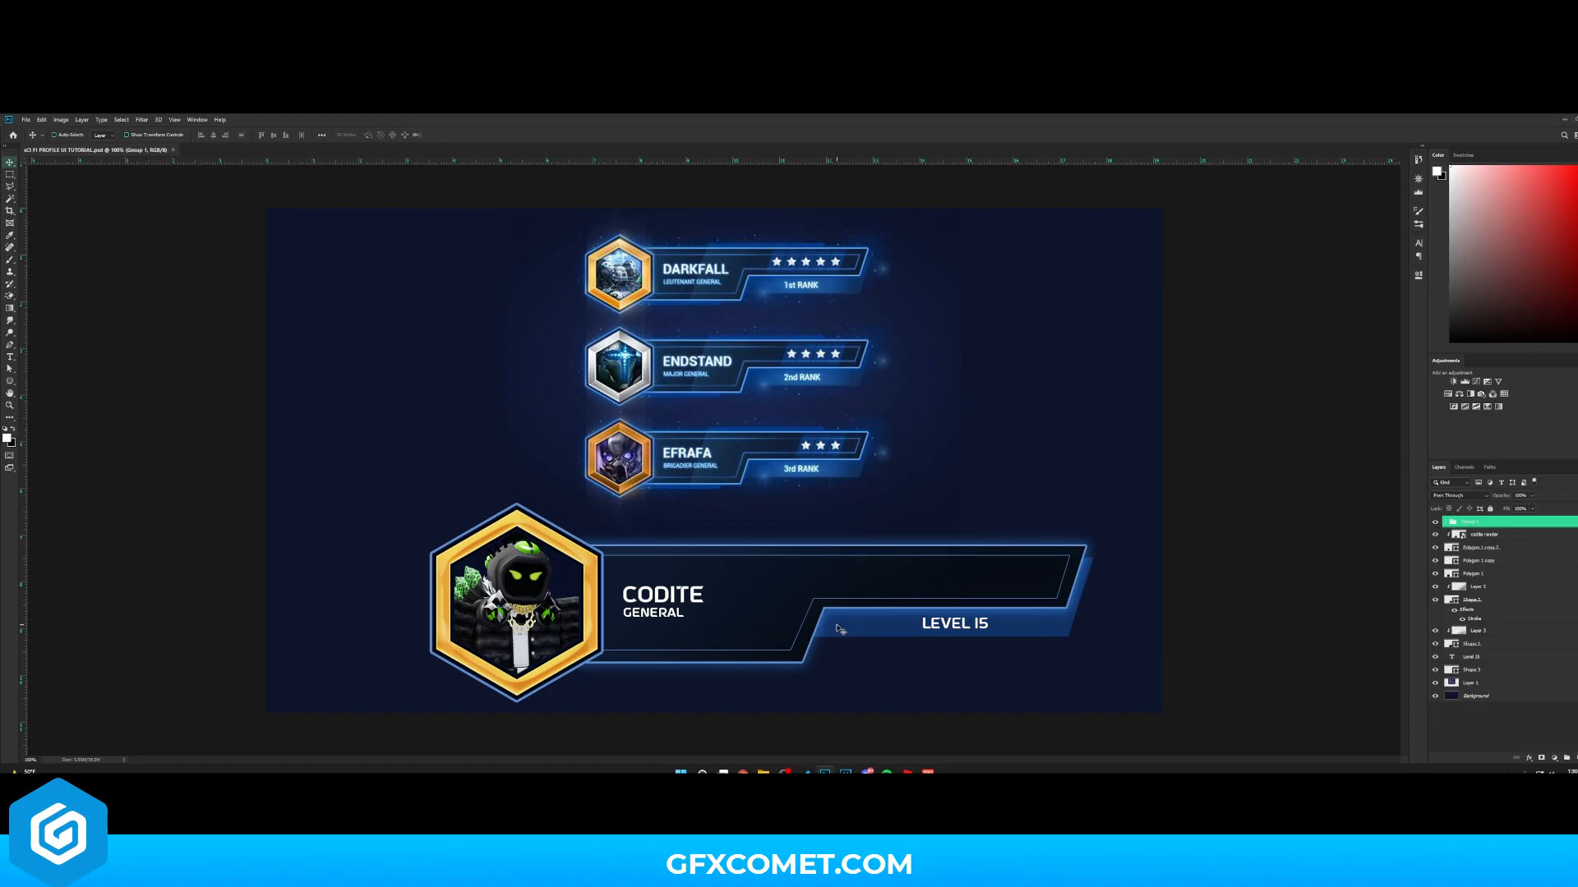
- Group all the badge layers, duplicate the group, and hide the original layers
left_click(1492, 670, "shift")
key("ctrl+g")
key("ctrl+j")
left_click(1436, 534)
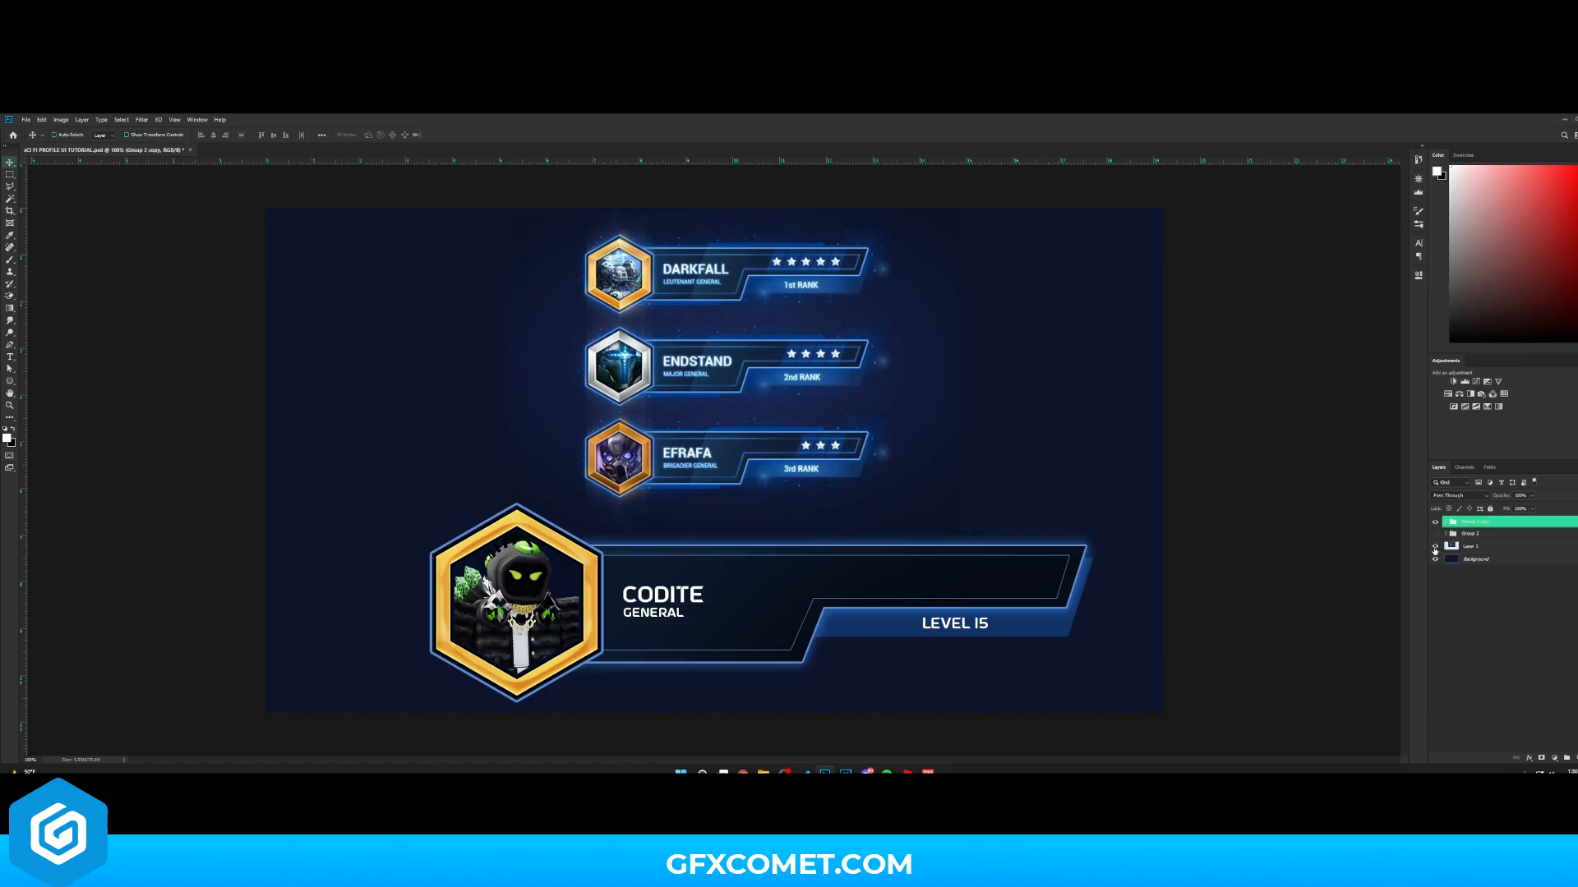
left_click(1435, 547)
- Move the copied badge group upward on the canvas
left_click_drag(945, 592, 925, 438)
key("ctrl+t")
left_click_drag(1149, 557, 1069, 524)
key("Escape")
left_click_drag(935, 427, 922, 442)
- Convert a duplicate of the badge group to a smart object and scale it down into the canvas's upper-left corner
key("ctrl+j")
left_click(1436, 534)
right_click(1484, 521)
left_click(1526, 277)
key("ctrl+t")
left_click_drag(1072, 526, 531, 298)
key("Return")
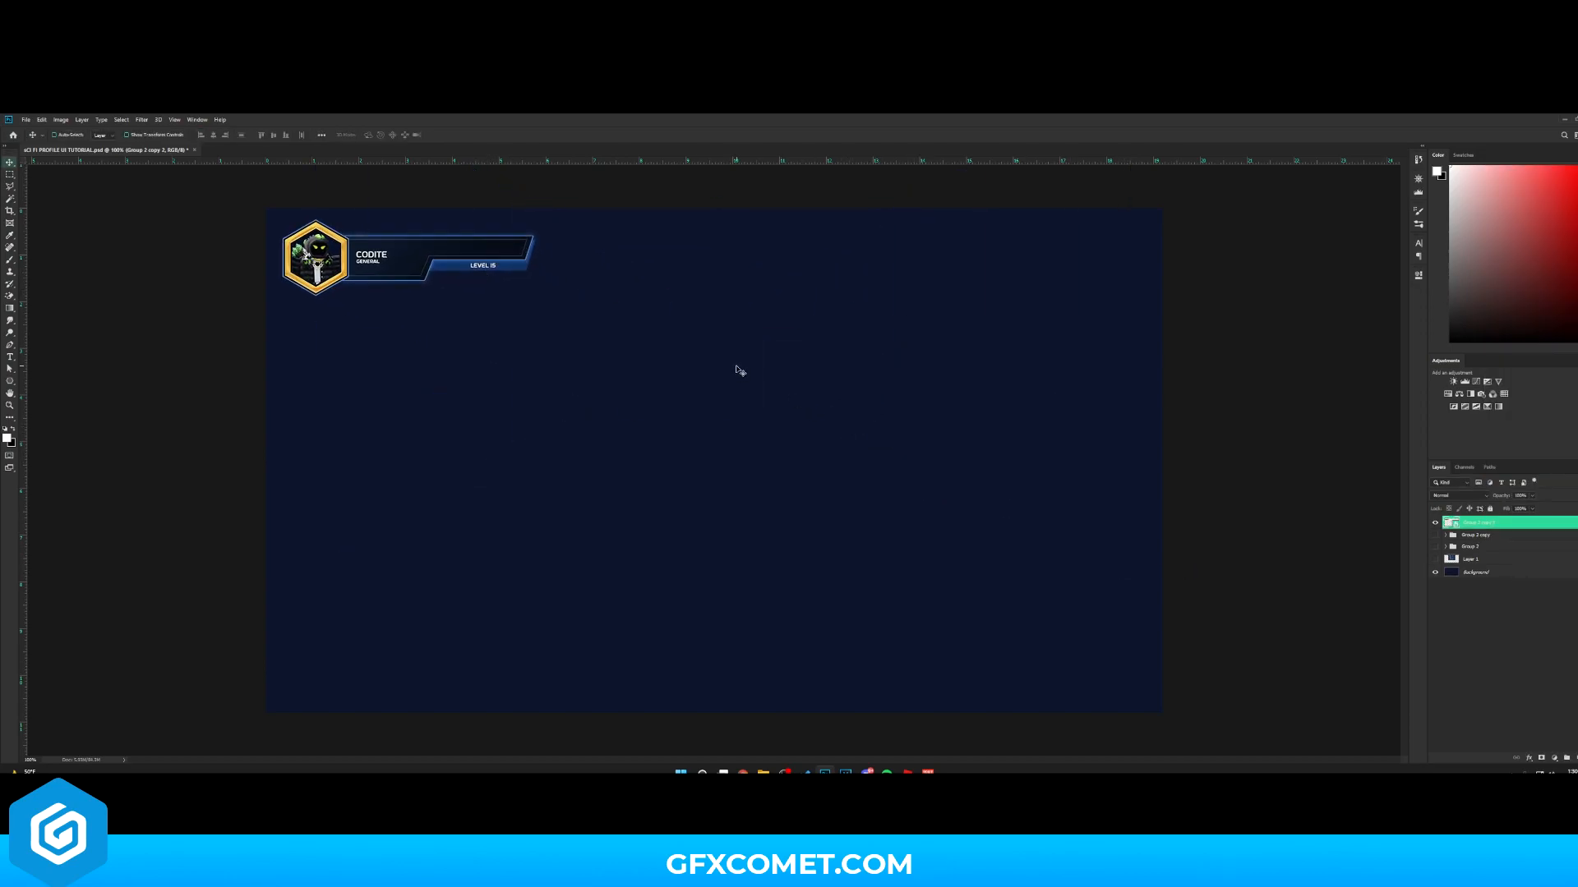